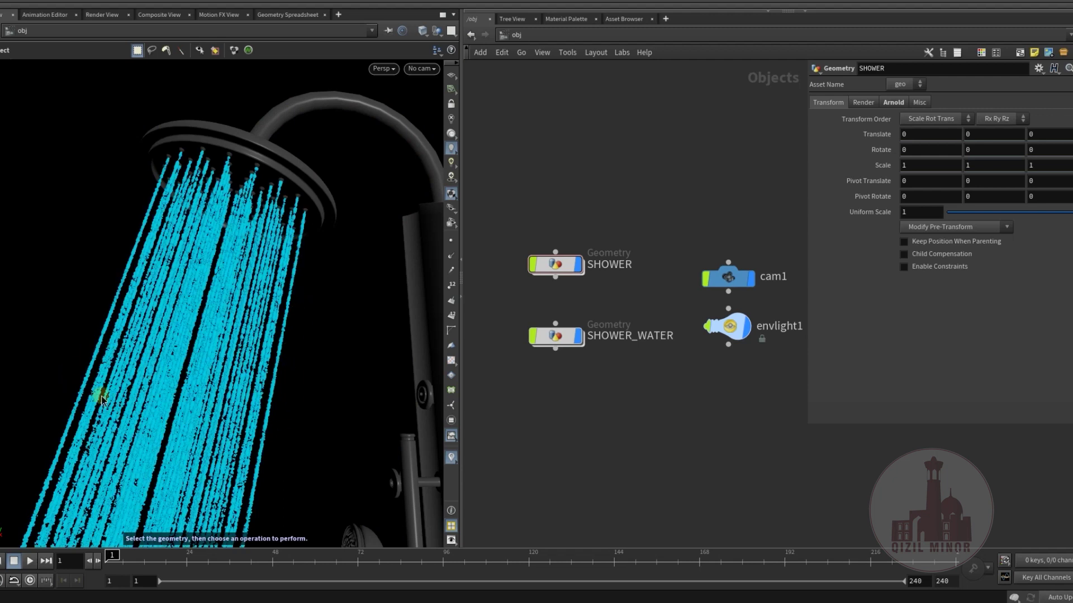
- Examine the cyan water streams and the shower head from close up and from several angles
{"action": "left_click", "coordinate": [450, 459]}
{"action": "left_click_drag", "start_coordinate": [217, 327], "coordinate": [244, 347]}
{"action": "left_click", "coordinate": [305, 362]}
{"action": "mouse_move", "coordinate": [308, 362]}
{"action": "left_mouse_down", "text": "alt"}
{"action": "mouse_move", "coordinate": [317, 359]}
{"action": "mouse_move", "coordinate": [299, 350]}
{"action": "left_mouse_up", "text": "alt"}
{"action": "right_click_drag", "start_coordinate": [299, 351], "coordinate": [109, 345], "text": "alt"}
{"action": "left_click_drag", "start_coordinate": [110, 344], "coordinate": [188, 343]}
{"action": "right_click_drag", "start_coordinate": [175, 352], "coordinate": [58, 320]}
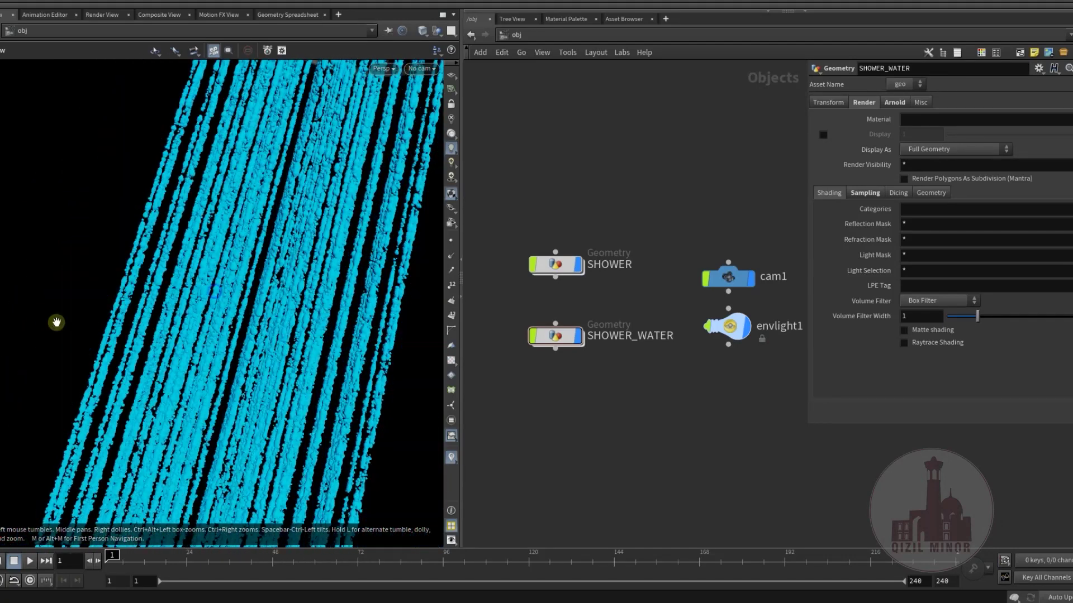
{"action": "left_click_drag", "start_coordinate": [57, 320], "coordinate": [172, 337]}
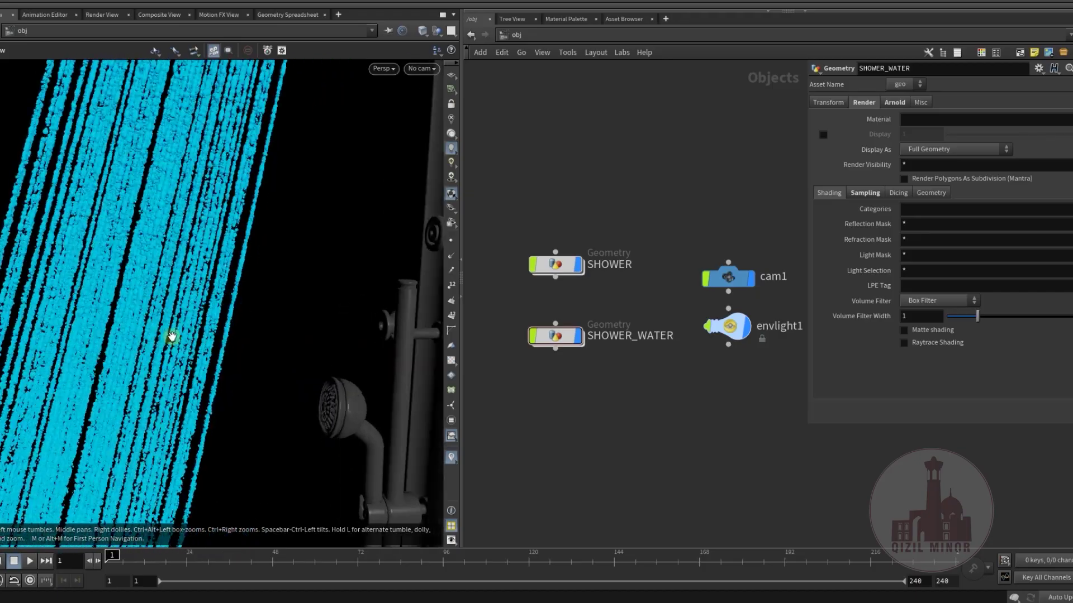
{"action": "right_click_drag", "start_coordinate": [172, 338], "coordinate": [277, 313]}
{"action": "left_click_drag", "start_coordinate": [277, 312], "coordinate": [262, 432]}
{"action": "right_click_drag", "start_coordinate": [262, 432], "coordinate": [236, 252]}
{"action": "left_click_drag", "start_coordinate": [235, 251], "coordinate": [257, 347]}
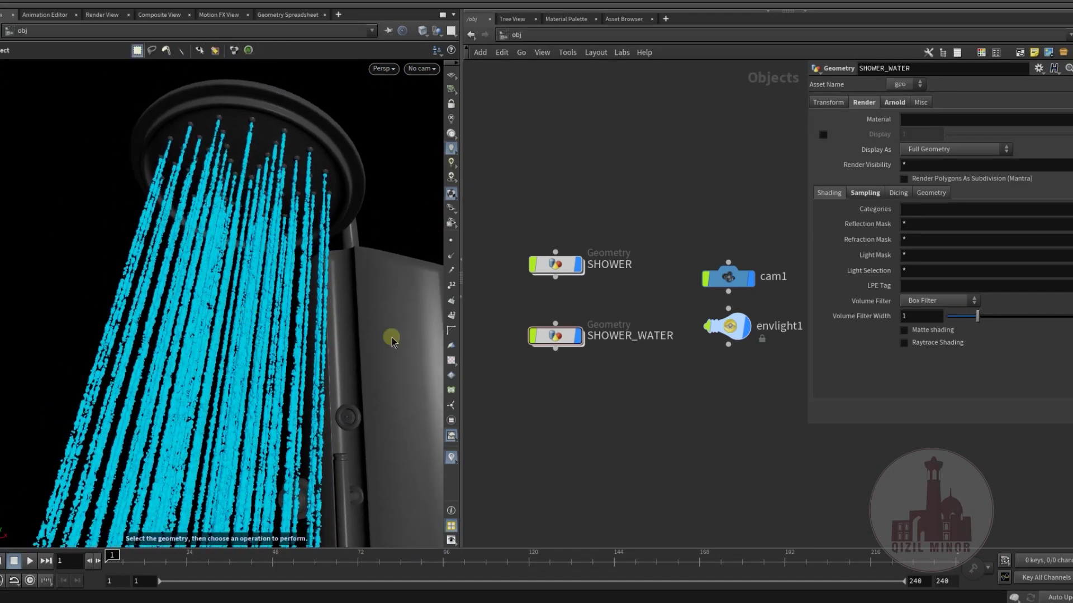
- Enter the SHOWER geometry network and display the file1 node's imported shower model
{"action": "double_click", "coordinate": [555, 265]}
{"action": "scroll", "coordinate": [572, 309], "scroll_direction": "up", "scroll_amount": 5}
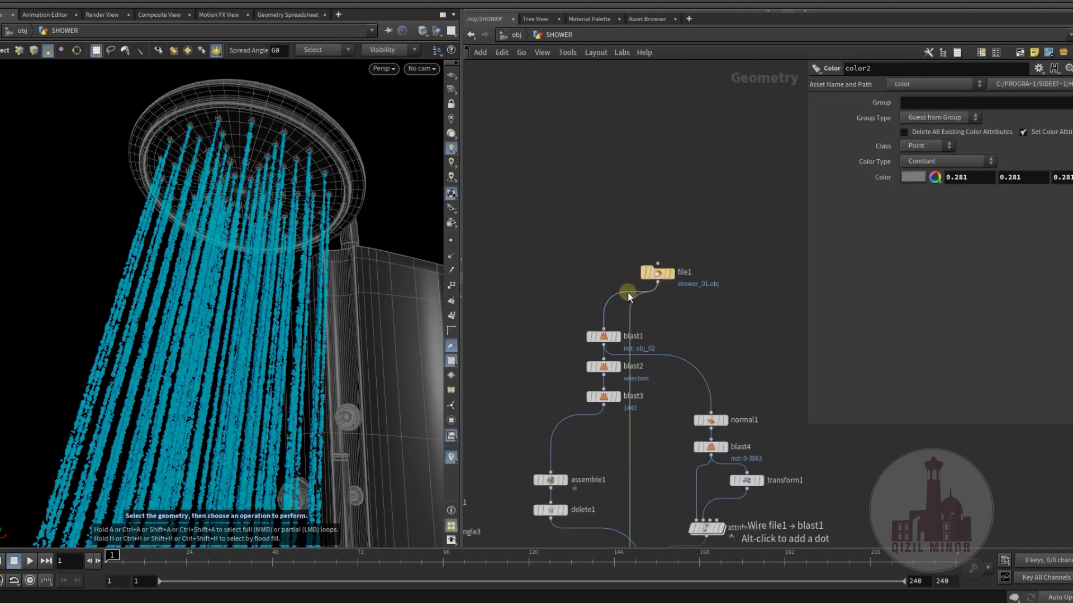
{"action": "left_click", "coordinate": [675, 246]}
{"action": "left_click", "coordinate": [653, 269]}
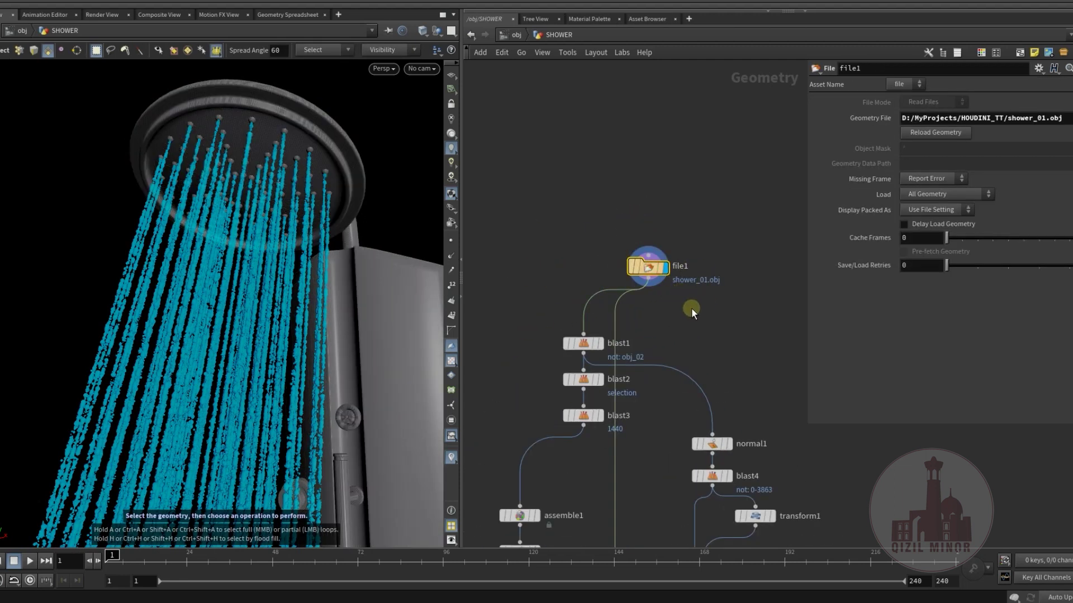
- Hide the other objects in the viewport and frame the underside of the shower head
{"action": "middle_click_drag", "start_coordinate": [664, 253], "coordinate": [652, 277]}
{"action": "left_click", "coordinate": [438, 32]}
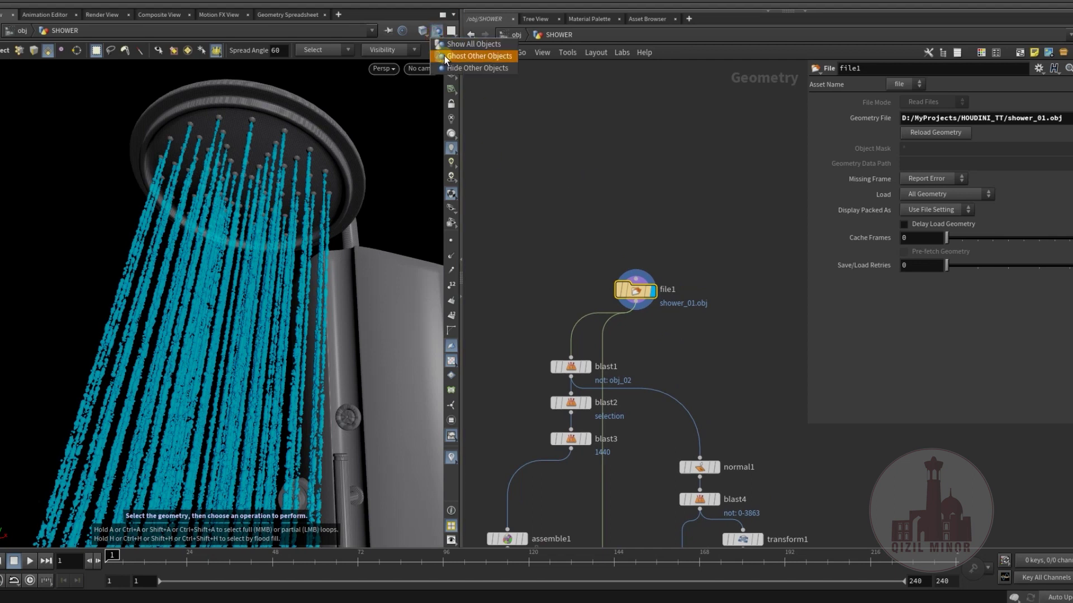
{"action": "left_click", "coordinate": [453, 67]}
{"action": "left_click_drag", "start_coordinate": [242, 258], "coordinate": [227, 314], "text": "alt"}
{"action": "right_click_drag", "start_coordinate": [227, 314], "coordinate": [283, 309], "text": "alt"}
{"action": "mouse_move", "coordinate": [284, 309]}
{"action": "left_mouse_down", "text": "alt"}
{"action": "mouse_move", "coordinate": [297, 291]}
{"action": "mouse_move", "coordinate": [276, 292]}
{"action": "left_mouse_up", "text": "alt"}
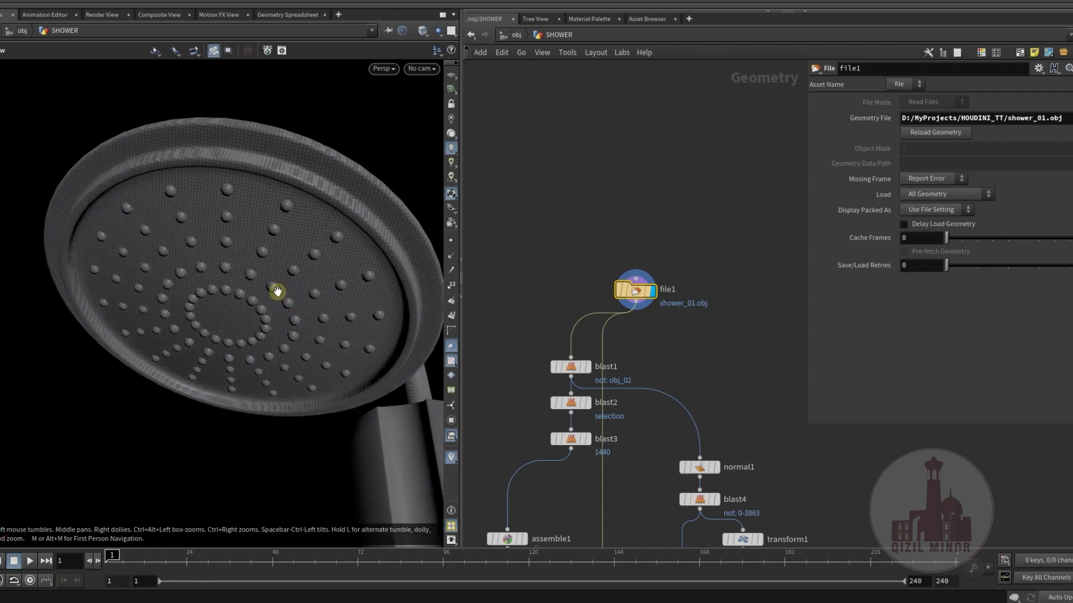
- Display blast1, blast2 and blast3 in turn and examine the shower head nozzles that they isolate
{"action": "middle_click_drag", "start_coordinate": [593, 376], "coordinate": [616, 293]}
{"action": "left_click", "coordinate": [610, 284]}
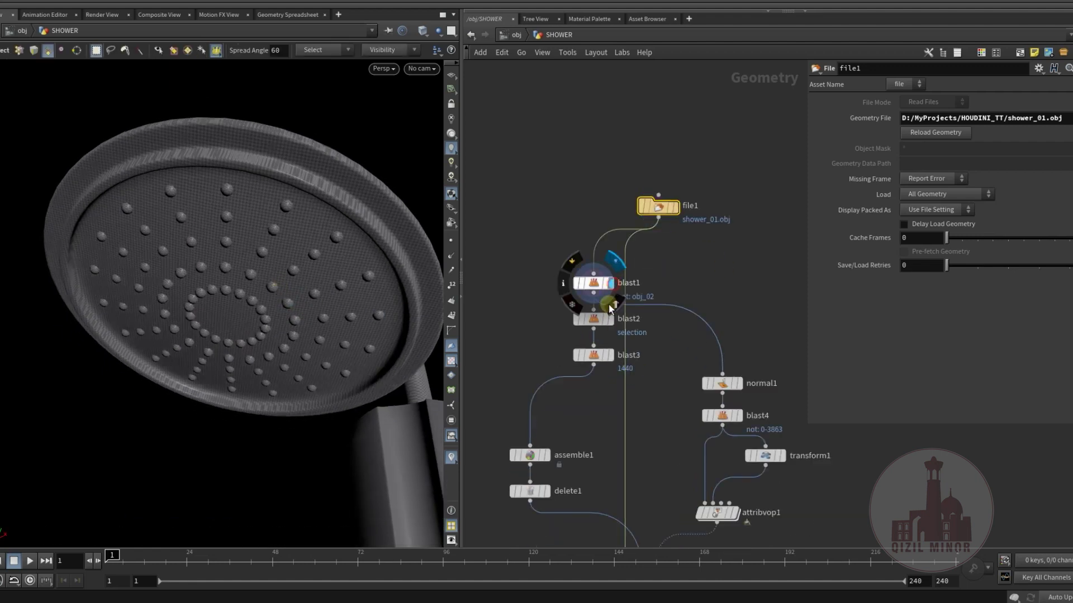
{"action": "left_click", "coordinate": [610, 319]}
{"action": "left_click", "coordinate": [610, 355]}
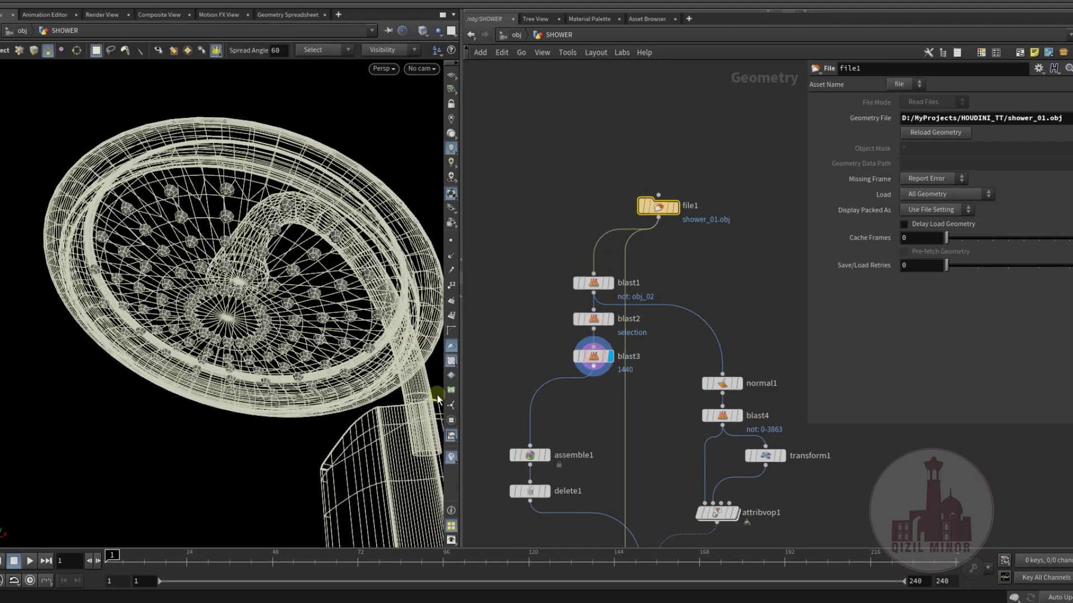
{"action": "middle_click_drag", "start_coordinate": [594, 415], "coordinate": [597, 433]}
{"action": "left_click_drag", "start_coordinate": [299, 300], "coordinate": [287, 312], "text": "alt"}
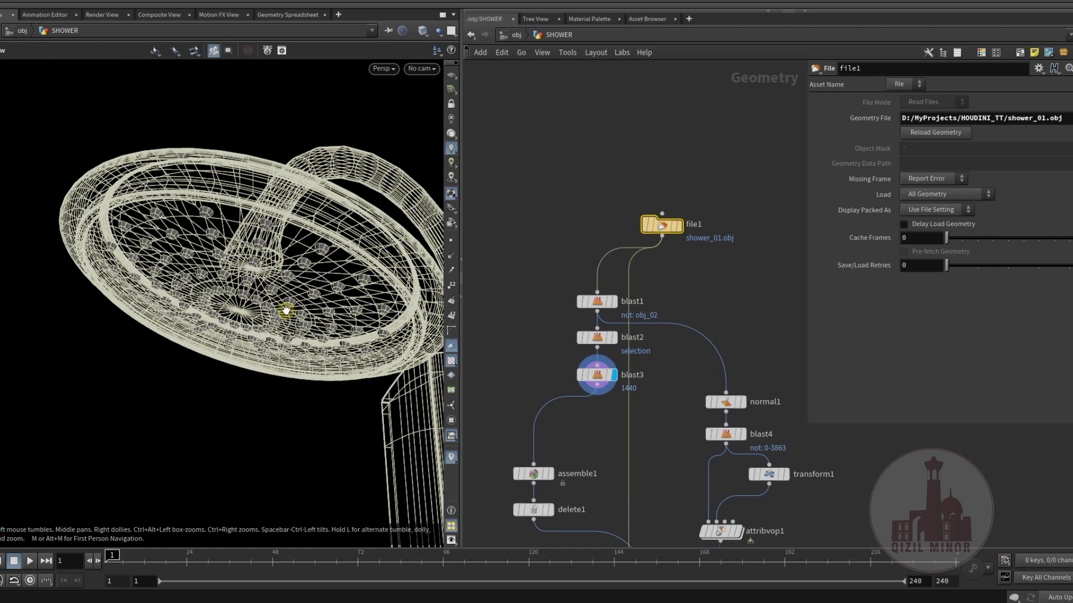
{"action": "key", "text": "s"}
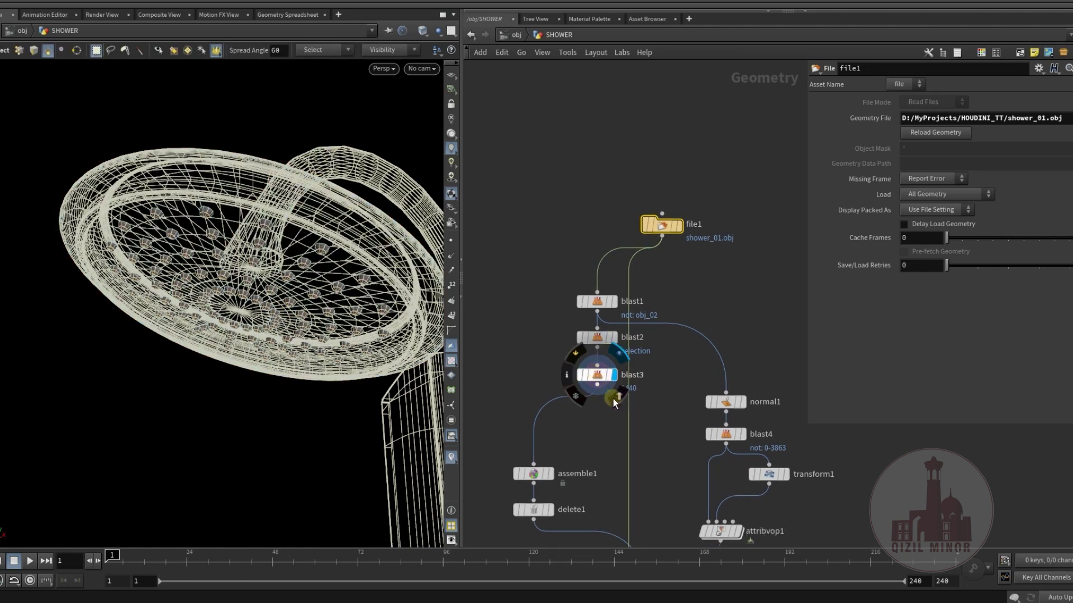
{"action": "left_click", "coordinate": [614, 398]}
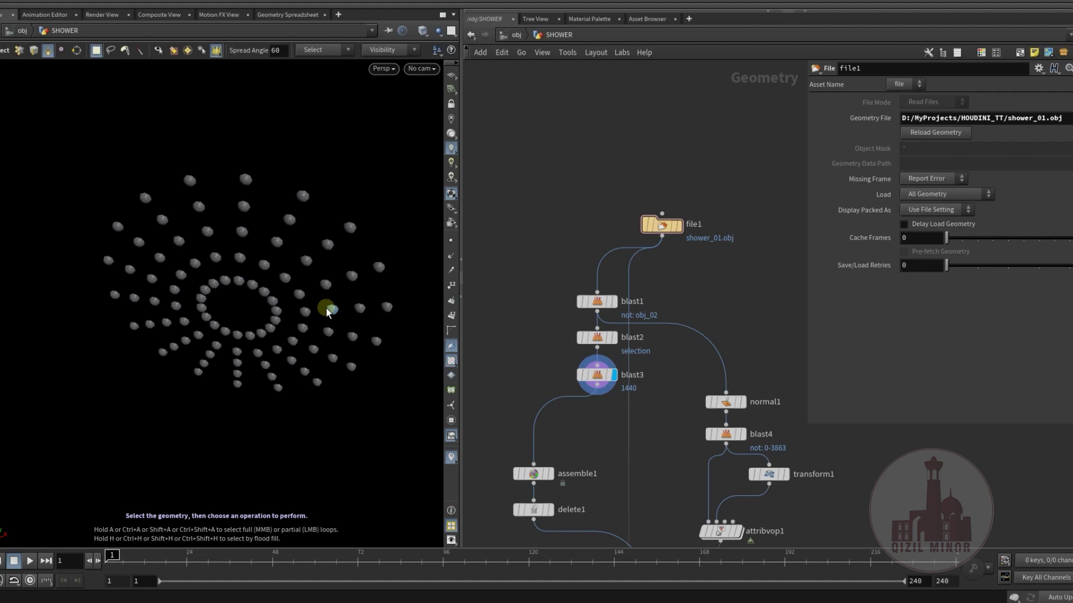
{"action": "middle_click_drag", "start_coordinate": [575, 419], "coordinate": [582, 364]}
{"action": "left_click_drag", "start_coordinate": [285, 321], "coordinate": [302, 290], "text": "alt"}
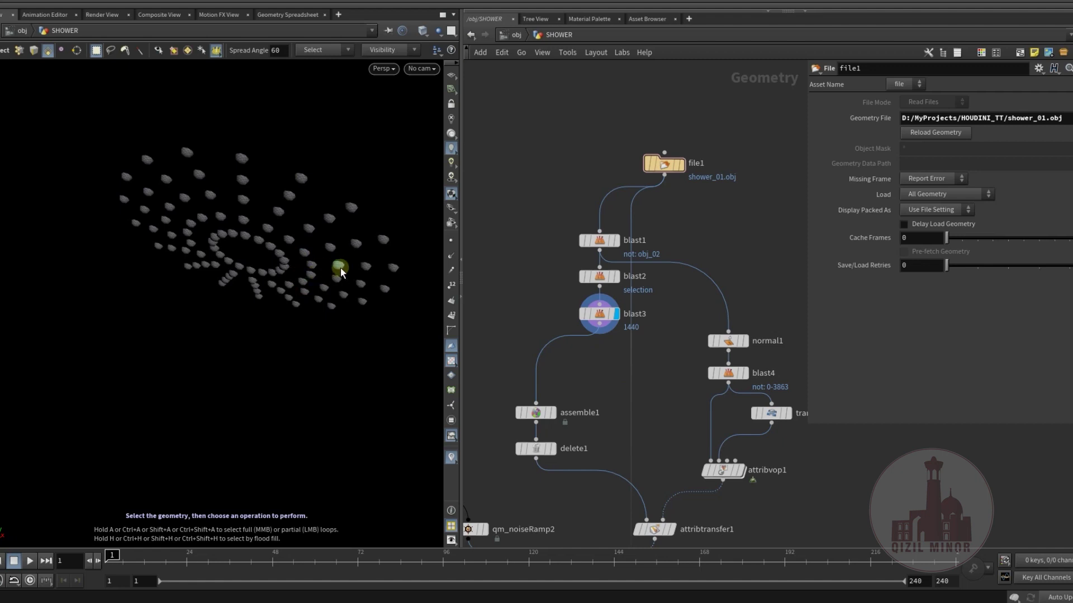
- Display assemble1 and delete1 in turn and review their packed primitive and keep points settings
{"action": "middle_click_drag", "start_coordinate": [560, 380], "coordinate": [601, 260]}
{"action": "left_click", "coordinate": [579, 306]}
{"action": "left_click", "coordinate": [564, 304]}
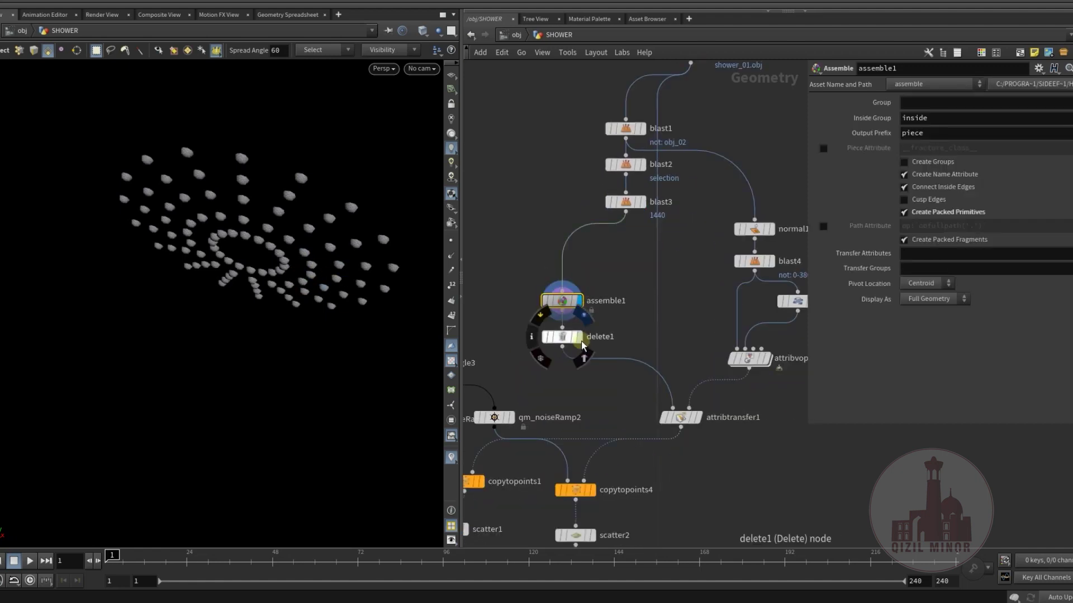
{"action": "left_click", "coordinate": [580, 339]}
{"action": "left_click", "coordinate": [564, 340]}
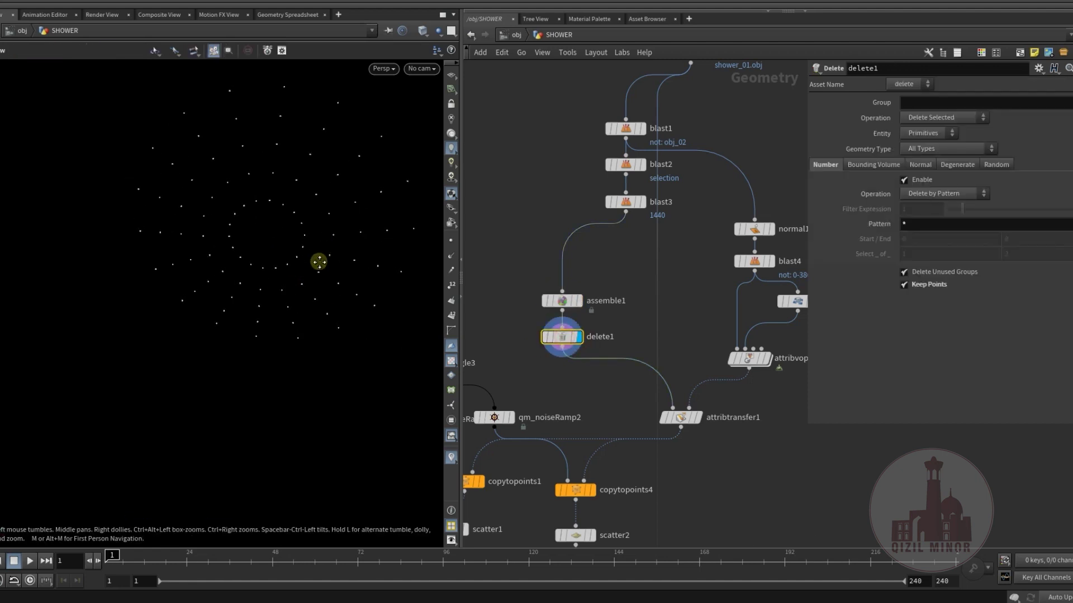
{"action": "key", "text": "s"}
{"action": "left_click", "coordinate": [562, 302]}
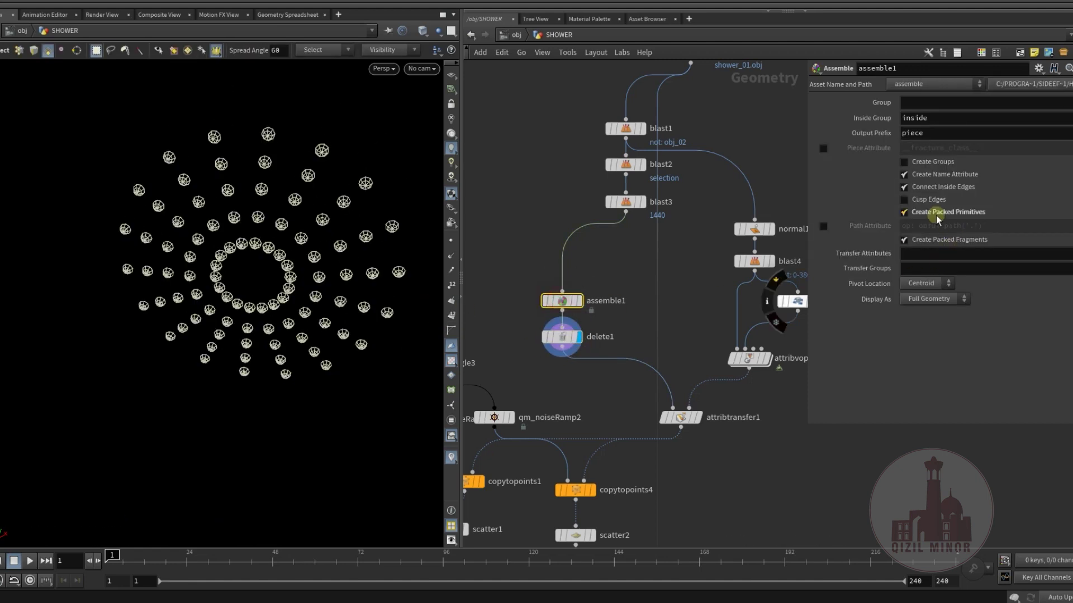
{"action": "left_click", "coordinate": [561, 336]}
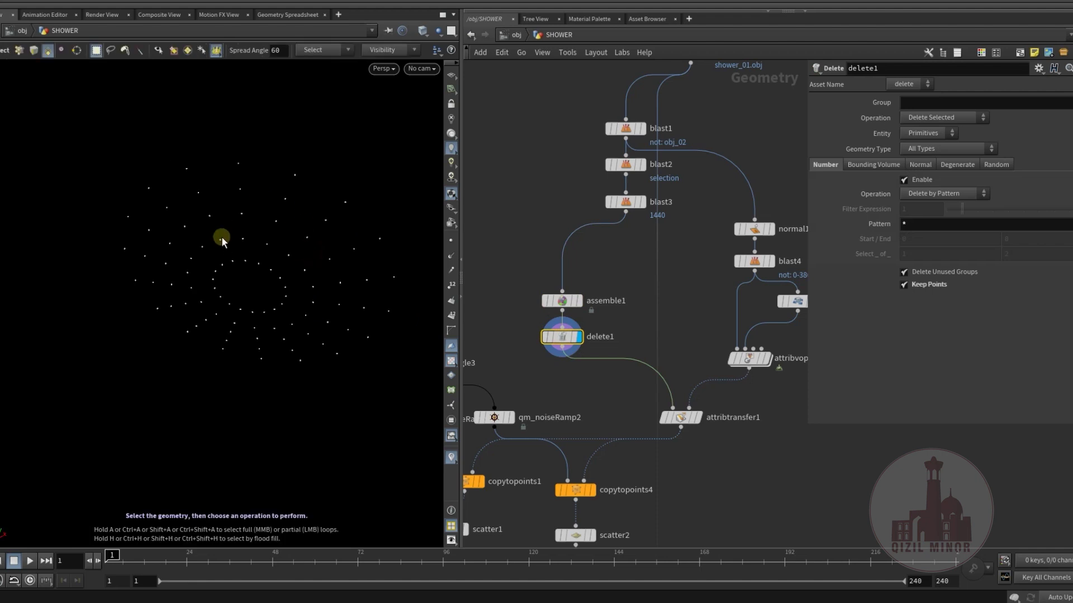
- Examine the line1 branch of the network and the delete1 nozzle points from several angles
{"action": "middle_click_drag", "start_coordinate": [594, 388], "coordinate": [574, 450]}
{"action": "middle_click_drag", "start_coordinate": [612, 321], "coordinate": [531, 179]}
{"action": "middle_click_drag", "start_coordinate": [618, 294], "coordinate": [723, 359]}
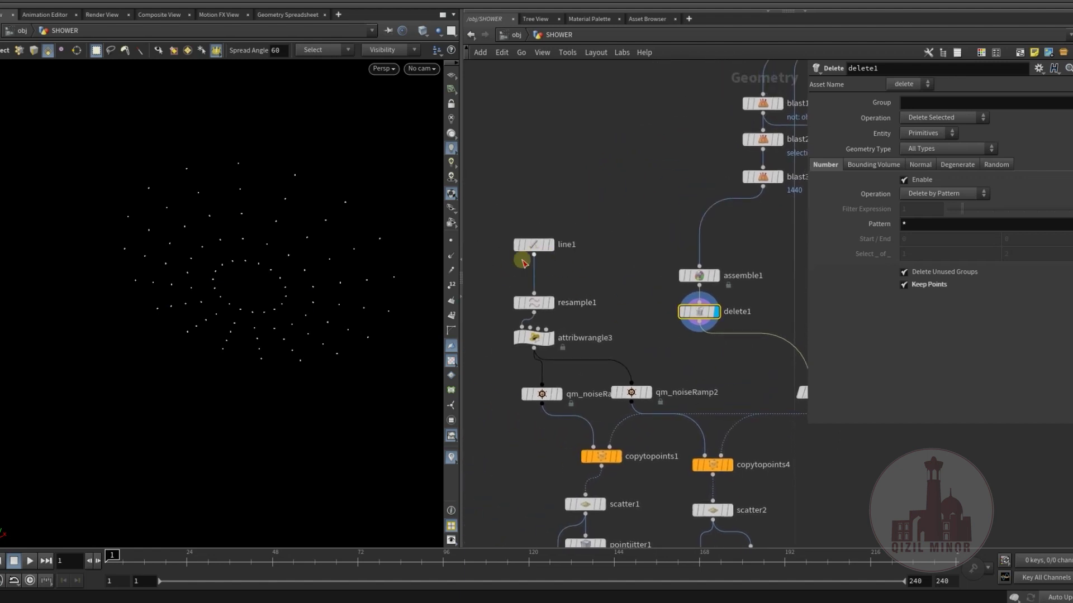
{"action": "key", "text": "Escape"}
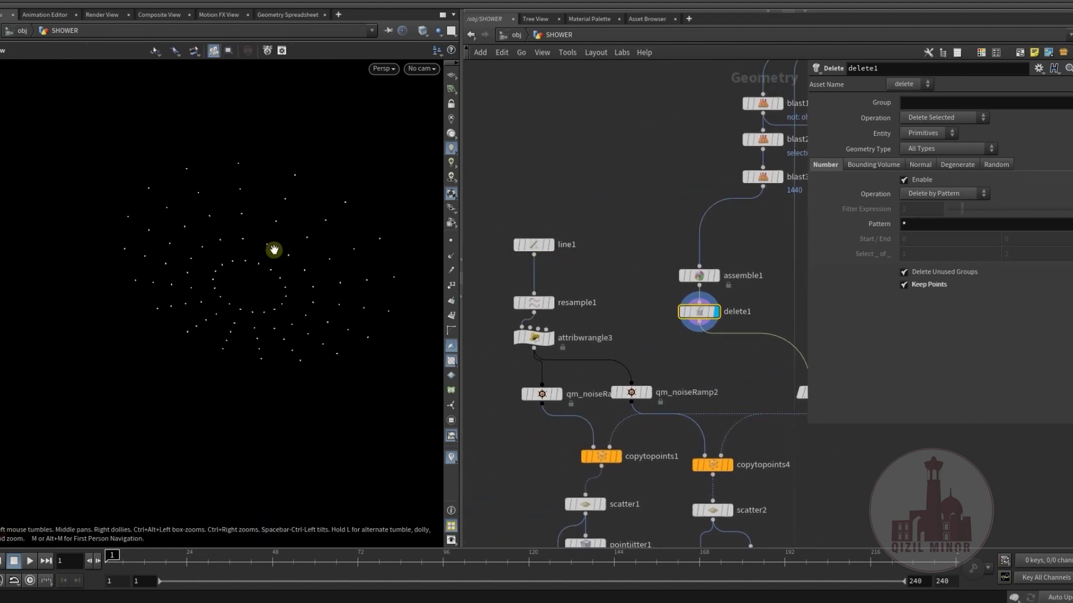
{"action": "left_click_drag", "start_coordinate": [268, 254], "coordinate": [233, 289]}
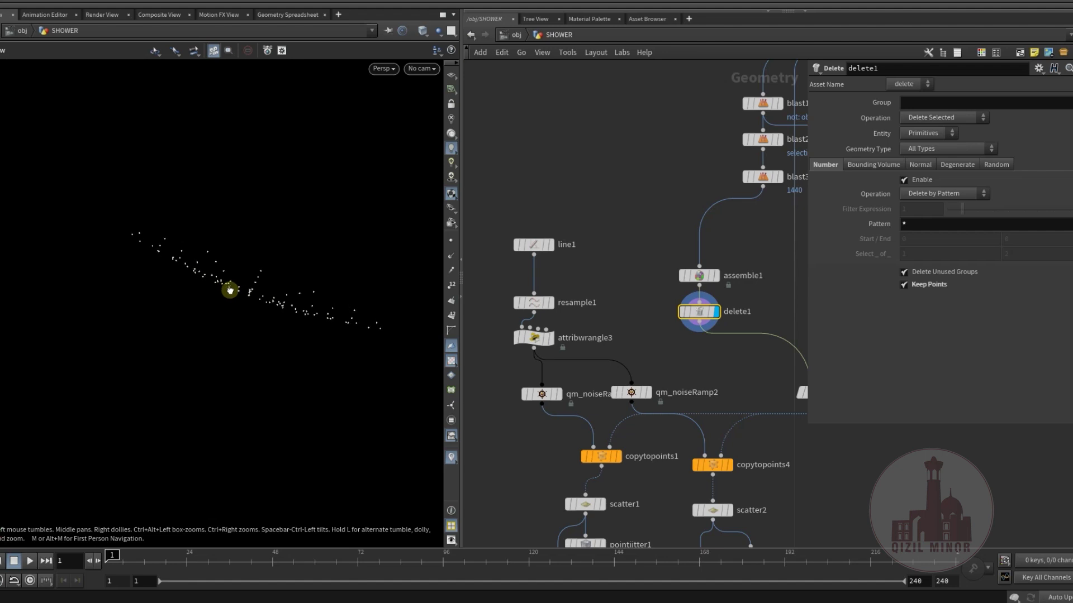
{"action": "key", "text": "s"}
{"action": "key", "text": "Escape"}
{"action": "left_click_drag", "start_coordinate": [276, 319], "coordinate": [340, 251]}
{"action": "key", "text": "s"}
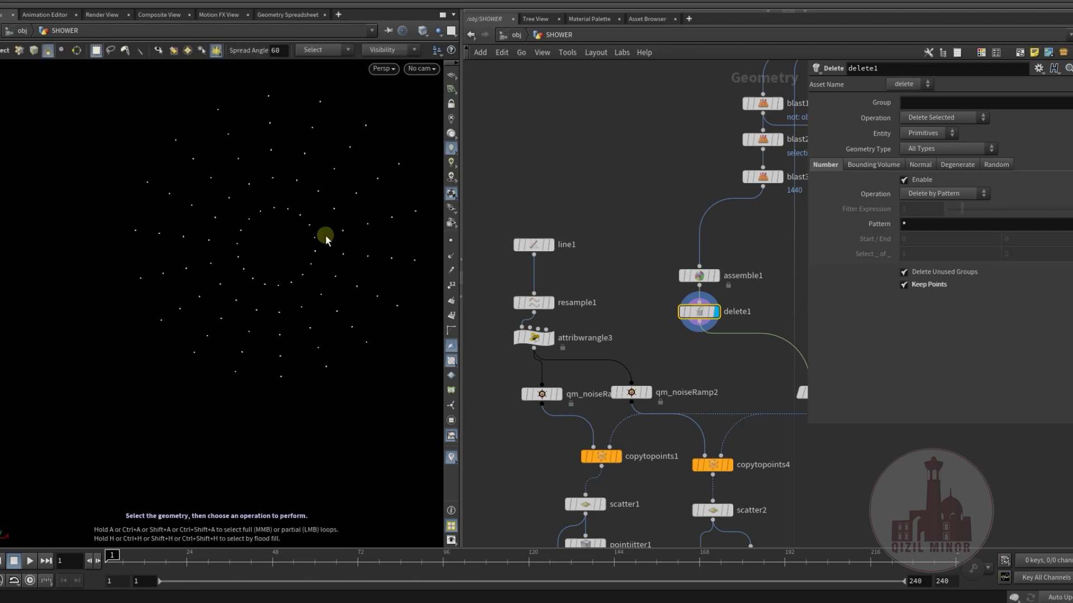
{"action": "key", "text": "Escape"}
{"action": "left_click_drag", "start_coordinate": [280, 230], "coordinate": [255, 256]}
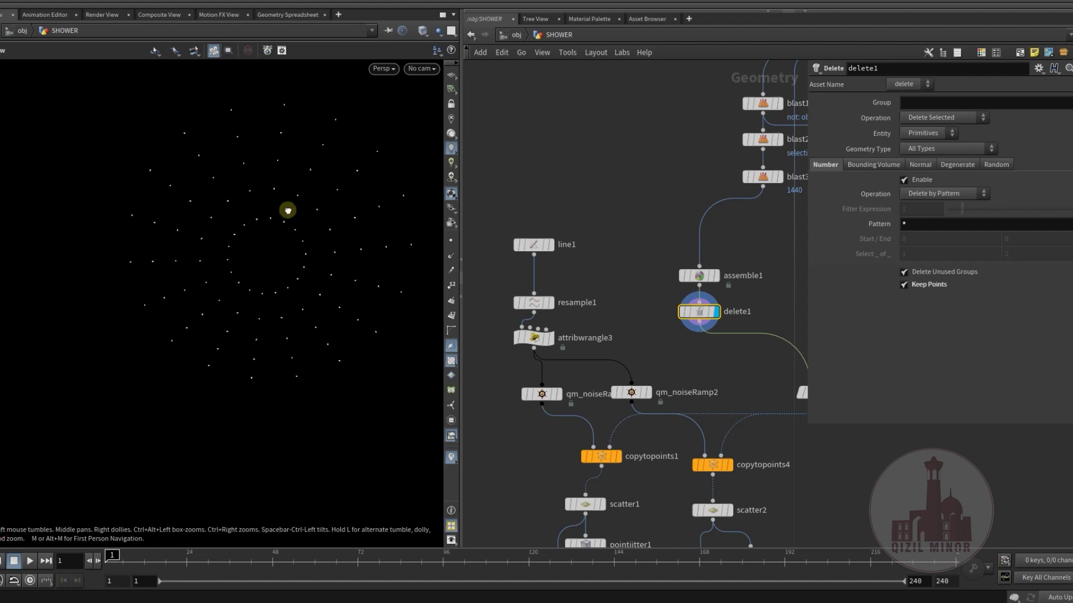
{"action": "left_click_drag", "start_coordinate": [287, 211], "coordinate": [268, 235]}
{"action": "key", "text": "s"}
- Move the blast4, transform1 and attribvop1 nodes together away from beneath normal1
{"action": "middle_click_drag", "start_coordinate": [634, 308], "coordinate": [488, 306]}
{"action": "left_click_drag", "start_coordinate": [240, 283], "coordinate": [214, 305], "text": "alt"}
{"action": "middle_click_drag", "start_coordinate": [704, 429], "coordinate": [573, 456]}
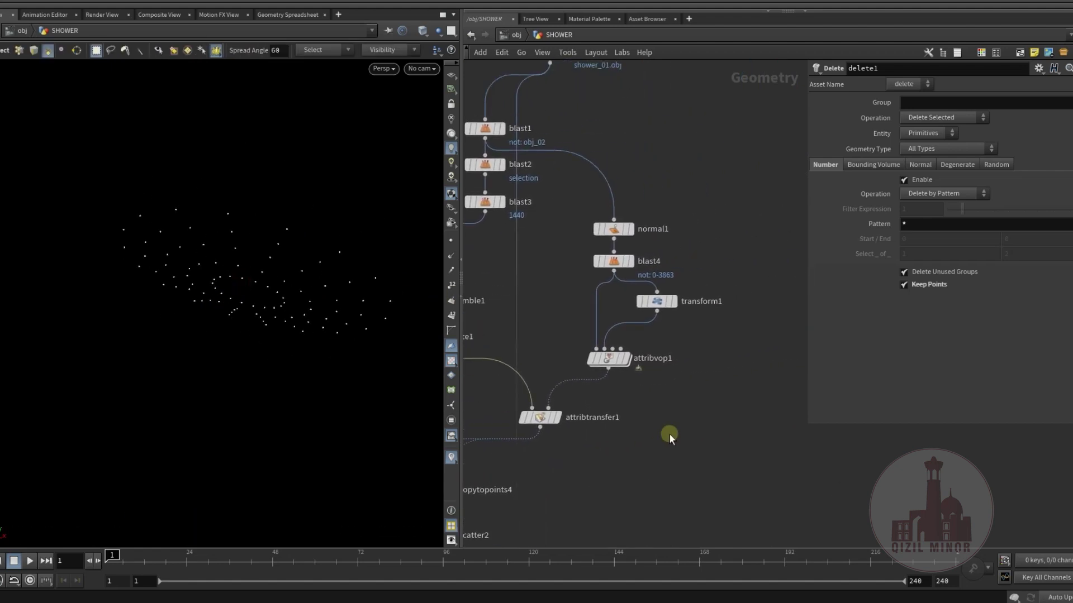
{"action": "left_click_drag", "start_coordinate": [742, 368], "coordinate": [607, 260]}
{"action": "left_click_drag", "start_coordinate": [611, 263], "coordinate": [699, 274]}
{"action": "left_click", "coordinate": [572, 271]}
- Display the normal1 node and inspect its point normals on the shower head
{"action": "left_click", "coordinate": [630, 231]}
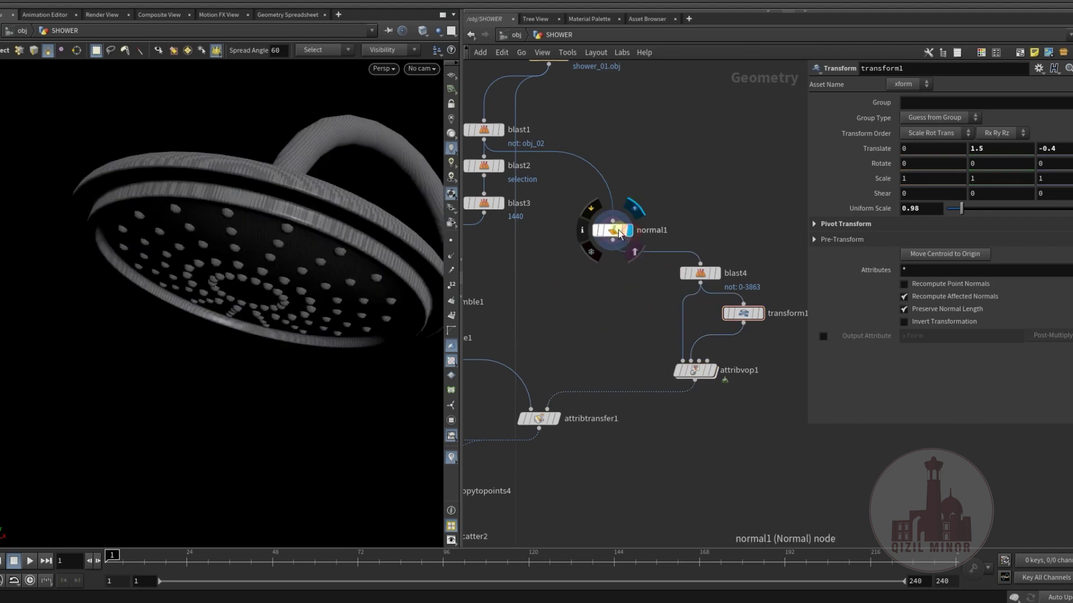
{"action": "left_click", "coordinate": [618, 230]}
{"action": "left_click_drag", "start_coordinate": [277, 302], "coordinate": [280, 277], "text": "alt"}
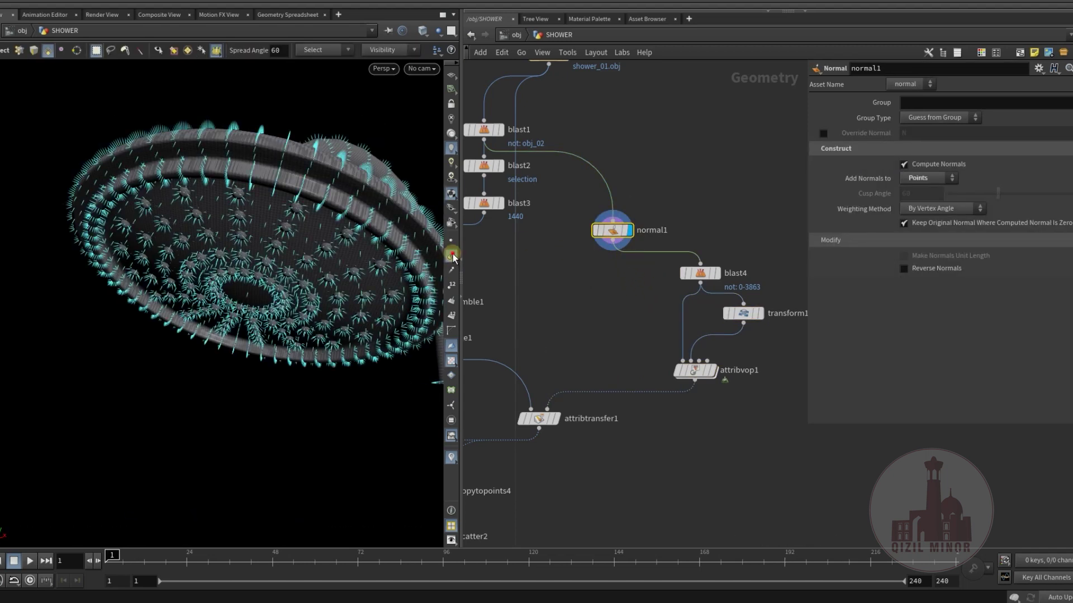
- Wire the output of normal1 into the second input of attribtransfer1 and display attribtransfer1
{"action": "left_click", "coordinate": [613, 242]}
{"action": "left_click", "coordinate": [570, 394]}
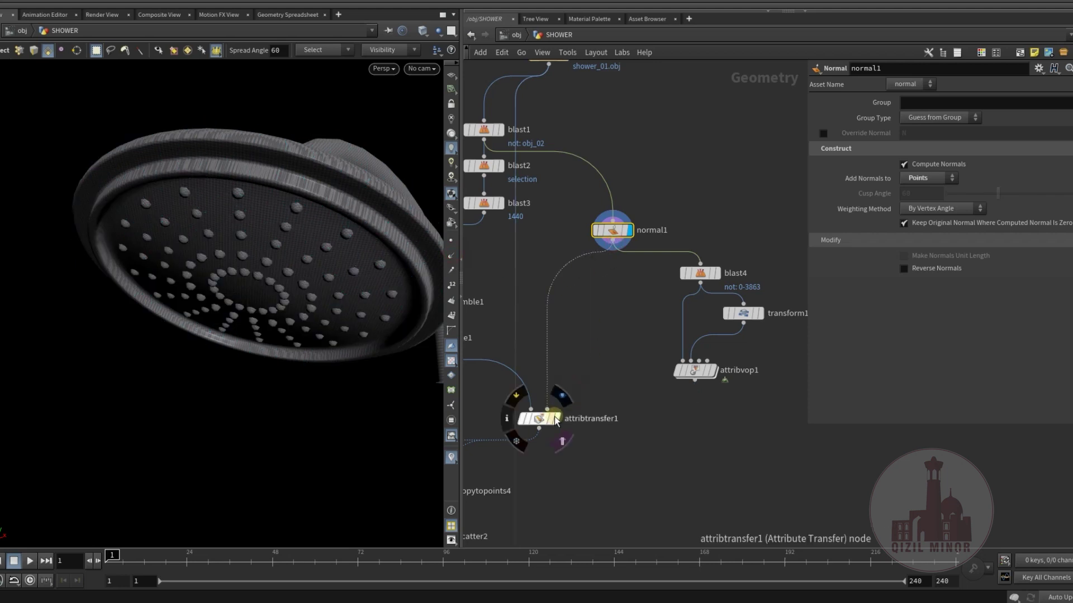
{"action": "left_click", "coordinate": [556, 419]}
{"action": "middle_click_drag", "start_coordinate": [579, 477], "coordinate": [693, 397]}
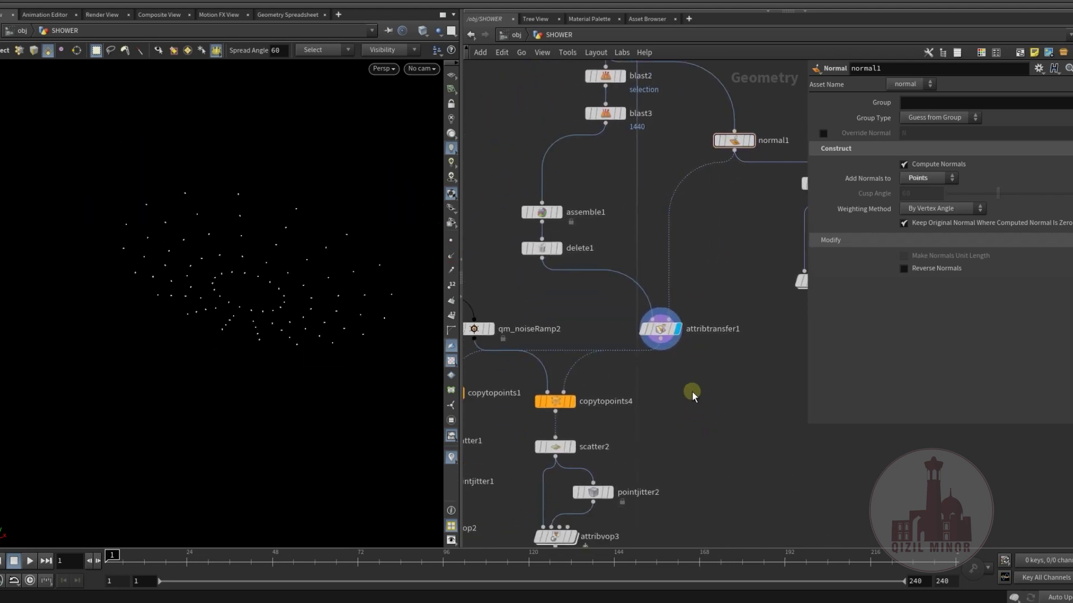
- Display copytopoints4 and examine the direction of the lines copied onto the nozzle points
{"action": "left_click", "coordinate": [573, 401]}
{"action": "left_click", "coordinate": [558, 405]}
{"action": "left_click_drag", "start_coordinate": [284, 364], "coordinate": [215, 385]}
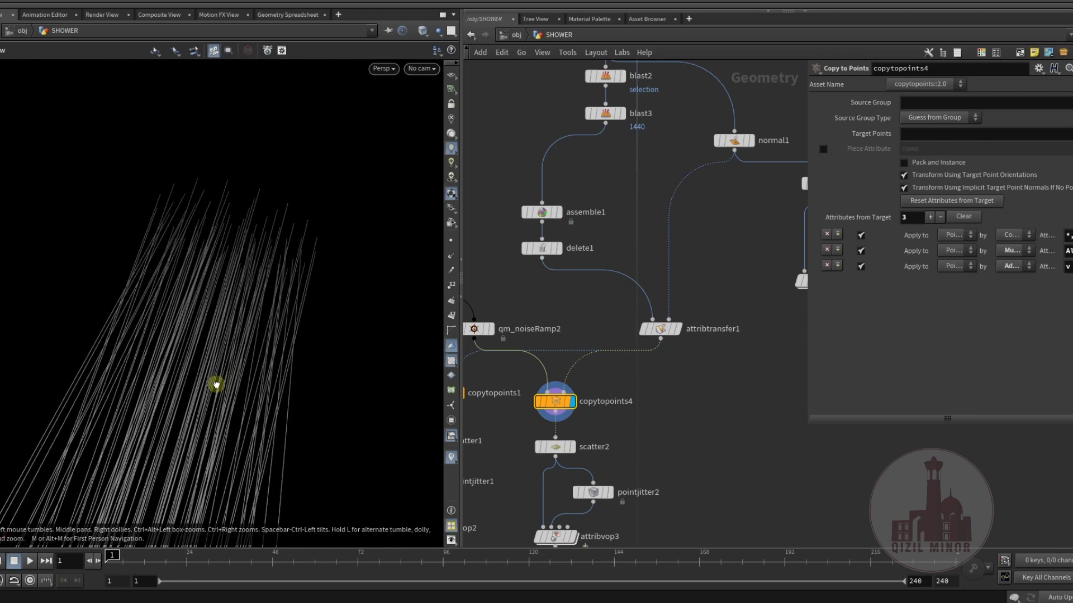
{"action": "left_click_drag", "start_coordinate": [248, 265], "coordinate": [226, 375]}
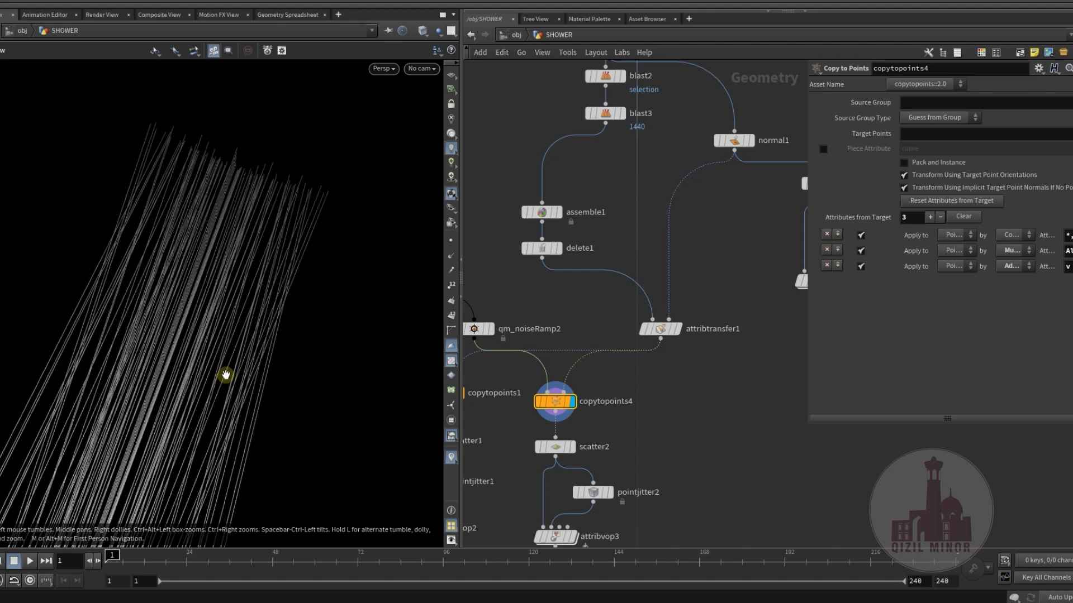
{"action": "mouse_move", "coordinate": [268, 314]}
{"action": "left_mouse_down"}
{"action": "mouse_move", "coordinate": [338, 304]}
{"action": "mouse_move", "coordinate": [318, 261]}
{"action": "mouse_move", "coordinate": [271, 322]}
{"action": "left_mouse_up"}
{"action": "middle_click_drag", "start_coordinate": [239, 363], "coordinate": [269, 390], "text": "alt"}
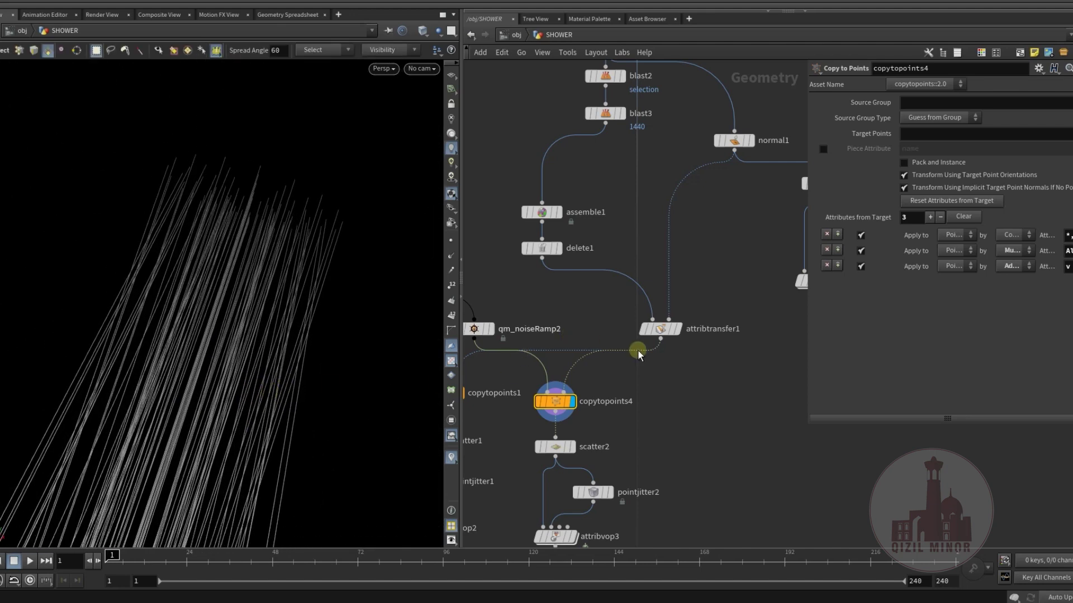
- Display blast4 and inspect the isolated shower head disc together with the copied lines
{"action": "middle_click_drag", "start_coordinate": [665, 399], "coordinate": [510, 509]}
{"action": "left_click", "coordinate": [688, 294]}
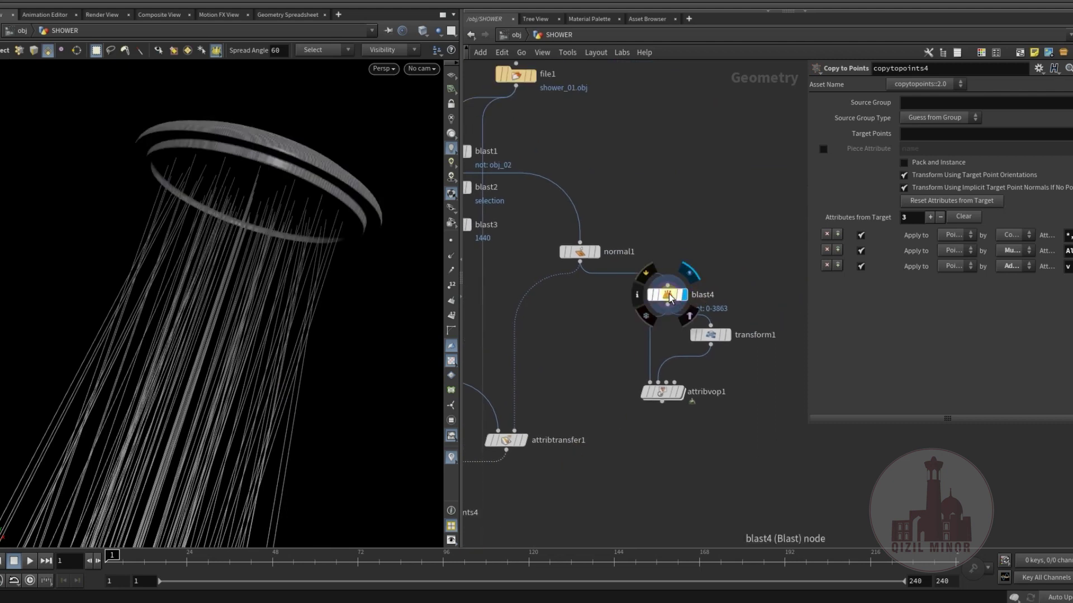
{"action": "left_click_drag", "start_coordinate": [249, 187], "coordinate": [240, 263]}
{"action": "right_click_drag", "start_coordinate": [247, 242], "coordinate": [266, 280]}
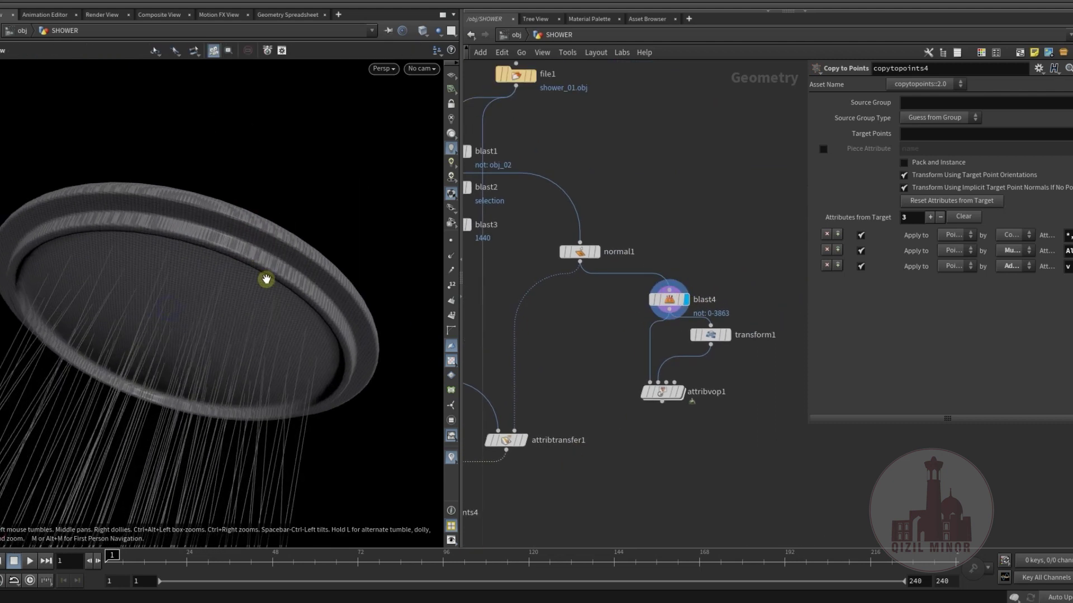
{"action": "left_click_drag", "start_coordinate": [266, 280], "coordinate": [237, 281]}
{"action": "left_click_drag", "start_coordinate": [219, 322], "coordinate": [184, 306]}
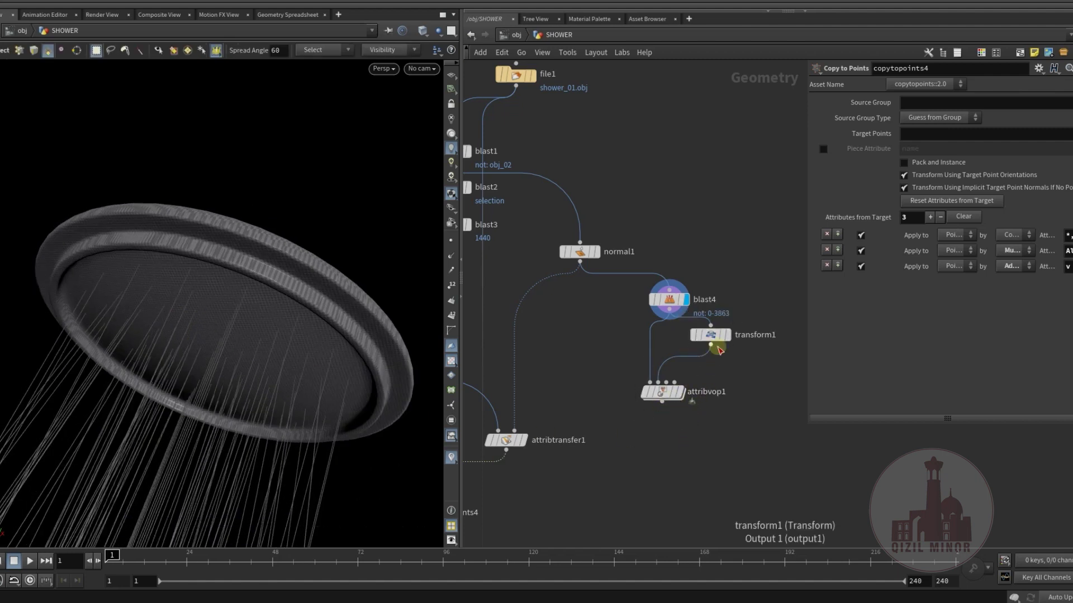
- Display transform1 and attribvop1 in turn, and bring up the attribvop1 parameters
{"action": "left_click", "coordinate": [726, 338]}
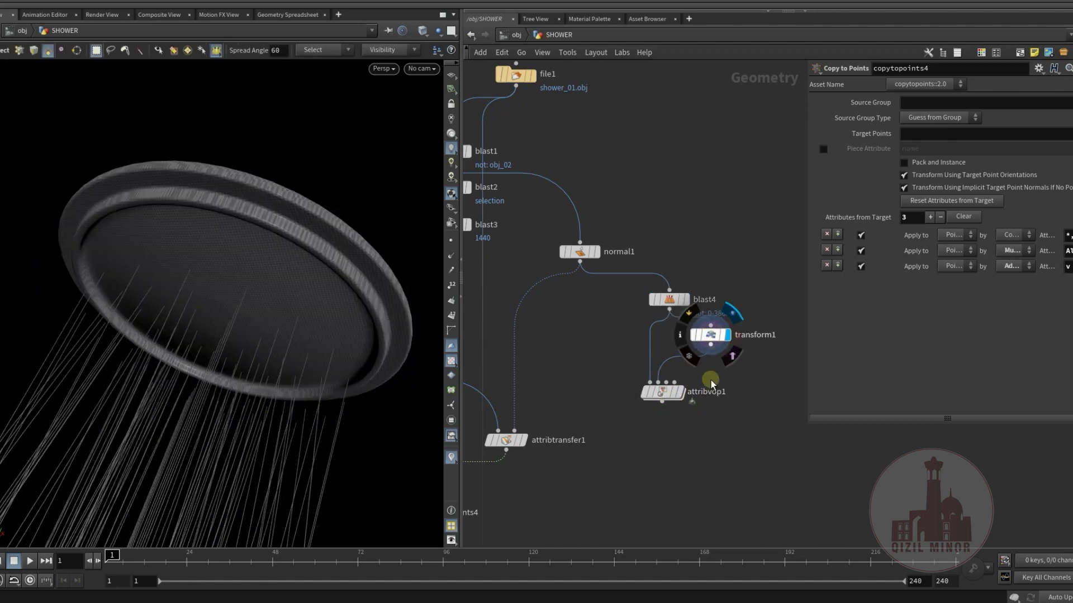
{"action": "left_click", "coordinate": [680, 393]}
{"action": "left_click", "coordinate": [664, 398]}
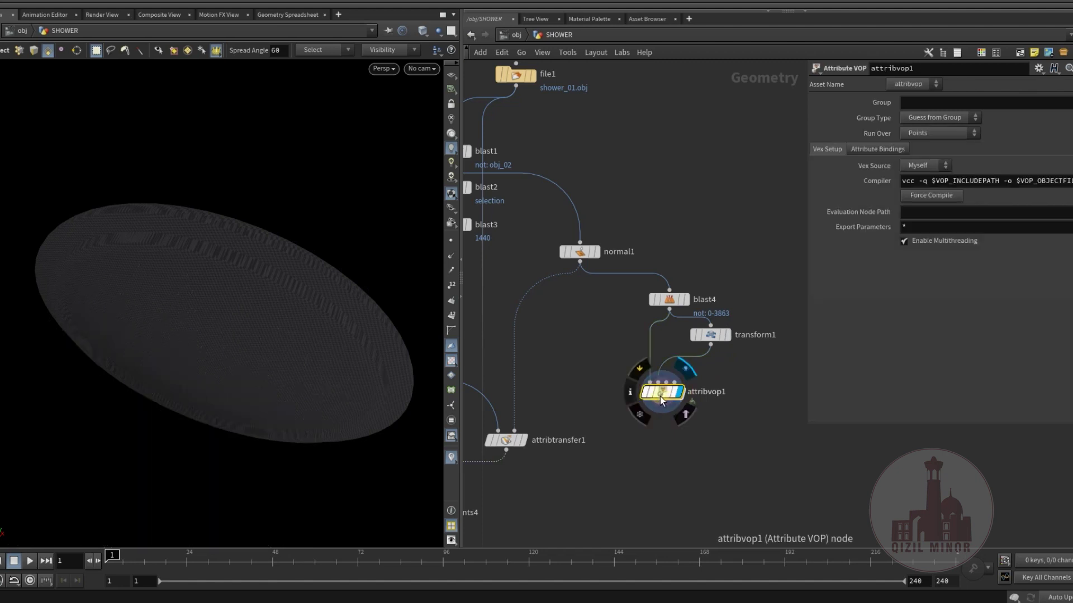
- Open the attribvop1 network, examine how the imported point position is subtracted to drive the normals, and return to the SHOWER network
{"action": "double_click", "coordinate": [661, 393]}
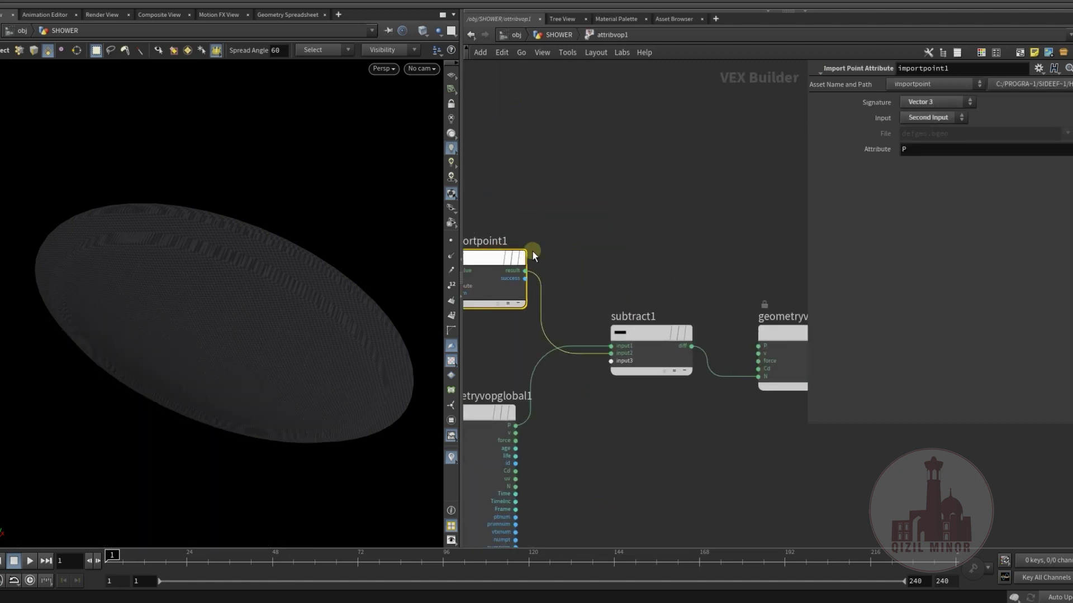
{"action": "middle_click_drag", "start_coordinate": [467, 246], "coordinate": [532, 272]}
{"action": "middle_click_drag", "start_coordinate": [795, 509], "coordinate": [656, 484]}
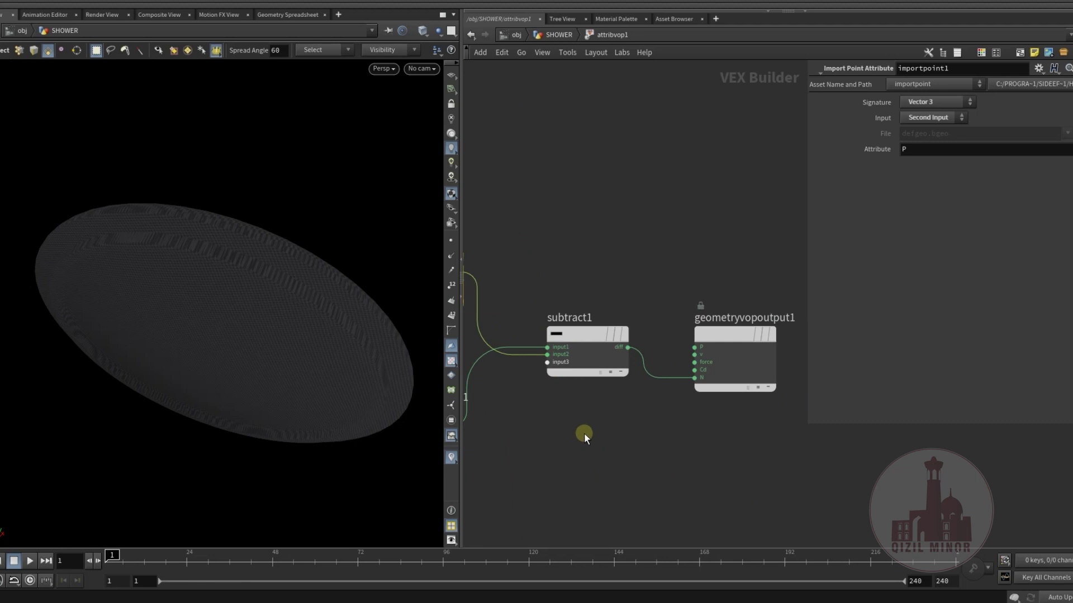
{"action": "left_click", "coordinate": [552, 36]}
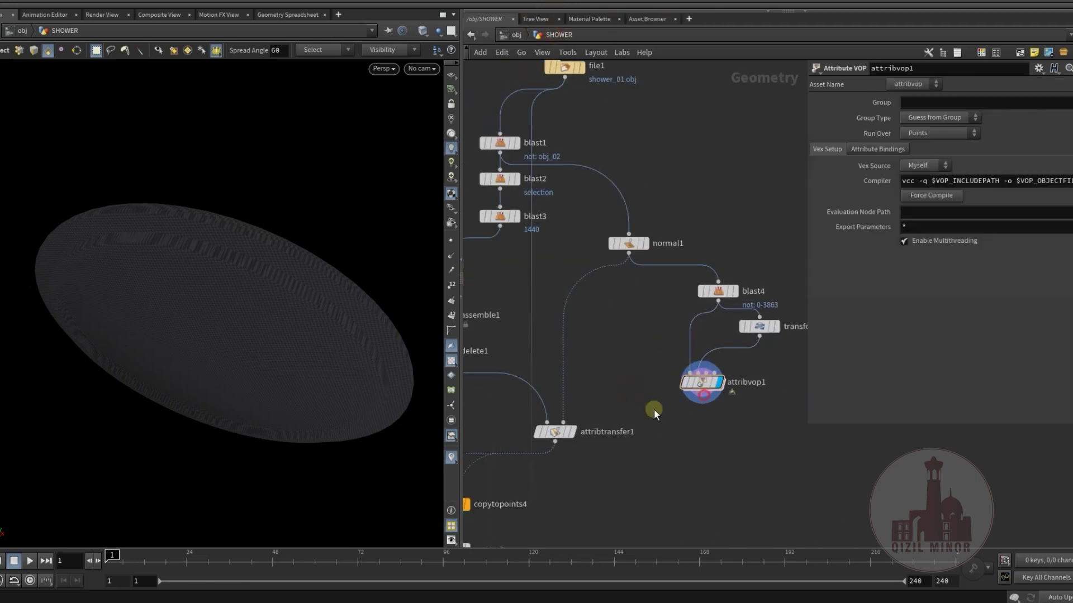
- Wire the output of attribvop1 into the second input of attribtransfer1 and turn on the point normals display
{"action": "left_click_drag", "start_coordinate": [703, 396], "coordinate": [591, 430]}
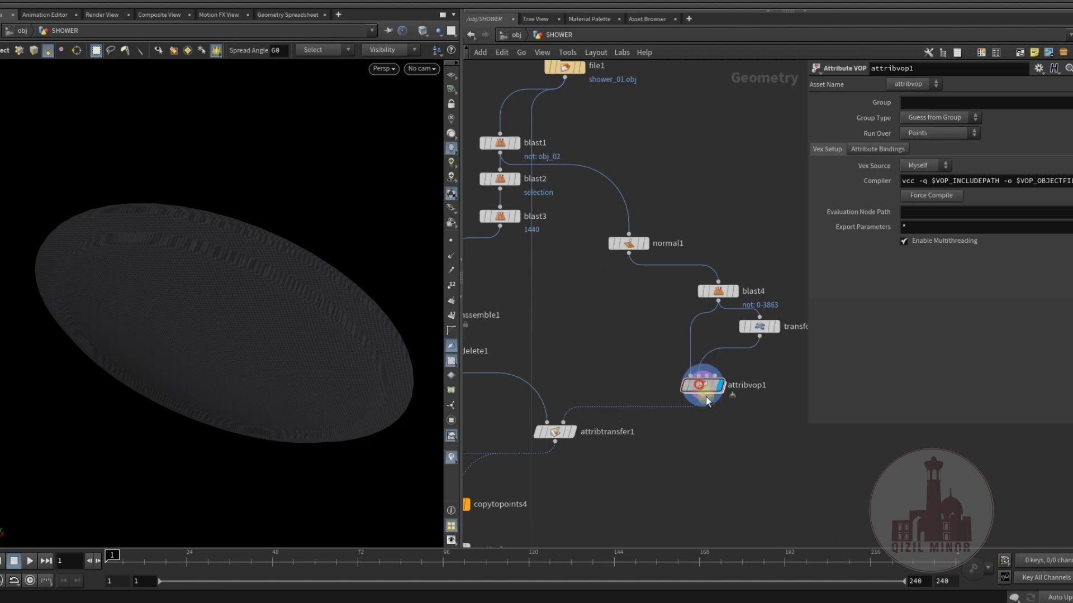
{"action": "left_click_drag", "start_coordinate": [709, 396], "coordinate": [712, 404]}
{"action": "left_click", "coordinate": [450, 258]}
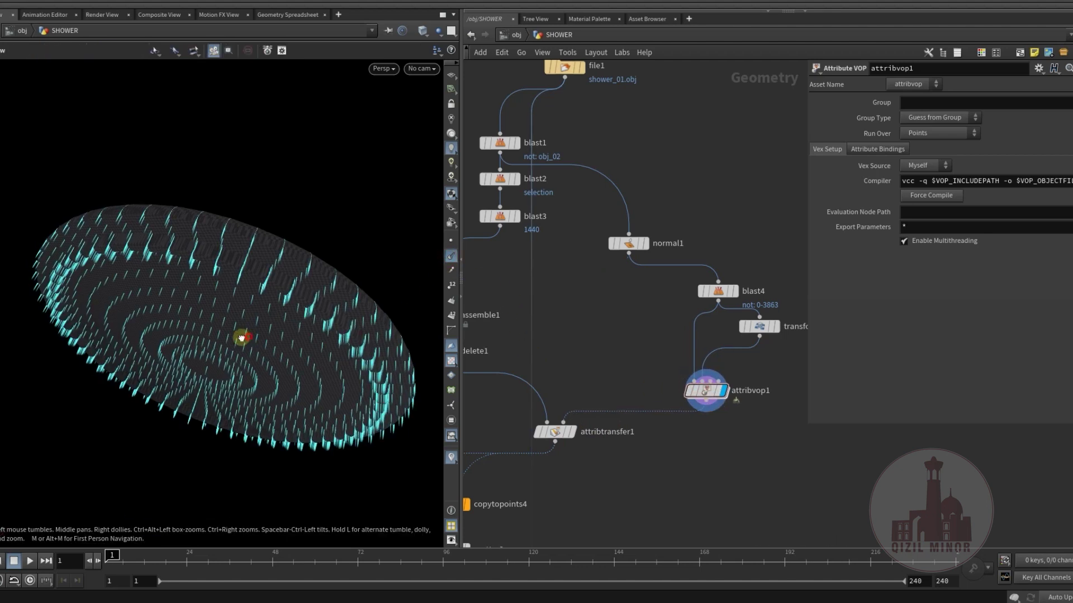
{"action": "middle_click_drag", "start_coordinate": [604, 482], "coordinate": [763, 379]}
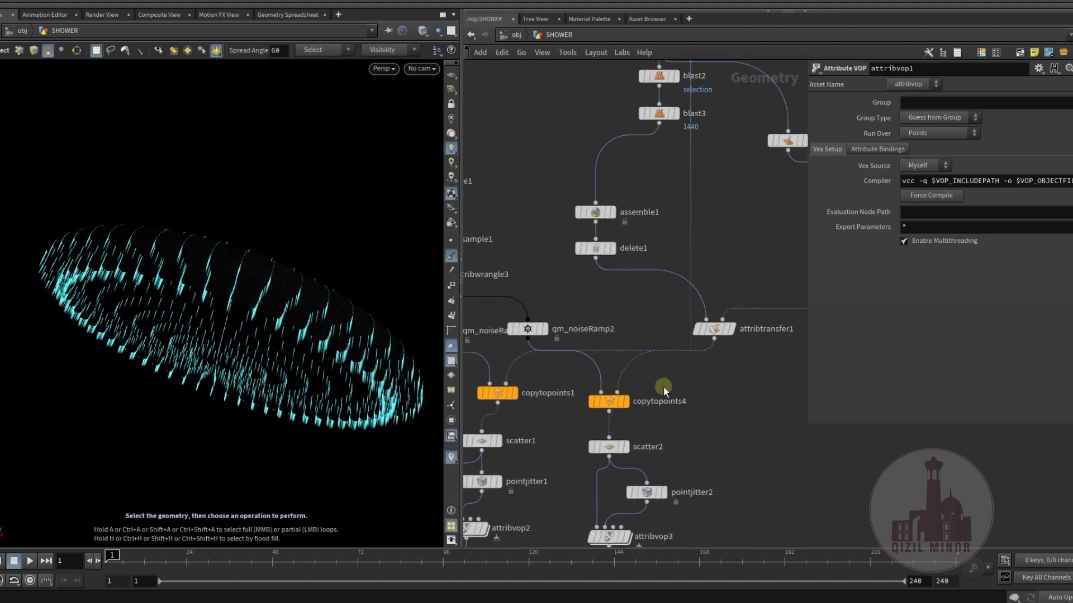
- Display copytopoints4 and inspect the copied lines driven by the attribvop1 normals
{"action": "left_click", "coordinate": [631, 381]}
{"action": "left_click", "coordinate": [610, 402]}
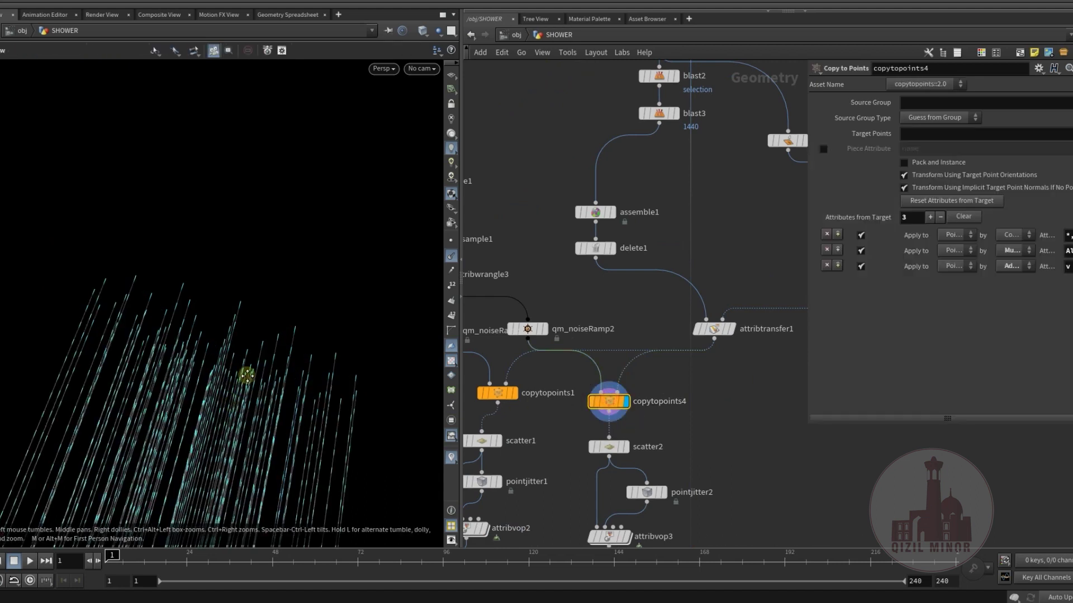
{"action": "middle_click_drag", "start_coordinate": [712, 434], "coordinate": [690, 381]}
{"action": "left_click_drag", "start_coordinate": [306, 318], "coordinate": [267, 333], "text": "alt"}
- Bring up transform1 and try a Z translation of about -0.5 and a uniform scale of 1.01 on the shower head disc
{"action": "middle_click_drag", "start_coordinate": [605, 368], "coordinate": [394, 472]}
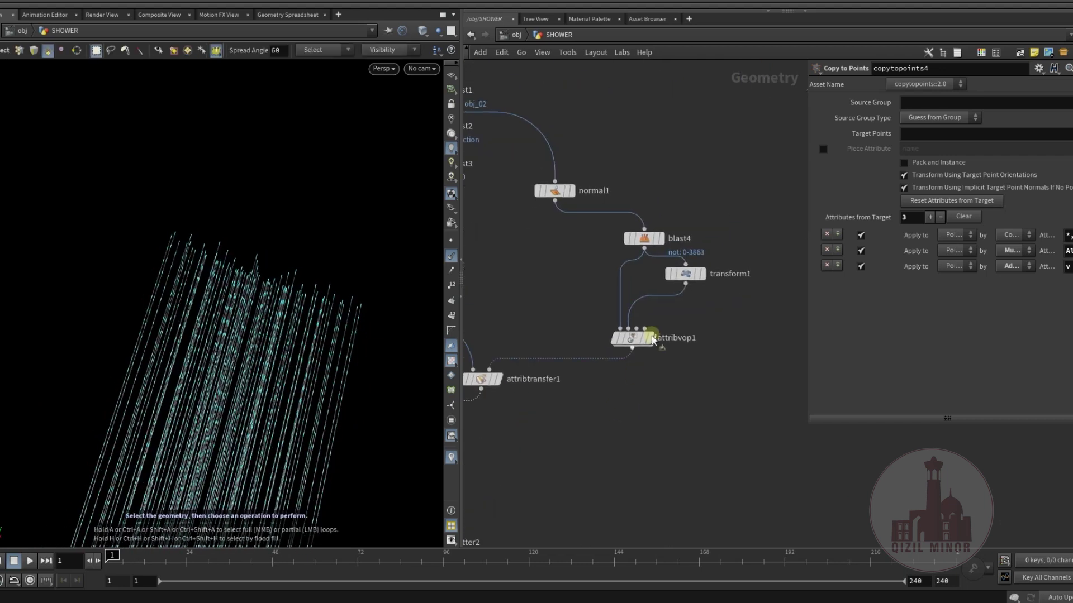
{"action": "left_click", "coordinate": [685, 280]}
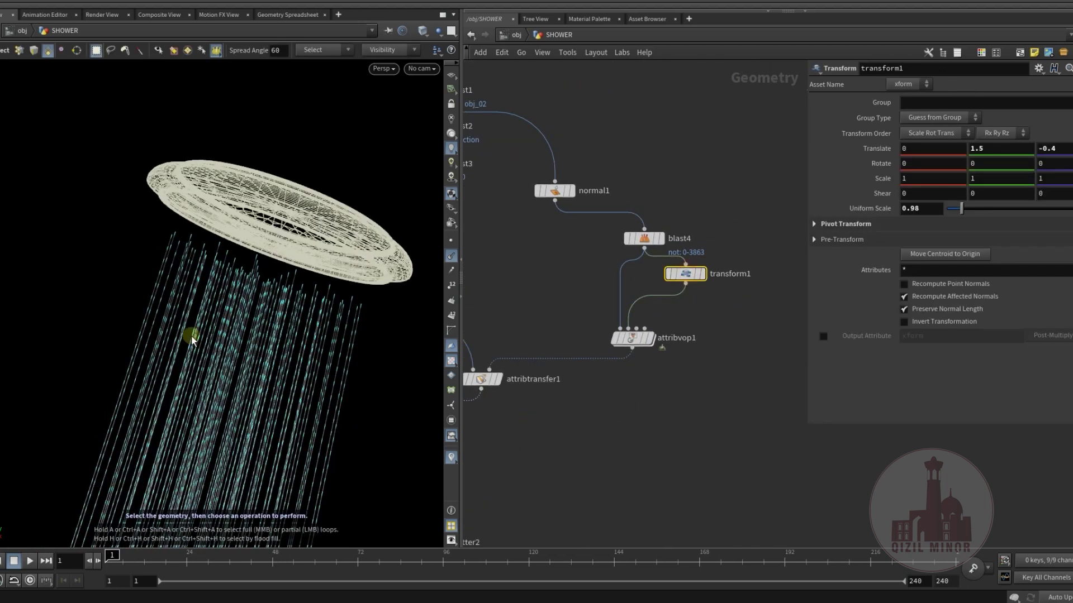
{"action": "left_click_drag", "start_coordinate": [191, 339], "coordinate": [261, 319]}
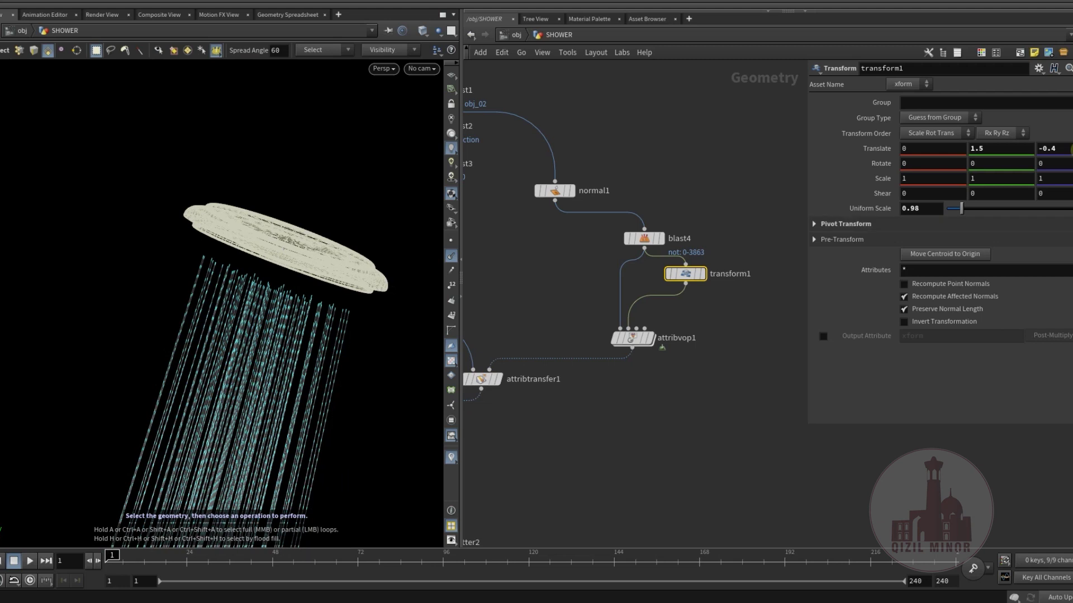
{"action": "middle_click_drag", "start_coordinate": [1065, 150], "coordinate": [1008, 154]}
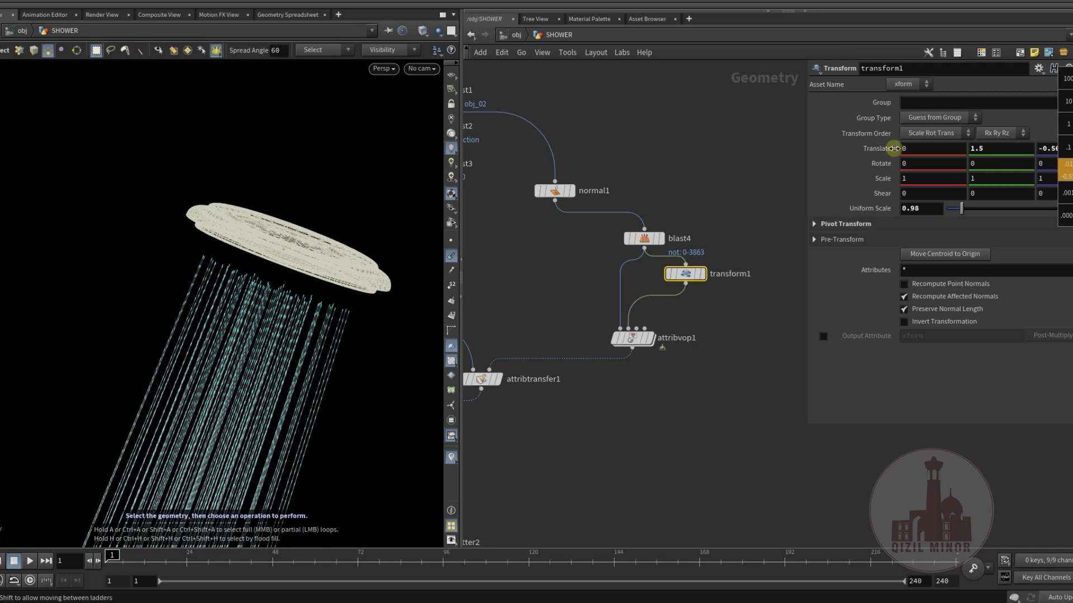
{"action": "middle_click_drag", "start_coordinate": [894, 148], "coordinate": [918, 204]}
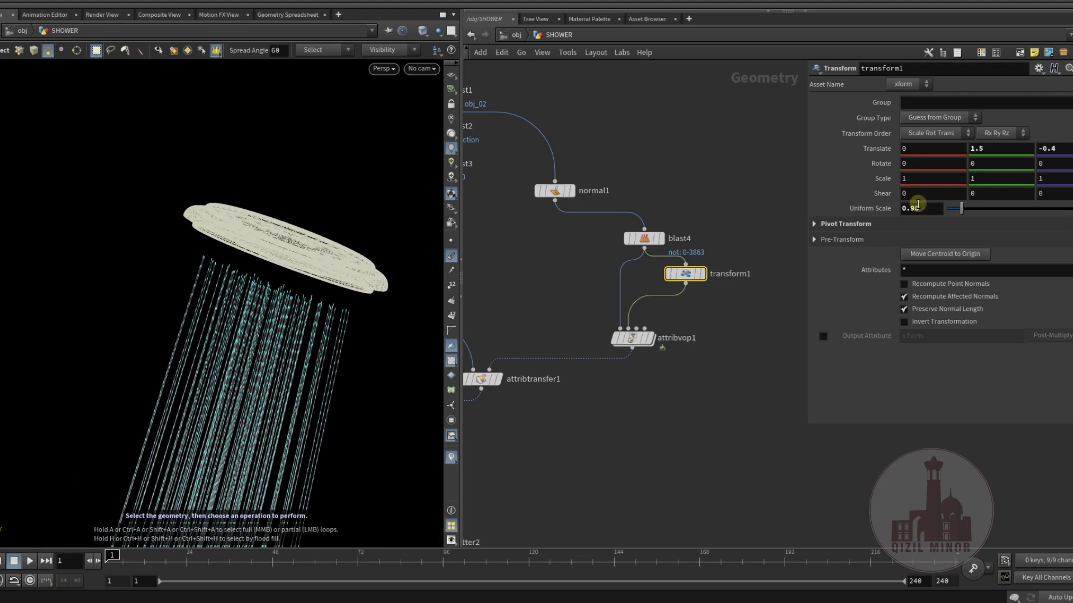
{"action": "mouse_move", "coordinate": [965, 211]}
{"action": "left_mouse_down"}
{"action": "mouse_move", "coordinate": [953, 209]}
{"action": "mouse_move", "coordinate": [961, 211]}
{"action": "left_mouse_up"}
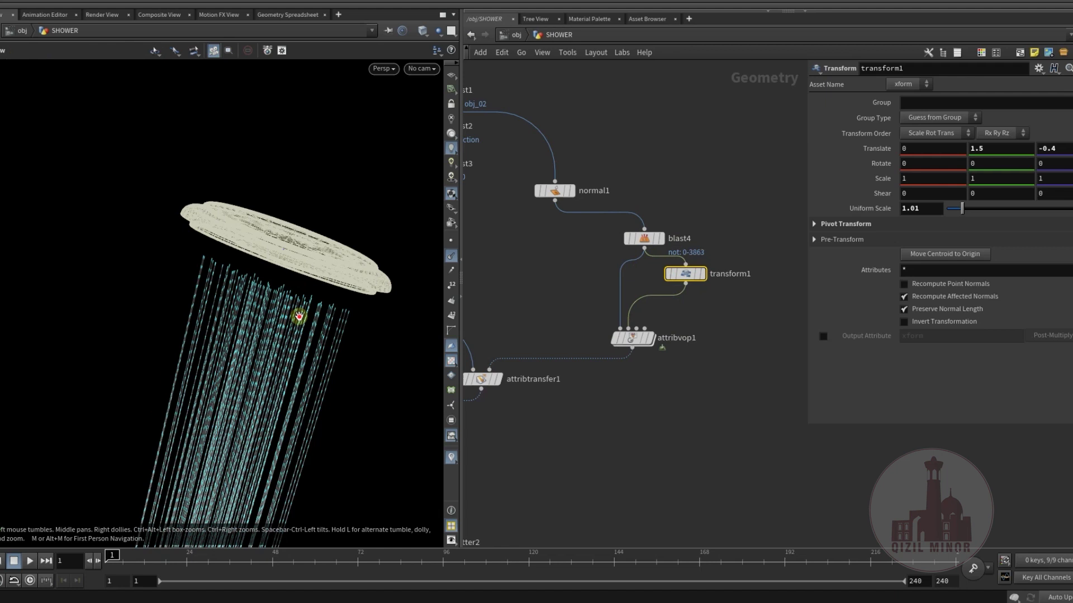
{"action": "left_click_drag", "start_coordinate": [299, 315], "coordinate": [288, 274], "text": "alt"}
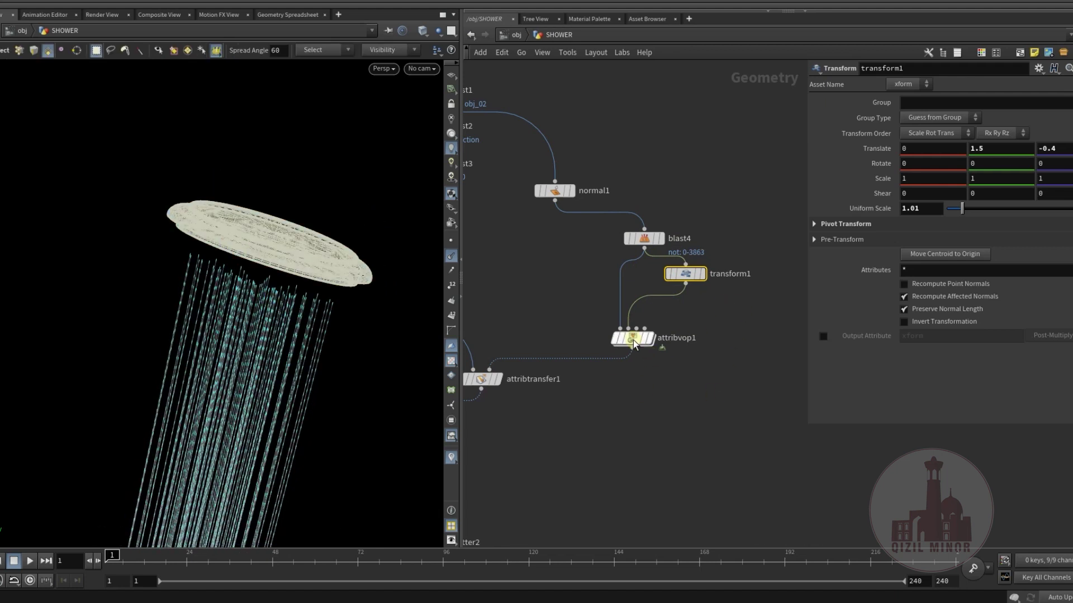
- Undo the trial changes made to transform1
{"action": "key", "text": "ctrl+z"}
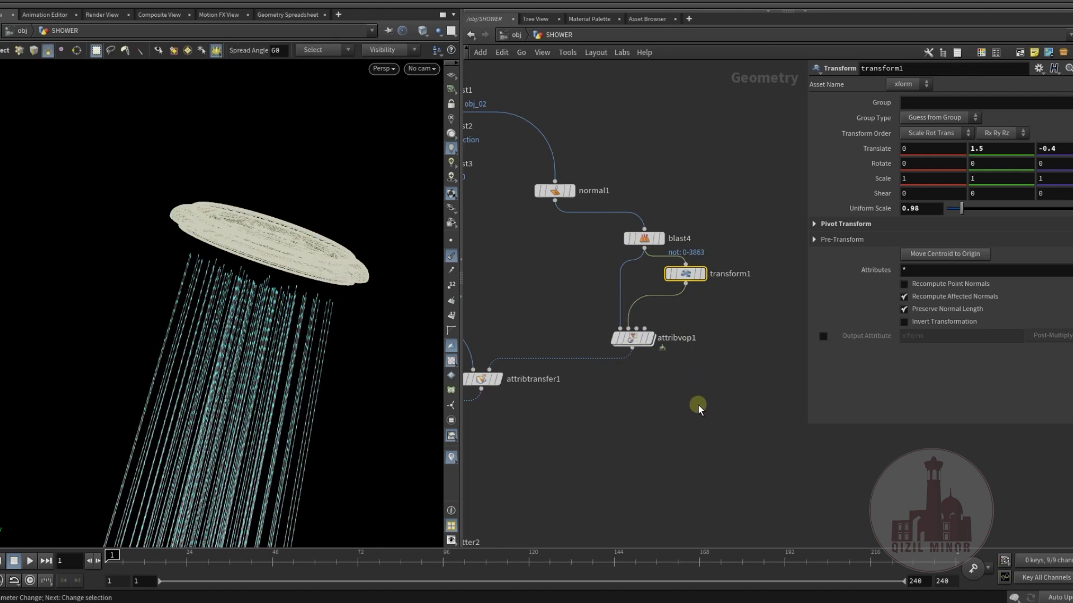
{"action": "key", "text": "ctrl+z"}
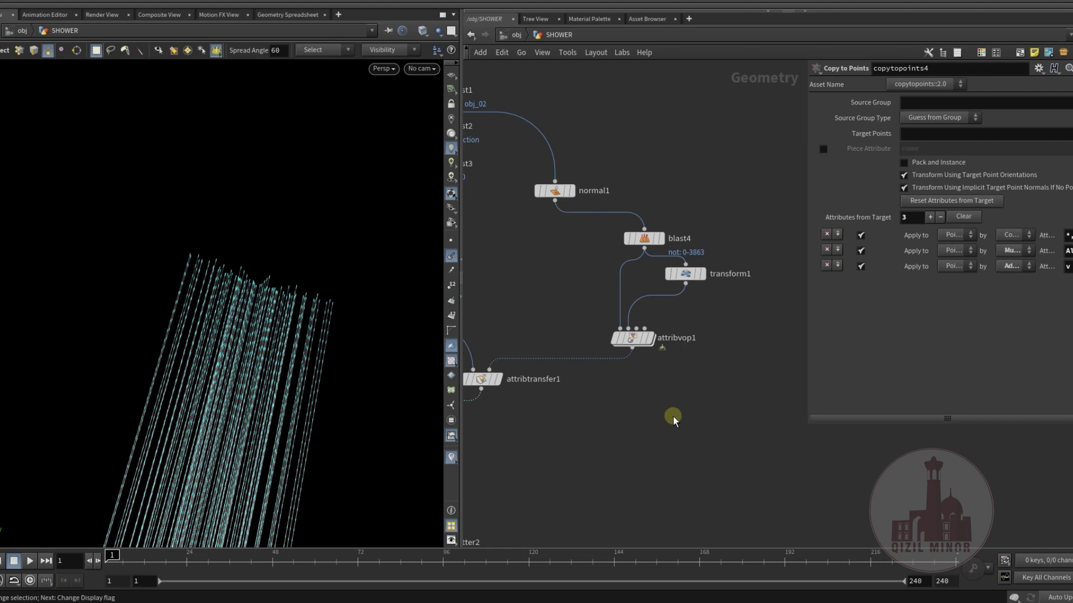
{"action": "key", "text": "ctrl+z"}
- Display copytopoints1, turn off the point normals display, and frame the copied lines in the viewport
{"action": "middle_click_drag", "start_coordinate": [659, 376], "coordinate": [747, 317]}
{"action": "left_click", "coordinate": [688, 290]}
{"action": "middle_click_drag", "start_coordinate": [563, 350], "coordinate": [664, 305]}
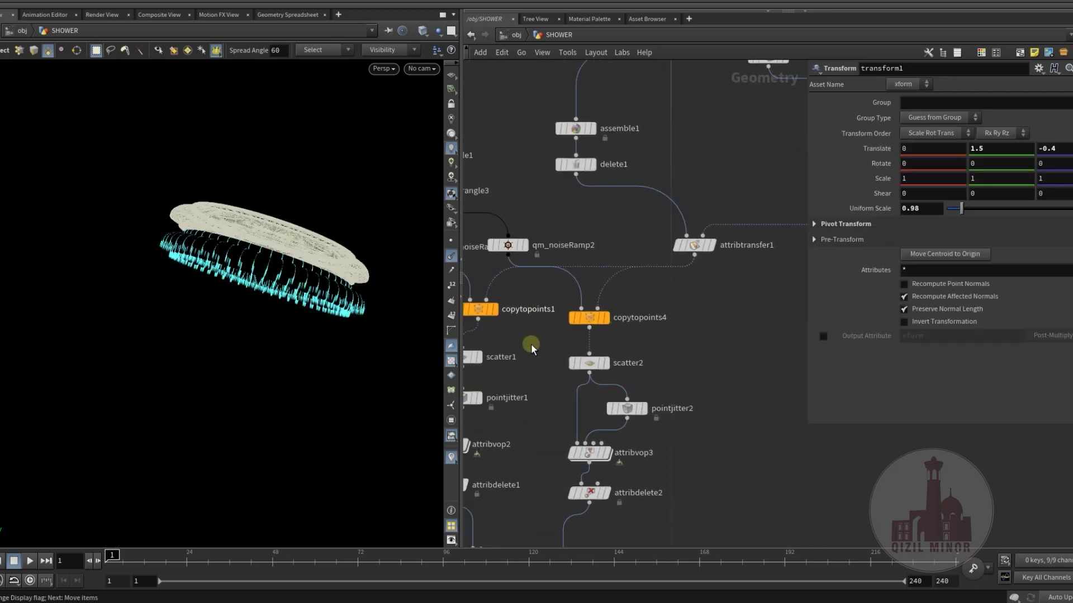
{"action": "middle_click_drag", "start_coordinate": [531, 345], "coordinate": [690, 330]}
{"action": "left_click", "coordinate": [665, 287]}
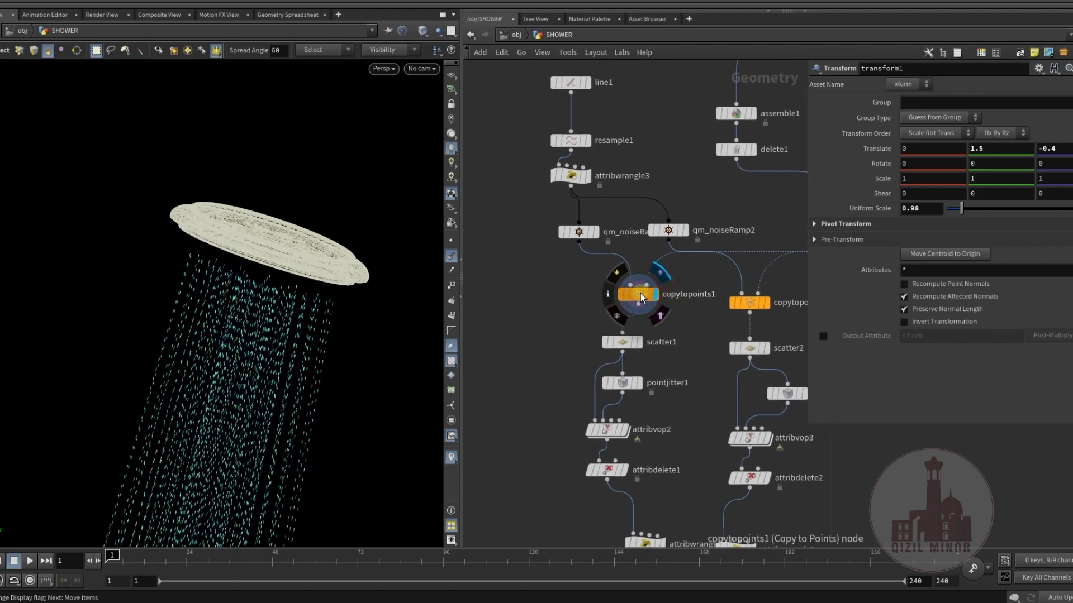
{"action": "left_click", "coordinate": [447, 259]}
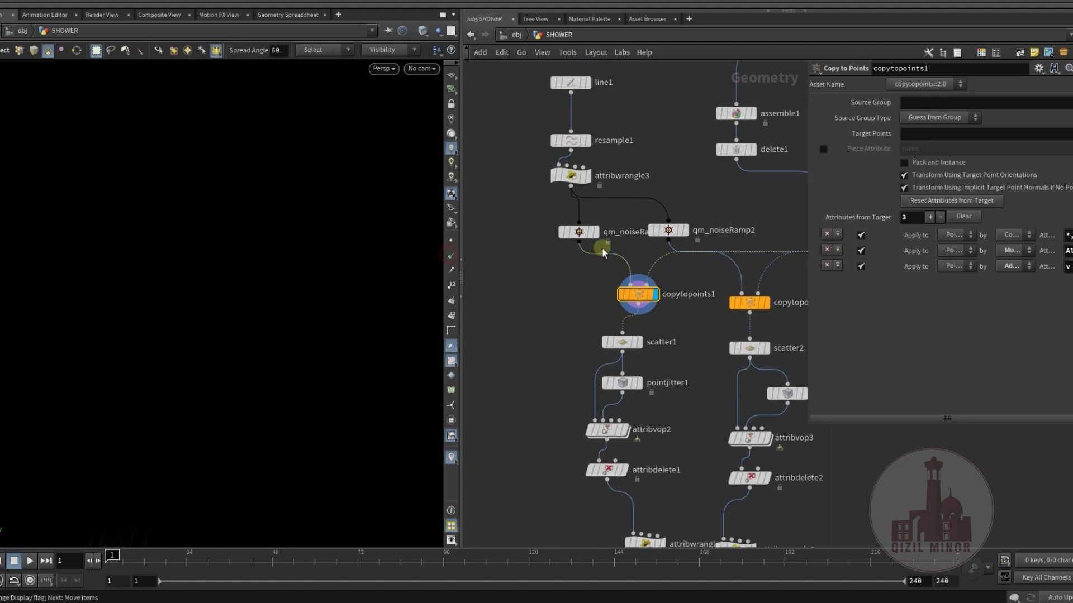
{"action": "middle_click_drag", "start_coordinate": [560, 298], "coordinate": [555, 323]}
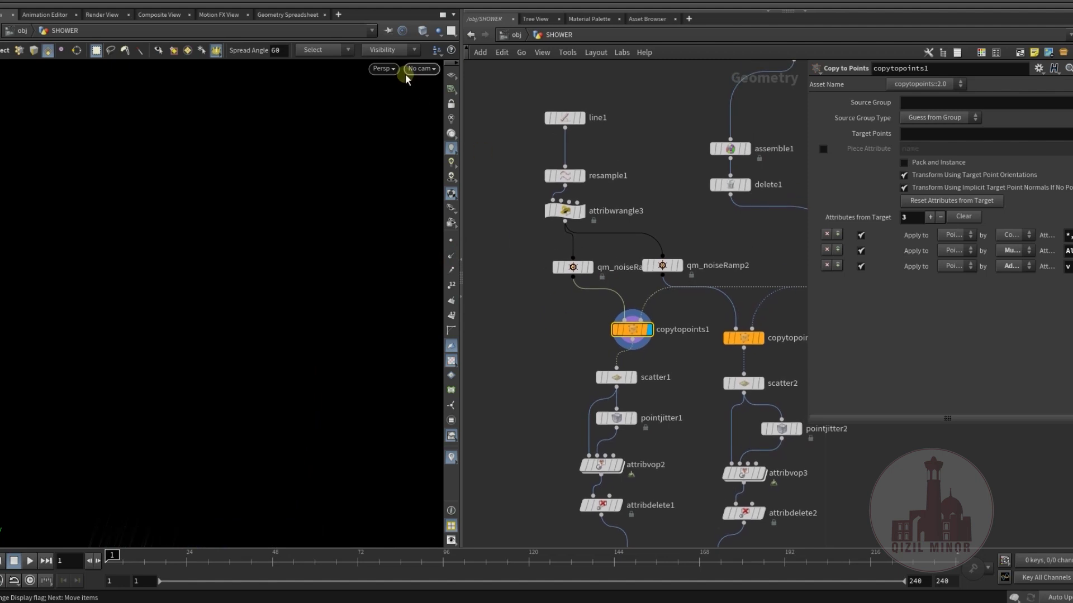
{"action": "key", "text": "Escape"}
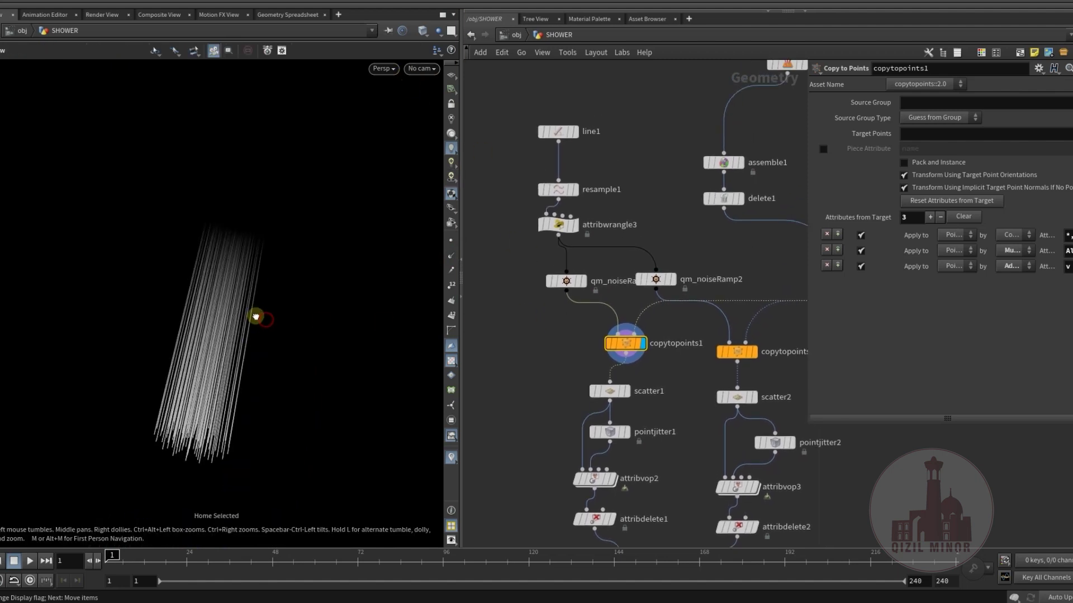
{"action": "key", "text": "s"}
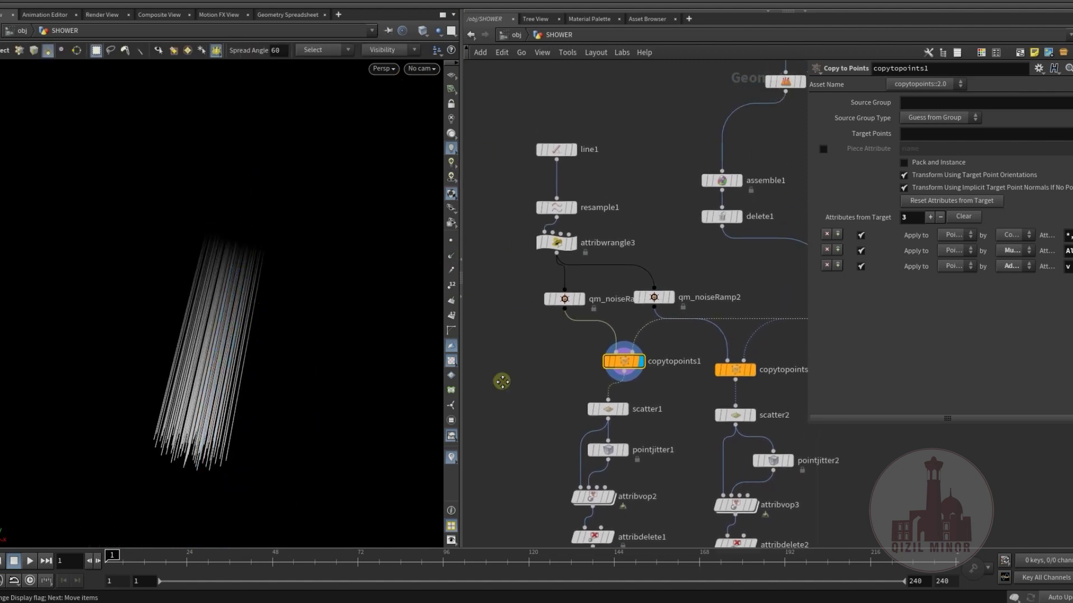
- Show the file1 shower model as a template and compare it with the copytopoints1 lines
{"action": "scroll", "coordinate": [624, 296], "scroll_direction": "down", "scroll_amount": 3}
{"action": "left_click", "coordinate": [675, 179]}
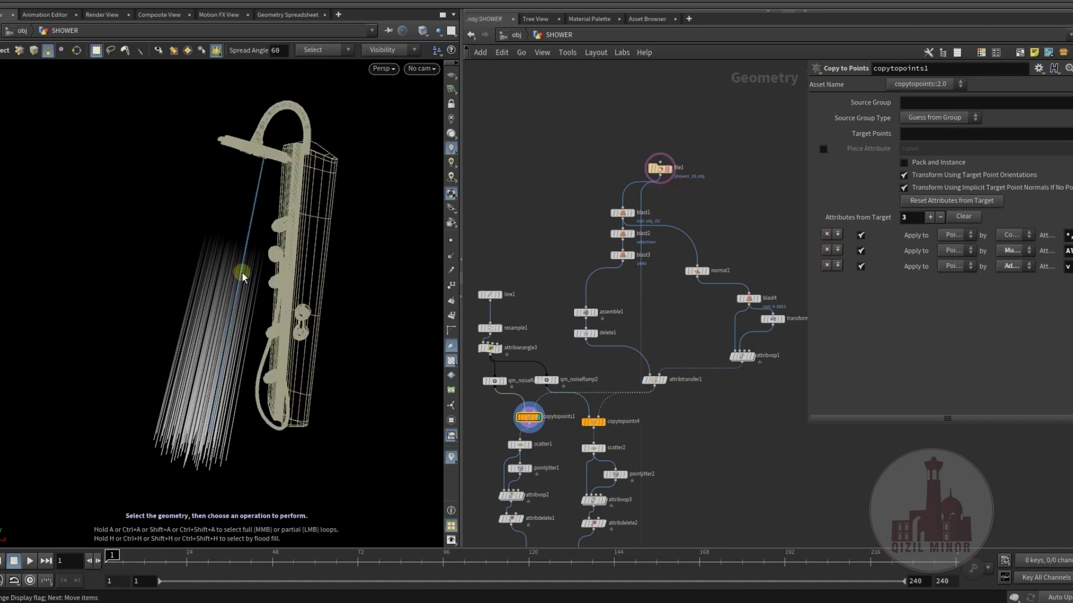
{"action": "left_click_drag", "start_coordinate": [239, 271], "coordinate": [262, 106]}
{"action": "scroll", "coordinate": [521, 288], "scroll_direction": "up", "scroll_amount": 4}
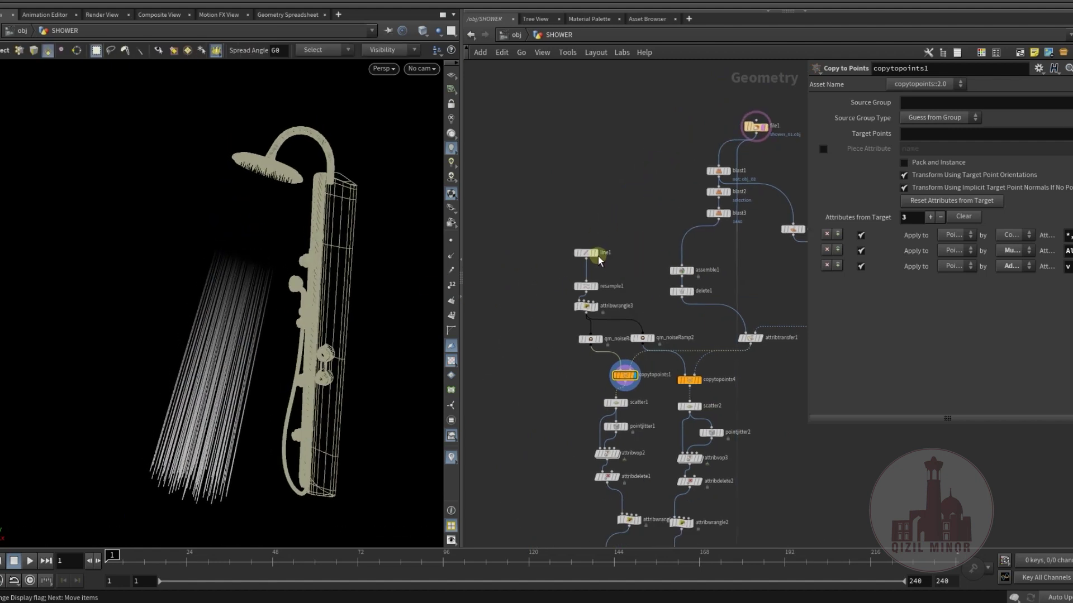
- Display line1, attribwrangle3 and qm_noiseRamp1 in turn to review how the source line is prepared
{"action": "left_click", "coordinate": [564, 245]}
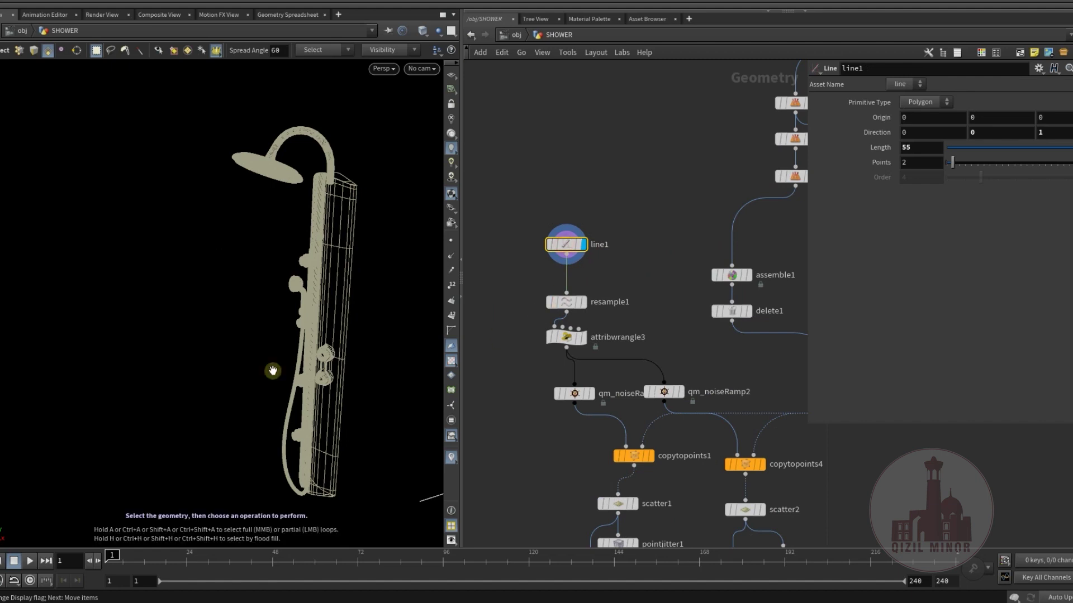
{"action": "middle_click_drag", "start_coordinate": [201, 332], "coordinate": [45, 298], "text": "alt"}
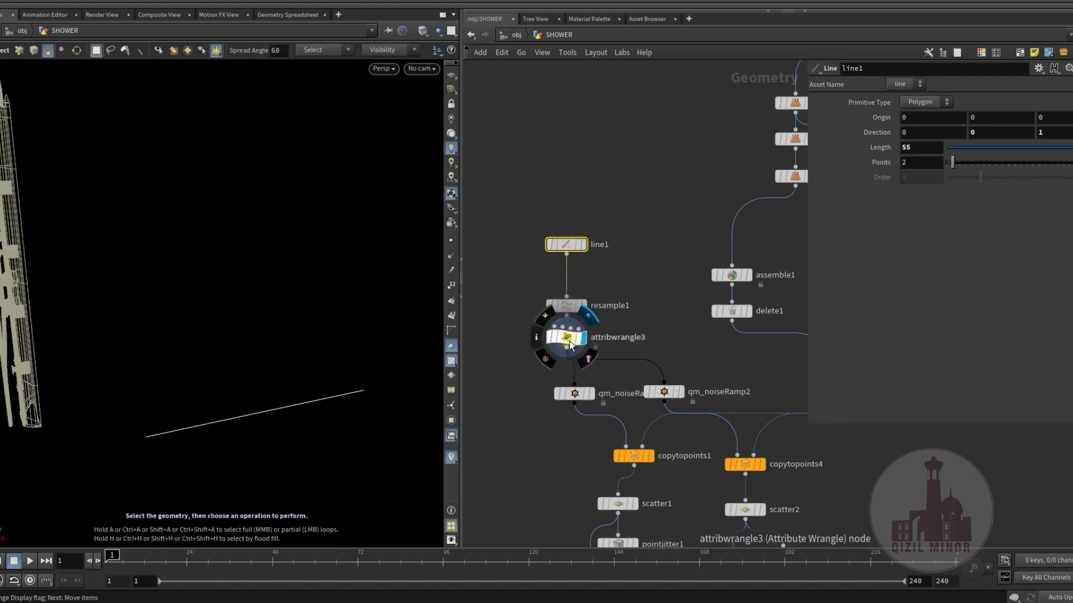
{"action": "left_click", "coordinate": [587, 342]}
{"action": "left_click_drag", "start_coordinate": [564, 307], "coordinate": [565, 295]}
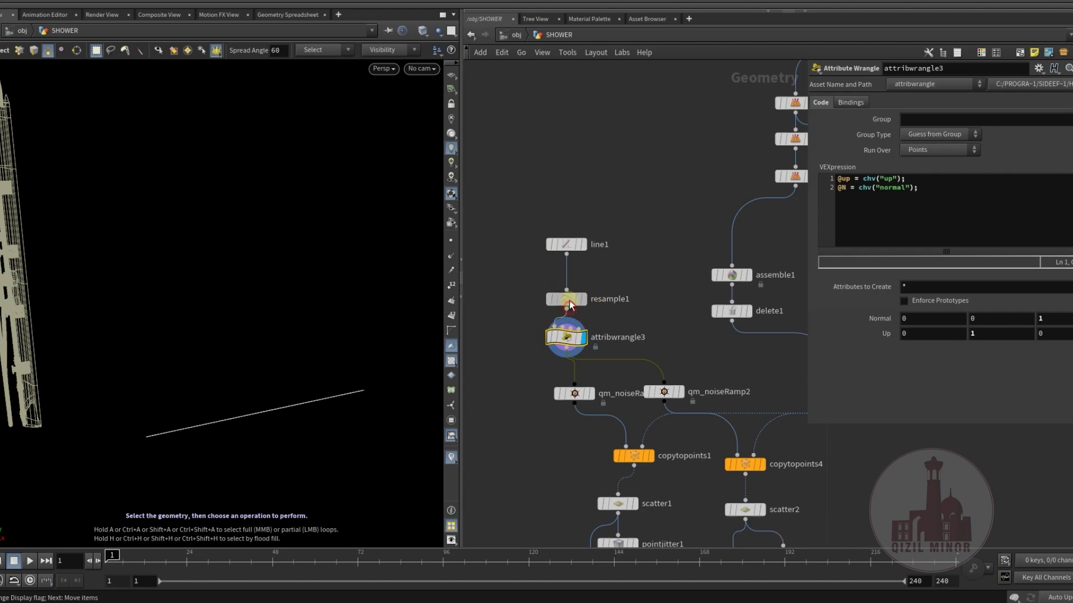
{"action": "left_click", "coordinate": [593, 395]}
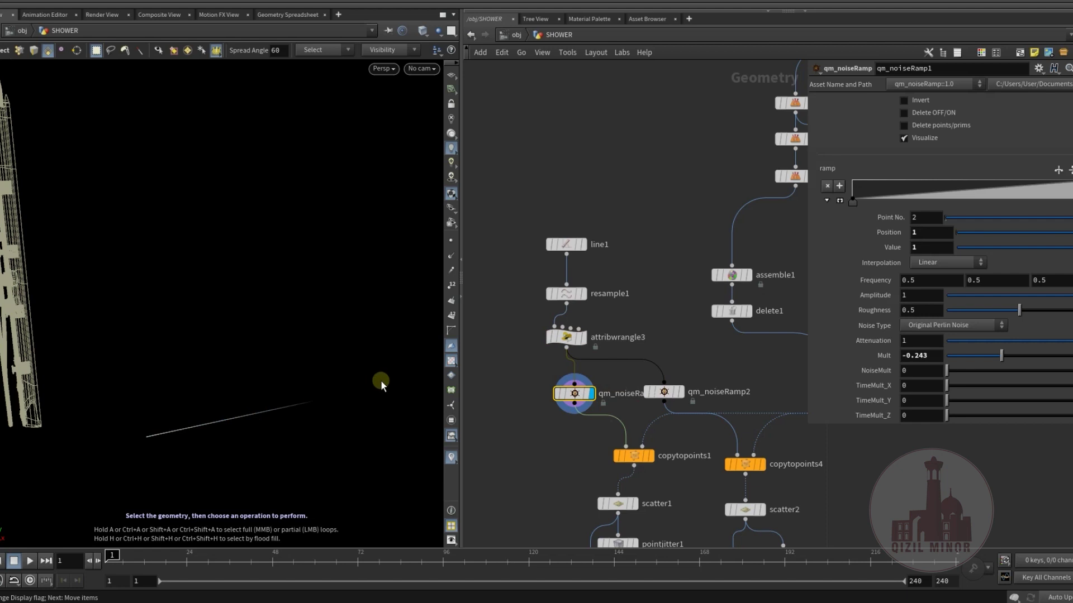
- Display copytopoints1 again and inspect the ramped lines alongside the shower model
{"action": "middle_click_drag", "start_coordinate": [541, 427], "coordinate": [558, 278]}
{"action": "left_click", "coordinate": [668, 308]}
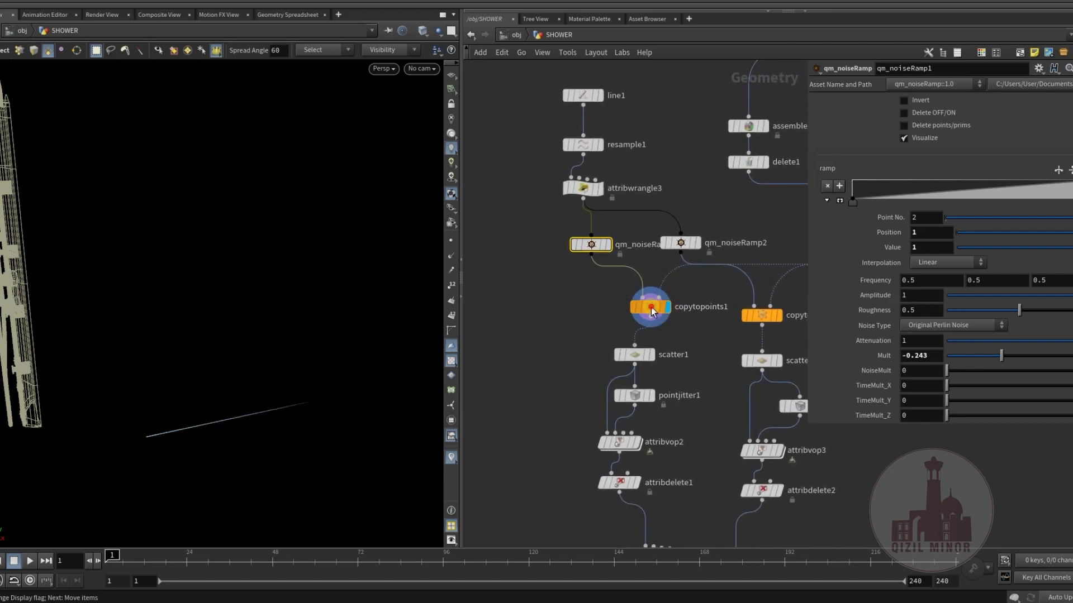
{"action": "right_click_drag", "start_coordinate": [241, 331], "coordinate": [230, 302]}
{"action": "middle_click_drag", "start_coordinate": [229, 302], "coordinate": [280, 316]}
{"action": "right_click_drag", "start_coordinate": [252, 296], "coordinate": [254, 309]}
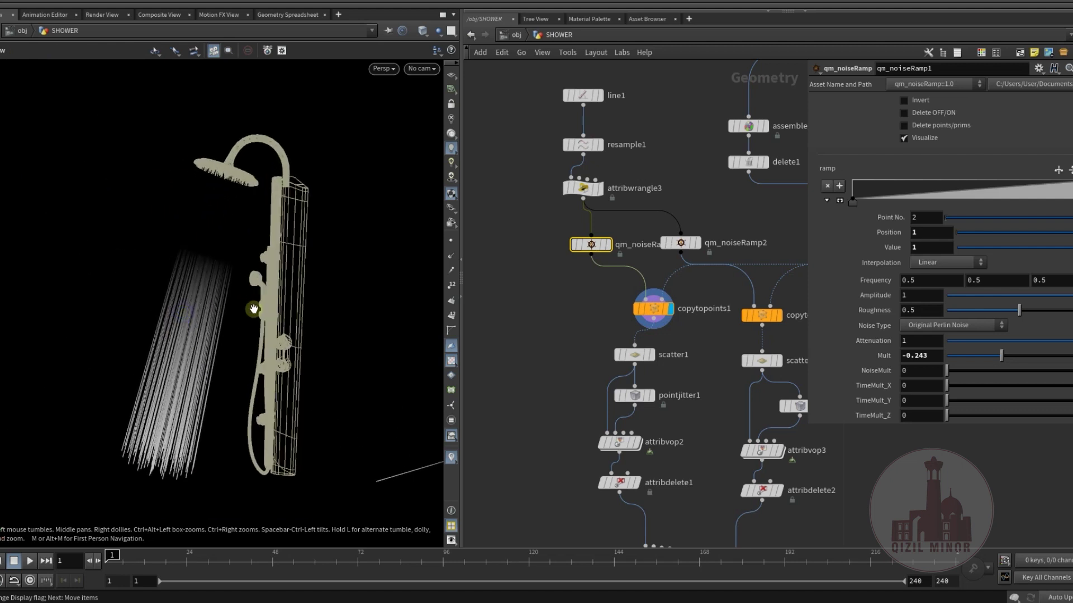
{"action": "middle_click_drag", "start_coordinate": [253, 309], "coordinate": [254, 273]}
{"action": "left_click_drag", "start_coordinate": [255, 274], "coordinate": [223, 286], "text": "alt"}
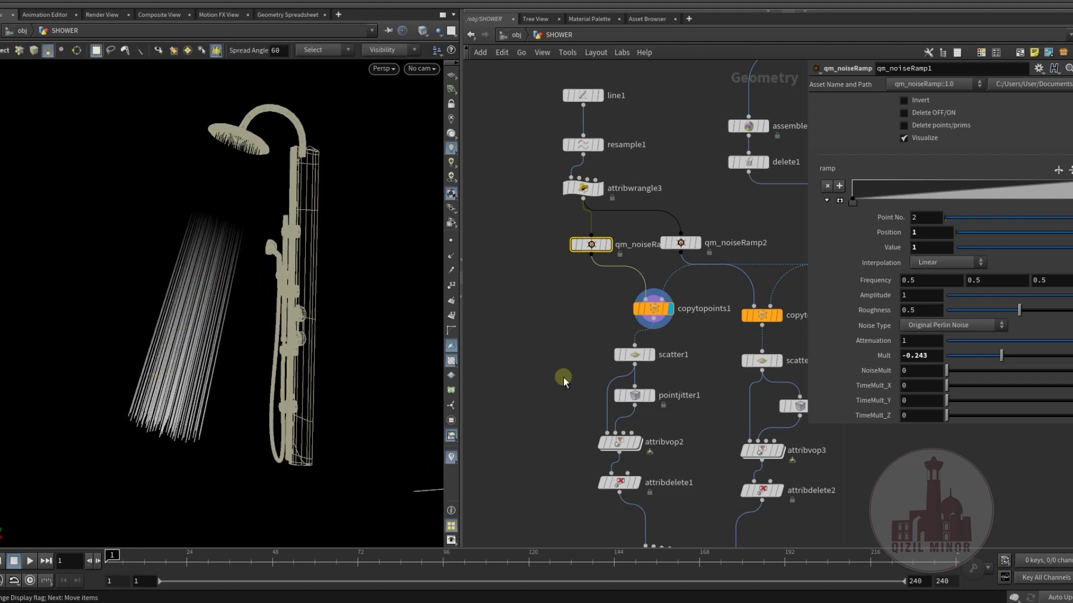
- Display scatter1, bring up its parameters, and examine the points scattered along the lines up close
{"action": "middle_click_drag", "start_coordinate": [578, 388], "coordinate": [558, 354]}
{"action": "left_click", "coordinate": [634, 333]}
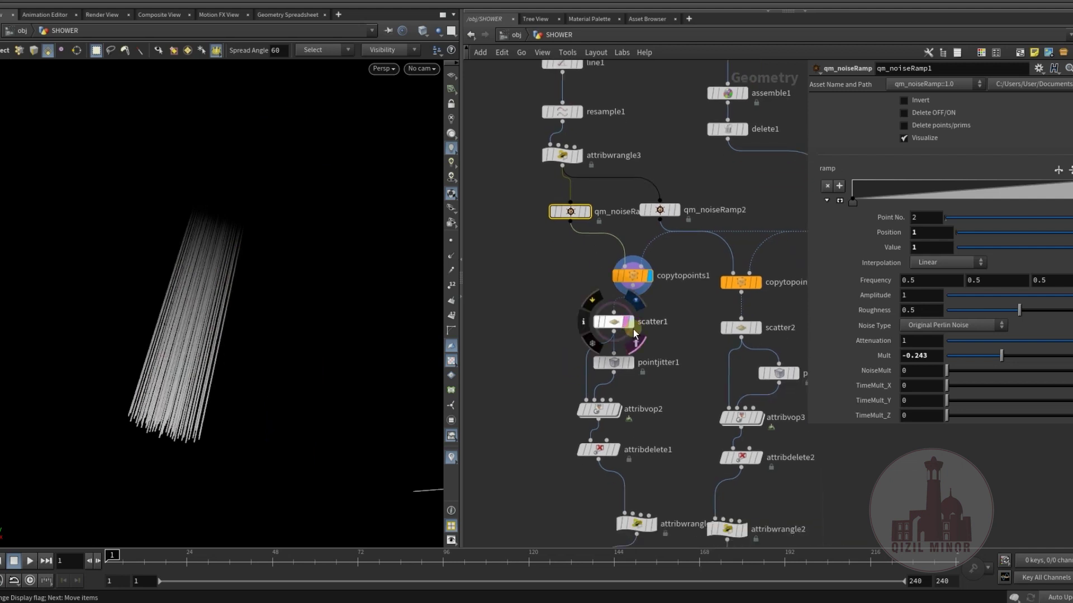
{"action": "left_click", "coordinate": [633, 323]}
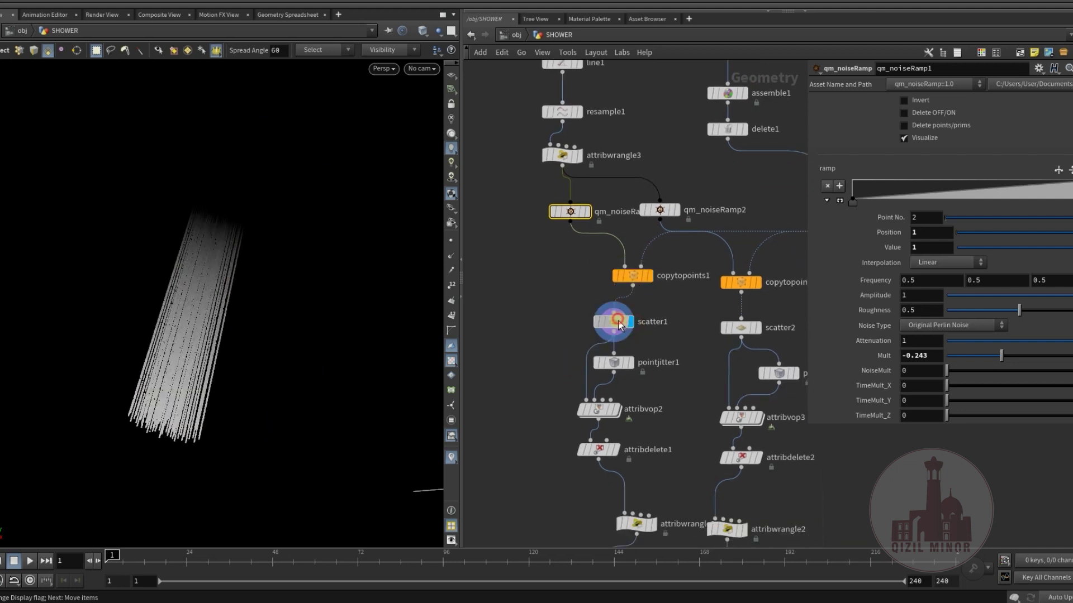
{"action": "left_click", "coordinate": [617, 322]}
{"action": "right_click_drag", "start_coordinate": [123, 339], "coordinate": [259, 308], "text": "alt"}
{"action": "middle_click_drag", "start_coordinate": [258, 308], "coordinate": [240, 315]}
{"action": "right_click_drag", "start_coordinate": [241, 314], "coordinate": [296, 327]}
{"action": "middle_click_drag", "start_coordinate": [296, 327], "coordinate": [261, 319]}
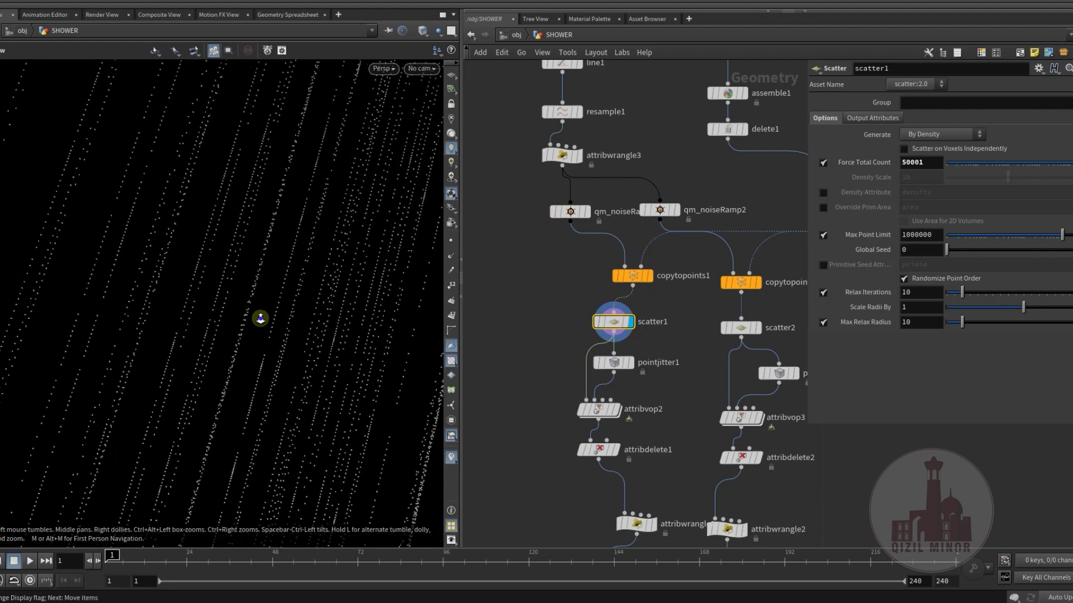
{"action": "right_click_drag", "start_coordinate": [261, 319], "coordinate": [211, 316], "text": "alt"}
{"action": "middle_click_drag", "start_coordinate": [211, 316], "coordinate": [441, 390], "text": "alt"}
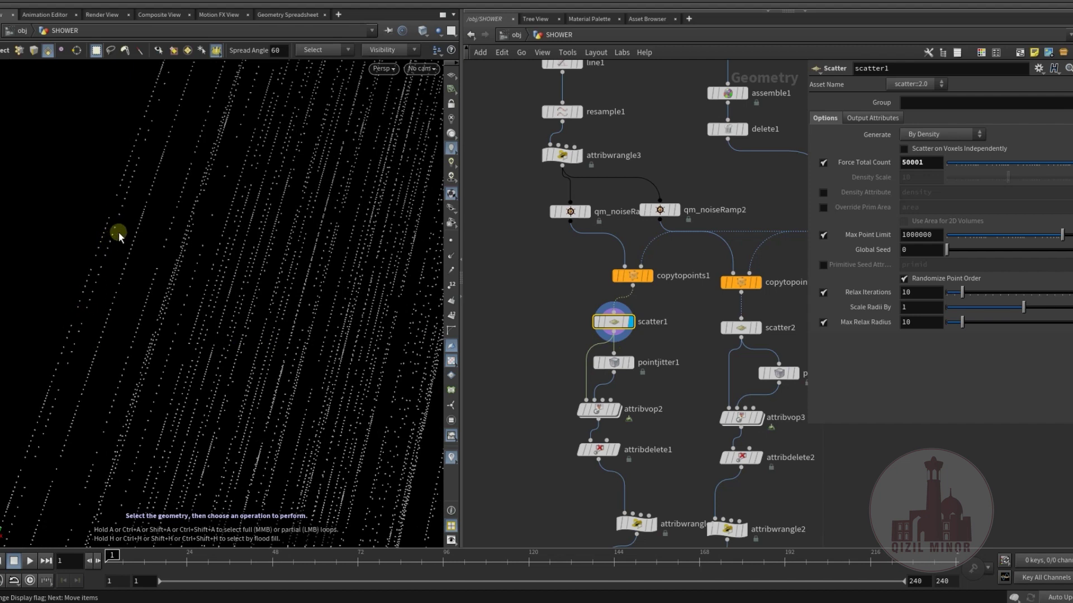
- Display pointjitter1, bring up its parameters, and examine the jittered points with point markers turned on
{"action": "mouse_move", "coordinate": [615, 374]}
{"action": "left_click", "coordinate": [635, 342]}
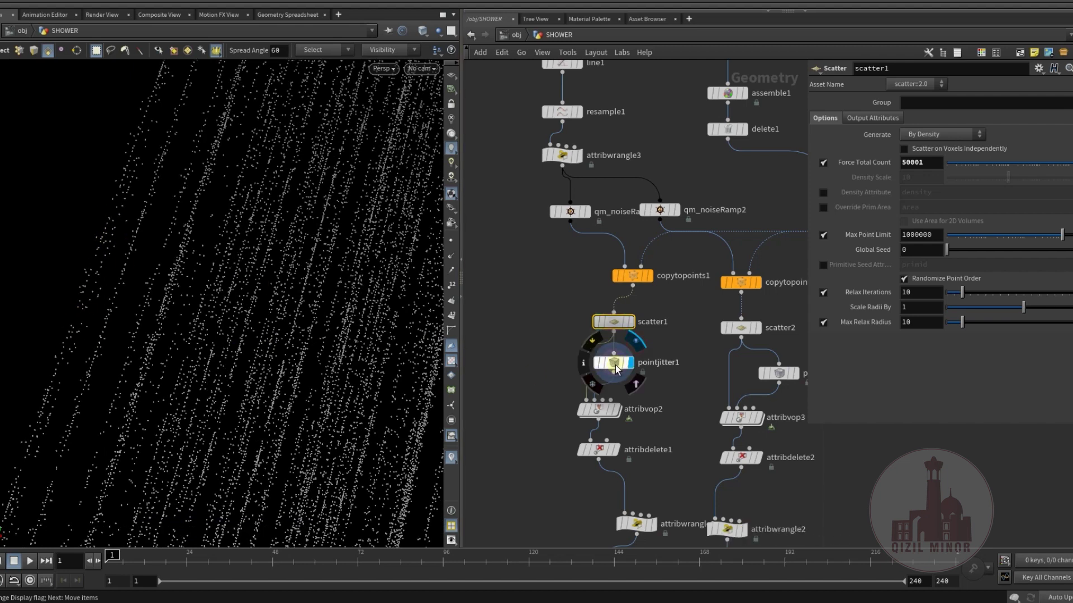
{"action": "left_click", "coordinate": [614, 363]}
{"action": "right_click_drag", "start_coordinate": [274, 314], "coordinate": [157, 351], "text": "alt"}
{"action": "left_click_drag", "start_coordinate": [156, 351], "coordinate": [245, 354], "text": "alt"}
{"action": "left_click", "coordinate": [452, 241]}
{"action": "left_click_drag", "start_coordinate": [278, 249], "coordinate": [252, 290], "text": "alt"}
{"action": "scroll", "coordinate": [689, 162], "scroll_direction": "down", "scroll_amount": 5}
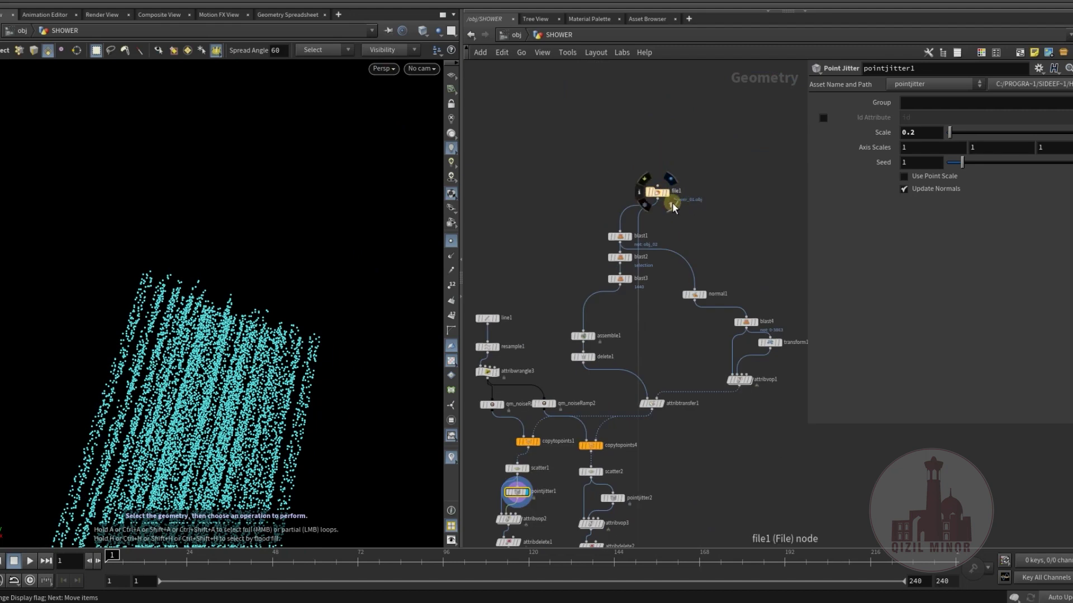
- Show the file1 shower model as a template and compare the jittered points with its nozzles up close
{"action": "left_click", "coordinate": [672, 203]}
{"action": "left_click_drag", "start_coordinate": [178, 321], "coordinate": [201, 321], "text": "alt"}
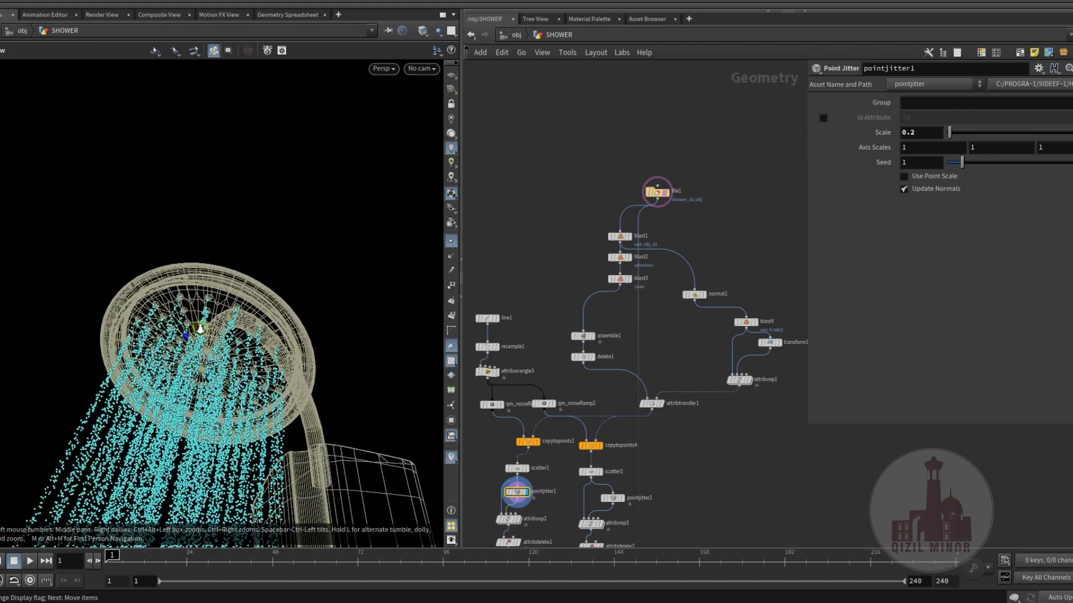
{"action": "right_click_drag", "start_coordinate": [201, 321], "coordinate": [361, 298], "text": "alt"}
{"action": "left_click_drag", "start_coordinate": [277, 276], "coordinate": [240, 325], "text": "alt"}
{"action": "scroll", "coordinate": [239, 325], "scroll_direction": "up", "scroll_amount": 3}
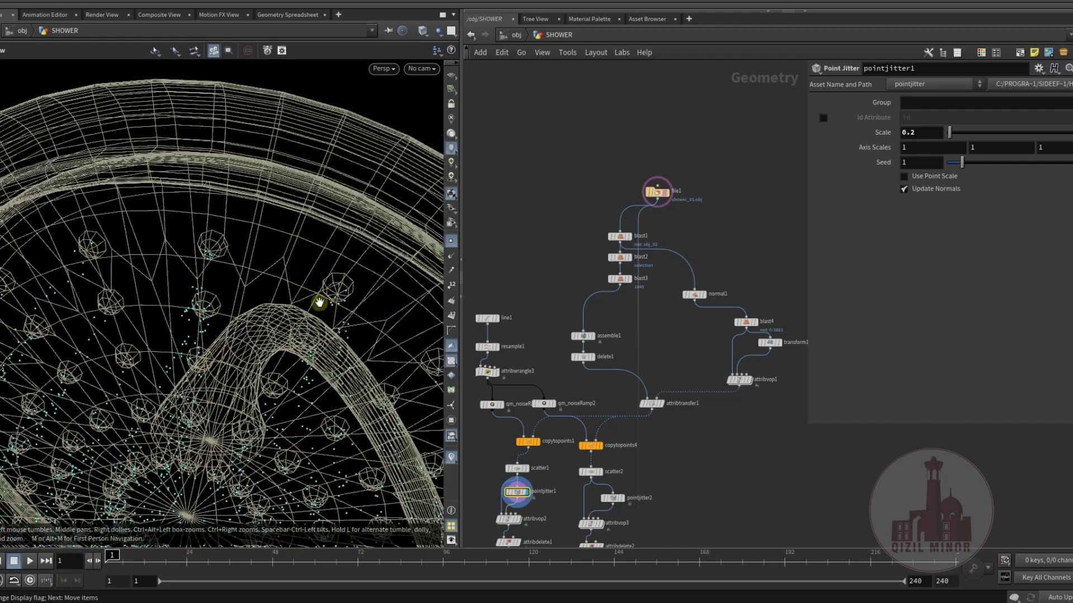
{"action": "key", "text": "s"}
{"action": "key", "text": "Escape"}
{"action": "left_click_drag", "start_coordinate": [214, 273], "coordinate": [189, 280]}
{"action": "key", "text": "s"}
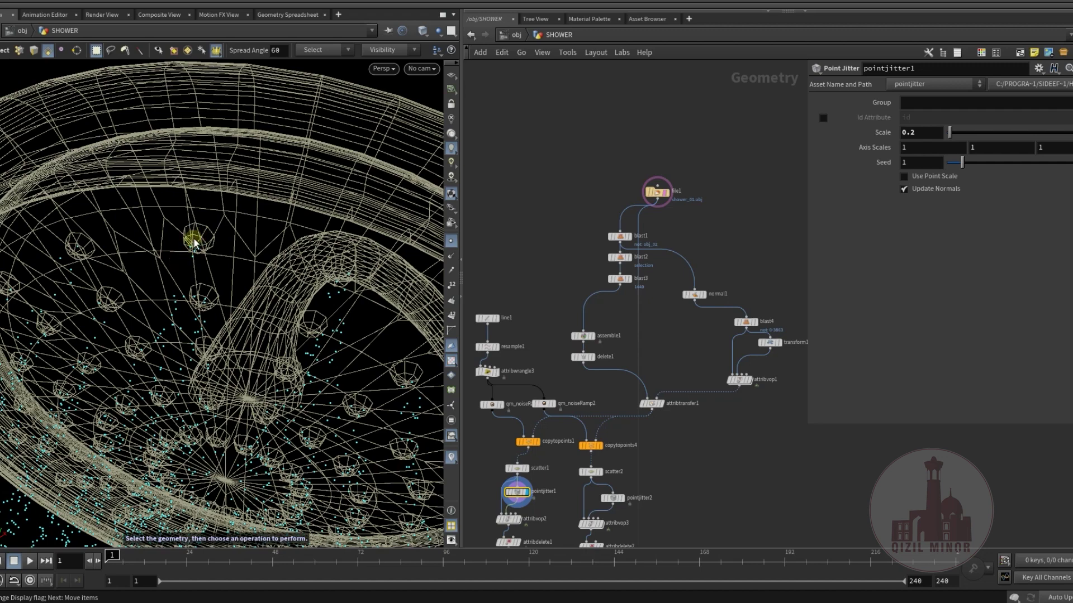
- Inspect the jittered streams along their length, from the shower head downward
{"action": "left_click_drag", "start_coordinate": [169, 312], "coordinate": [211, 355], "text": "alt"}
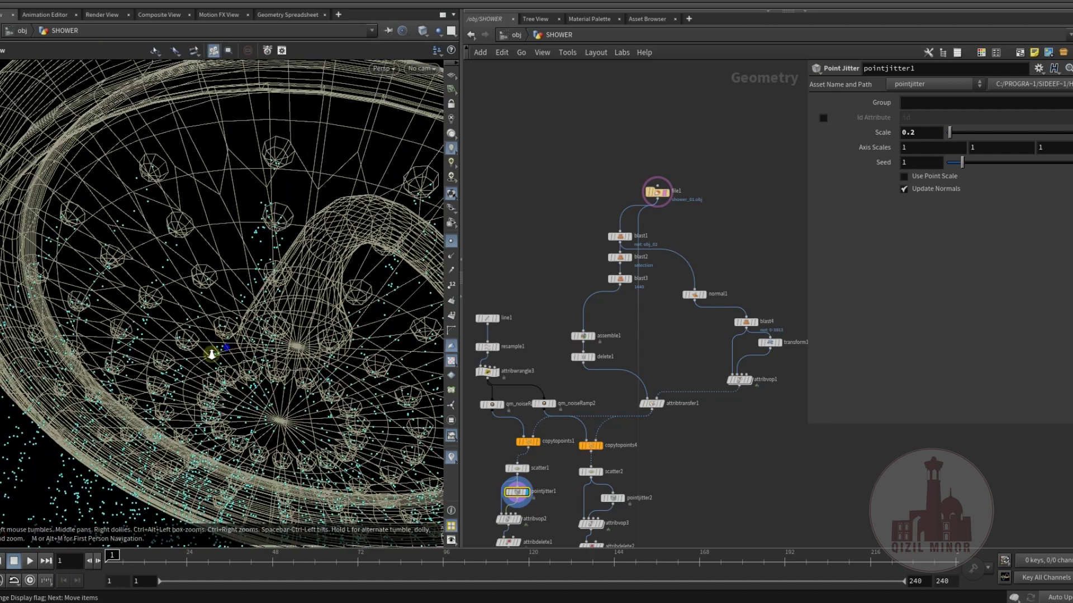
{"action": "right_click_drag", "start_coordinate": [211, 355], "coordinate": [160, 471], "text": "alt"}
{"action": "left_click_drag", "start_coordinate": [160, 471], "coordinate": [171, 367], "text": "alt"}
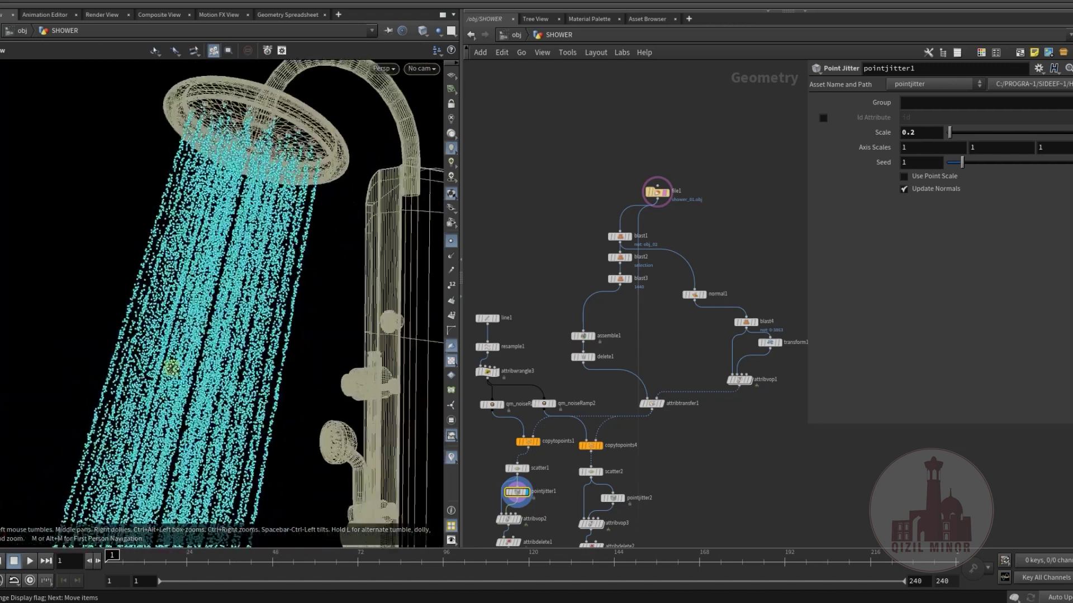
{"action": "middle_click_drag", "start_coordinate": [170, 367], "coordinate": [217, 197], "text": "alt"}
{"action": "middle_click_drag", "start_coordinate": [183, 272], "coordinate": [196, 239], "text": "alt"}
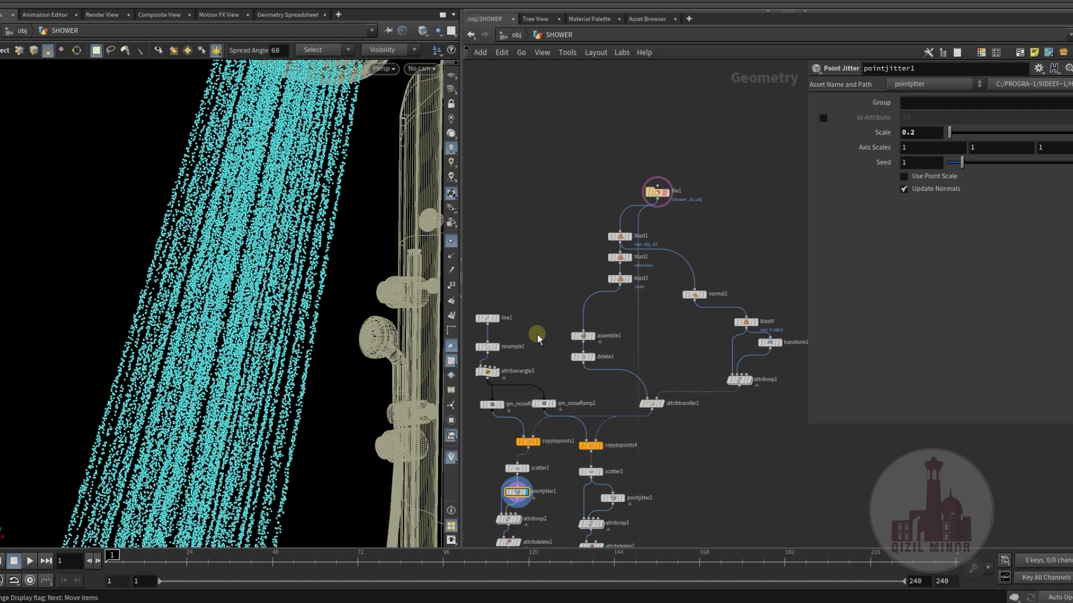
- Turn off the point markers, display attribdelete1 and bring up its parameters
{"action": "middle_click_drag", "start_coordinate": [537, 339], "coordinate": [569, 218]}
{"action": "scroll", "coordinate": [523, 347], "scroll_direction": "up", "scroll_amount": 3}
{"action": "middle_click_drag", "start_coordinate": [516, 322], "coordinate": [538, 280]}
{"action": "middle_click_drag", "start_coordinate": [279, 255], "coordinate": [266, 307], "text": "alt"}
{"action": "left_click", "coordinate": [452, 241]}
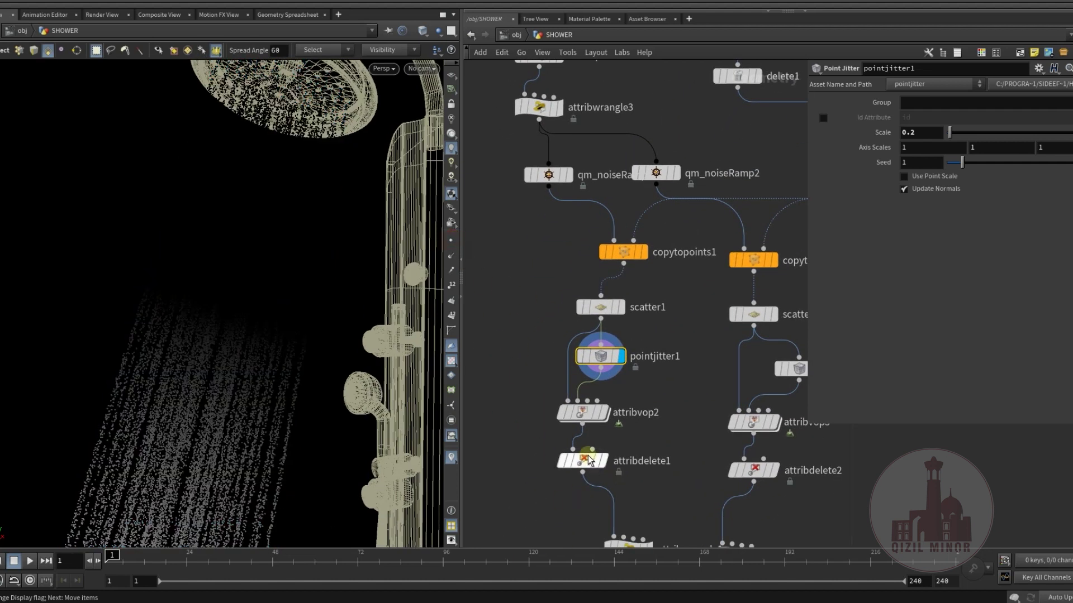
{"action": "left_click", "coordinate": [615, 439]}
{"action": "left_click", "coordinate": [585, 460]}
- Examine the attribdelete1 point streams from the nozzles down to their lower ends beside the shower model
{"action": "left_click_drag", "start_coordinate": [209, 285], "coordinate": [165, 297], "text": "alt"}
{"action": "right_click_drag", "start_coordinate": [166, 297], "coordinate": [390, 251]}
{"action": "left_click_drag", "start_coordinate": [257, 276], "coordinate": [116, 260]}
{"action": "left_click_drag", "start_coordinate": [302, 185], "coordinate": [240, 338]}
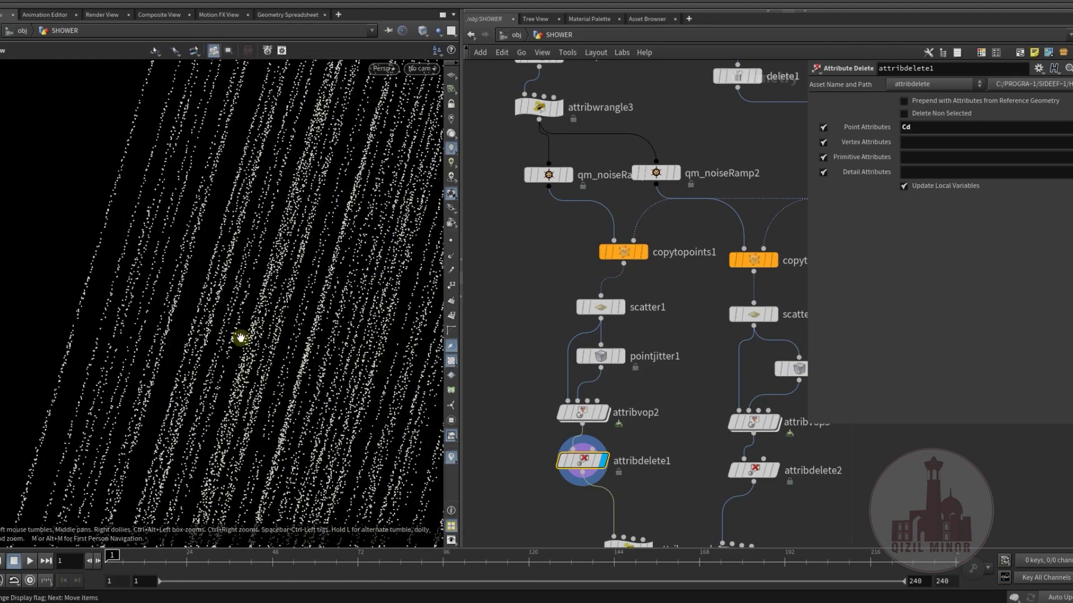
{"action": "middle_click_drag", "start_coordinate": [288, 151], "coordinate": [260, 211]}
{"action": "right_click_drag", "start_coordinate": [269, 207], "coordinate": [181, 246]}
{"action": "middle_click_drag", "start_coordinate": [227, 245], "coordinate": [203, 335]}
{"action": "right_click_drag", "start_coordinate": [341, 217], "coordinate": [237, 269]}
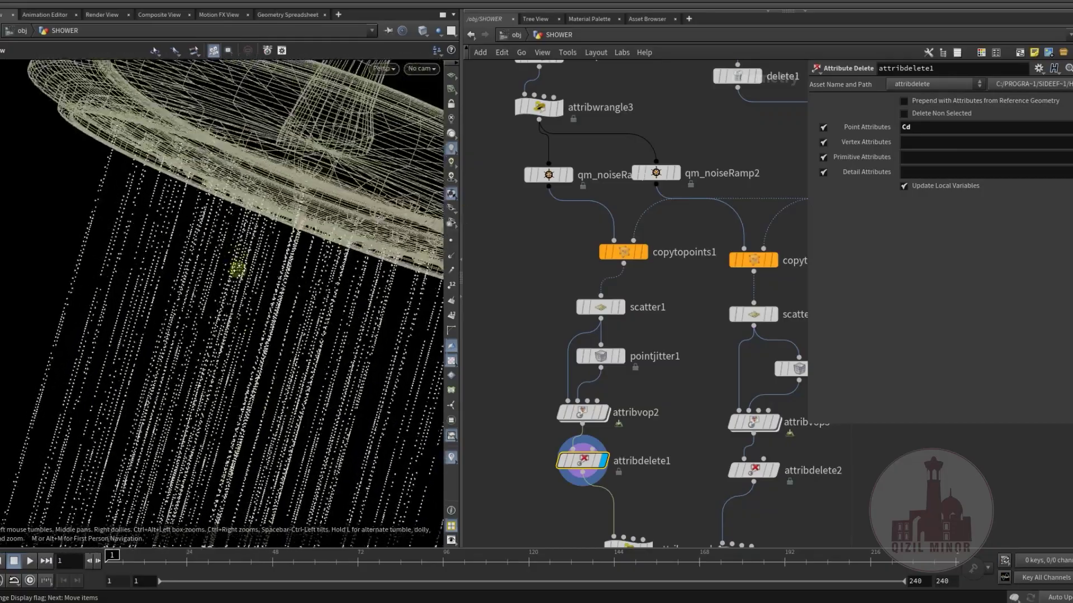
{"action": "left_click_drag", "start_coordinate": [237, 268], "coordinate": [183, 383]}
{"action": "right_click_drag", "start_coordinate": [182, 384], "coordinate": [88, 376]}
{"action": "middle_click_drag", "start_coordinate": [268, 447], "coordinate": [188, 162]}
{"action": "right_click_drag", "start_coordinate": [375, 313], "coordinate": [320, 356]}
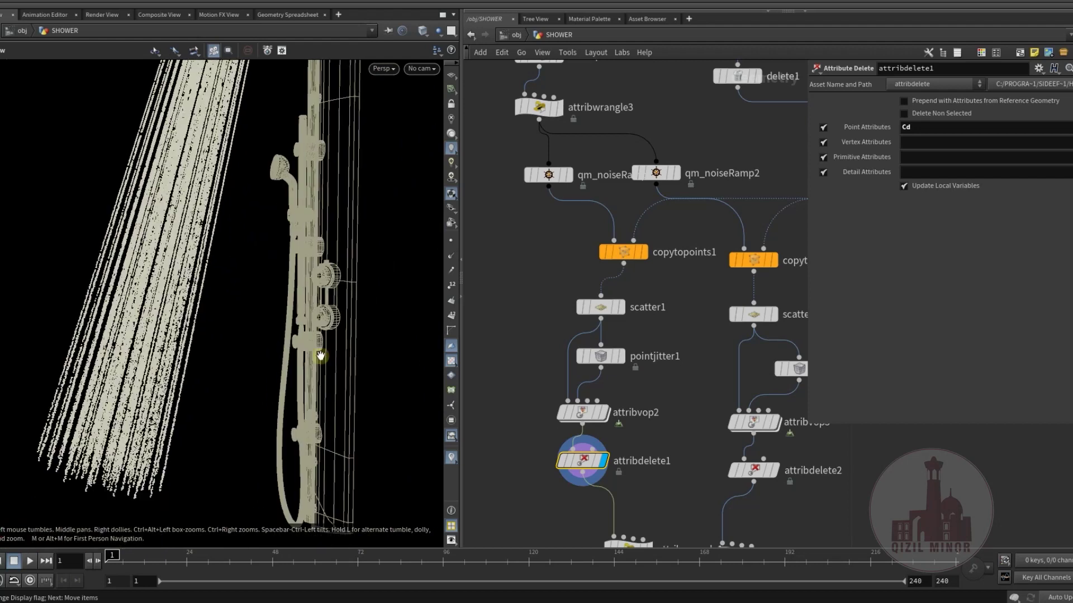
- Try a Mult of 0.131 on qm_noiseRamp1 while viewing the whole shower
{"action": "scroll", "coordinate": [520, 252], "scroll_direction": "up", "scroll_amount": 3}
{"action": "left_click", "coordinate": [550, 239]}
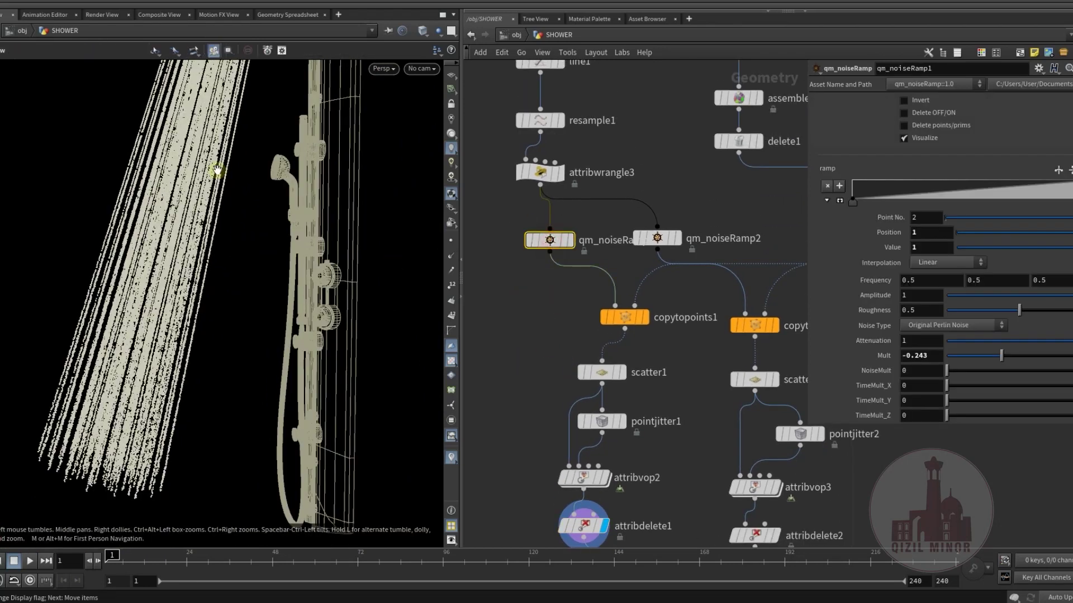
{"action": "right_click_drag", "start_coordinate": [217, 170], "coordinate": [184, 311]}
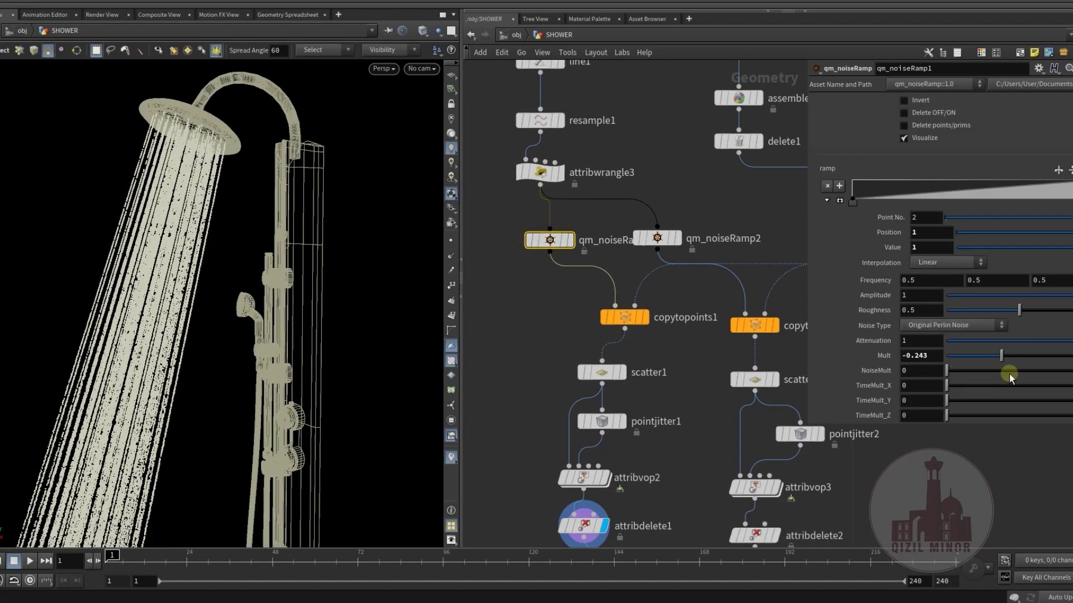
{"action": "mouse_move", "coordinate": [1041, 366]}
{"action": "left_mouse_down"}
{"action": "mouse_move", "coordinate": [1008, 368]}
{"action": "mouse_move", "coordinate": [1037, 364]}
{"action": "left_mouse_up"}
- Try a Scale of 0.97 on pointjitter1 and vary the Mult of qm_noiseRamp1 again
{"action": "left_click", "coordinate": [599, 423]}
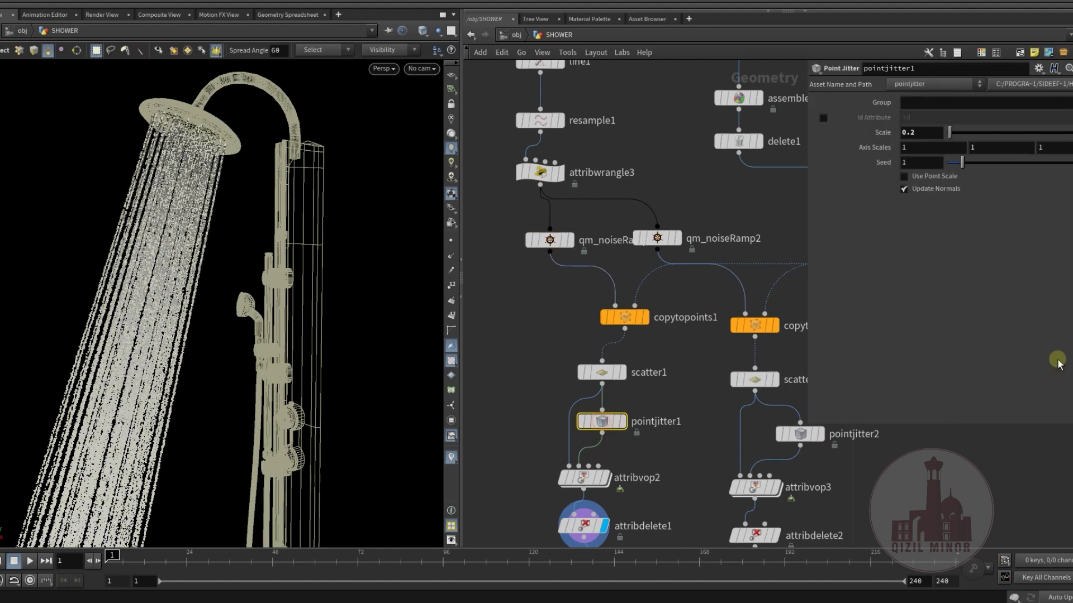
{"action": "left_click_drag", "start_coordinate": [959, 134], "coordinate": [962, 136]}
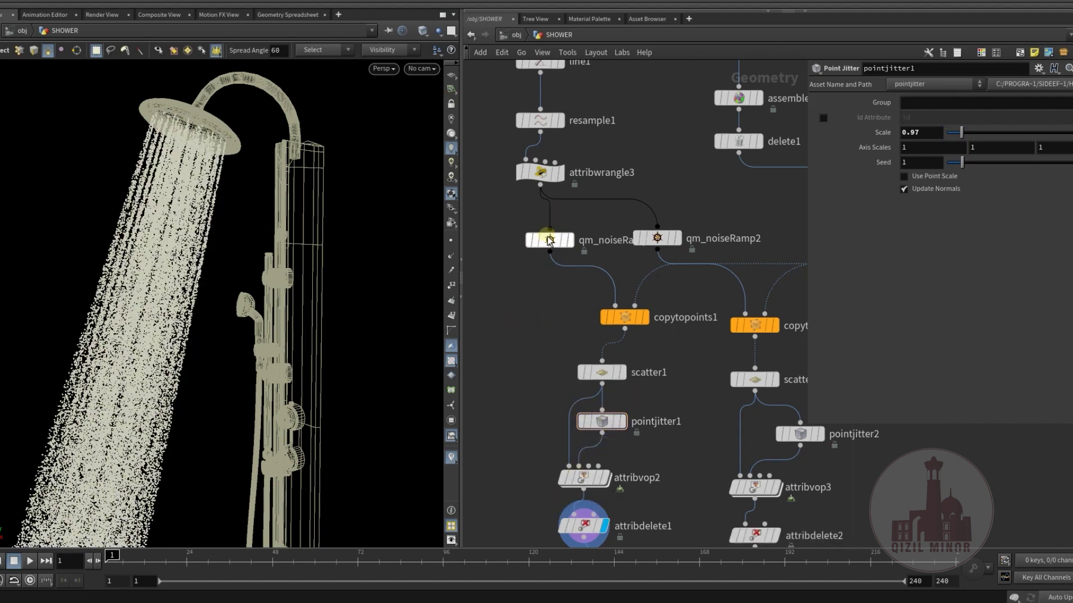
{"action": "left_click", "coordinate": [549, 241]}
{"action": "mouse_move", "coordinate": [1030, 355]}
{"action": "left_mouse_down"}
{"action": "mouse_move", "coordinate": [986, 363]}
{"action": "mouse_move", "coordinate": [1014, 369]}
{"action": "mouse_move", "coordinate": [997, 370]}
{"action": "left_mouse_up"}
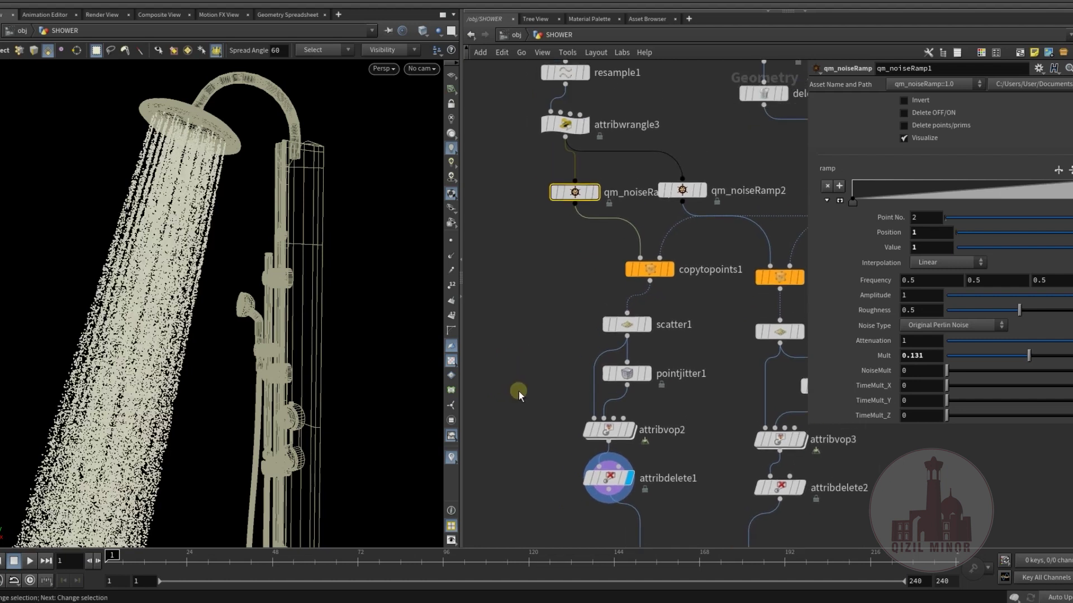
- Undo the latest qm_noiseRamp1 Mult adjustment and the pointjitter1 Scale change
{"action": "key", "text": "ctrl+z"}
{"action": "key", "text": "ctrl+z"}
{"action": "key", "text": "ctrl+z"}
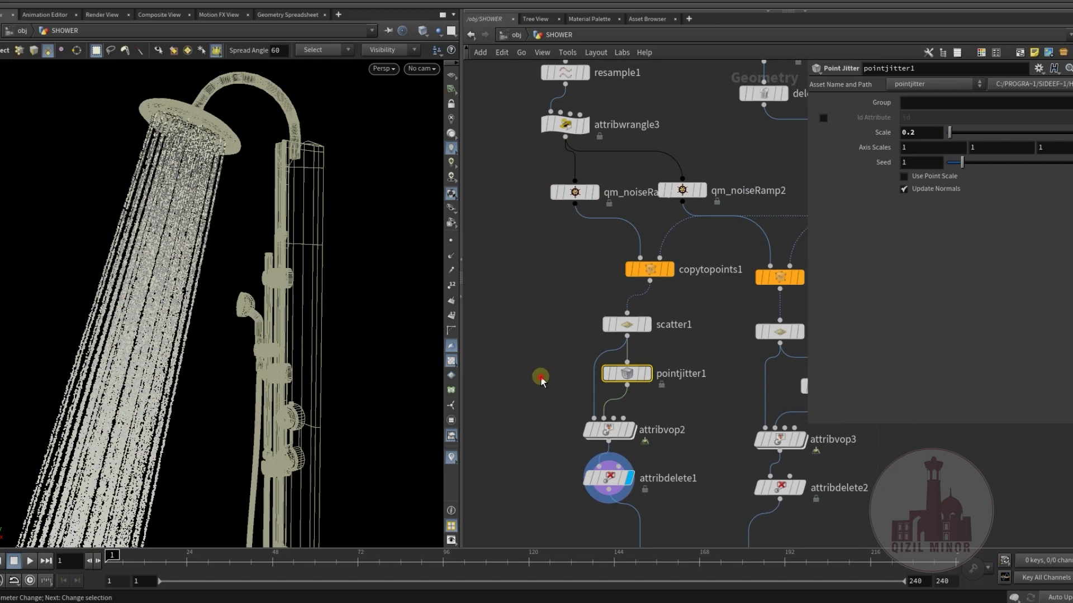
{"action": "left_click", "coordinate": [540, 379]}
- Undo the remaining Mult change on qm_noiseRamp1 and check the streams near the head and at their lower ends
{"action": "middle_click_drag", "start_coordinate": [539, 390], "coordinate": [537, 407]}
{"action": "middle_click_drag", "start_coordinate": [155, 260], "coordinate": [144, 347], "text": "alt"}
{"action": "right_click_drag", "start_coordinate": [144, 347], "coordinate": [331, 233], "text": "alt"}
{"action": "key", "text": "ctrl+z"}
{"action": "key", "text": "ctrl+z"}
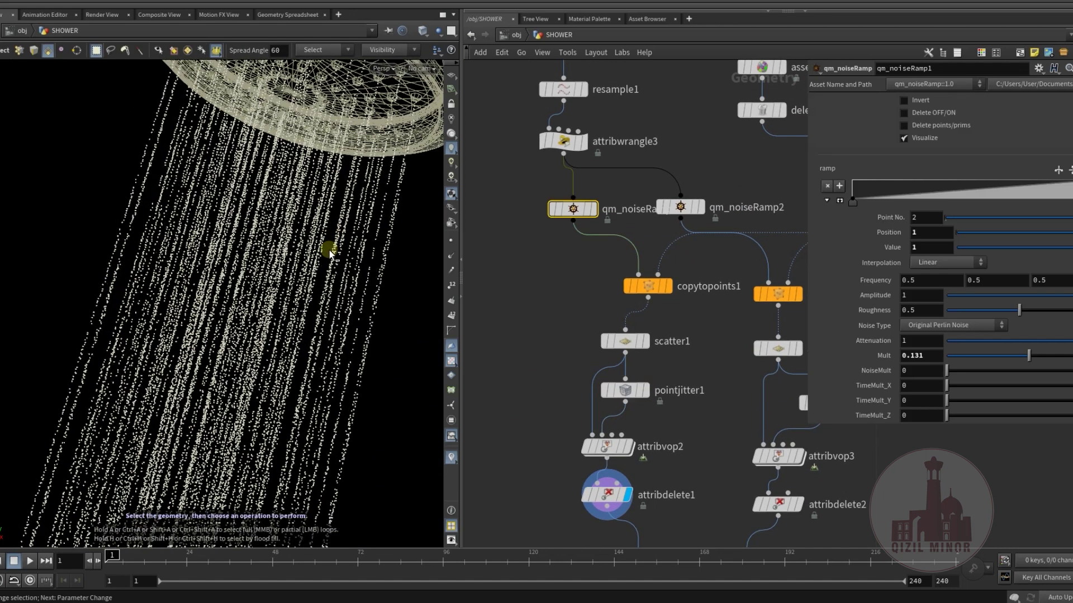
{"action": "key", "text": "ctrl+z"}
{"action": "right_click_drag", "start_coordinate": [259, 340], "coordinate": [7, 444], "text": "alt"}
{"action": "middle_click_drag", "start_coordinate": [195, 462], "coordinate": [156, 427], "text": "alt"}
{"action": "right_click_drag", "start_coordinate": [156, 427], "coordinate": [389, 353], "text": "alt"}
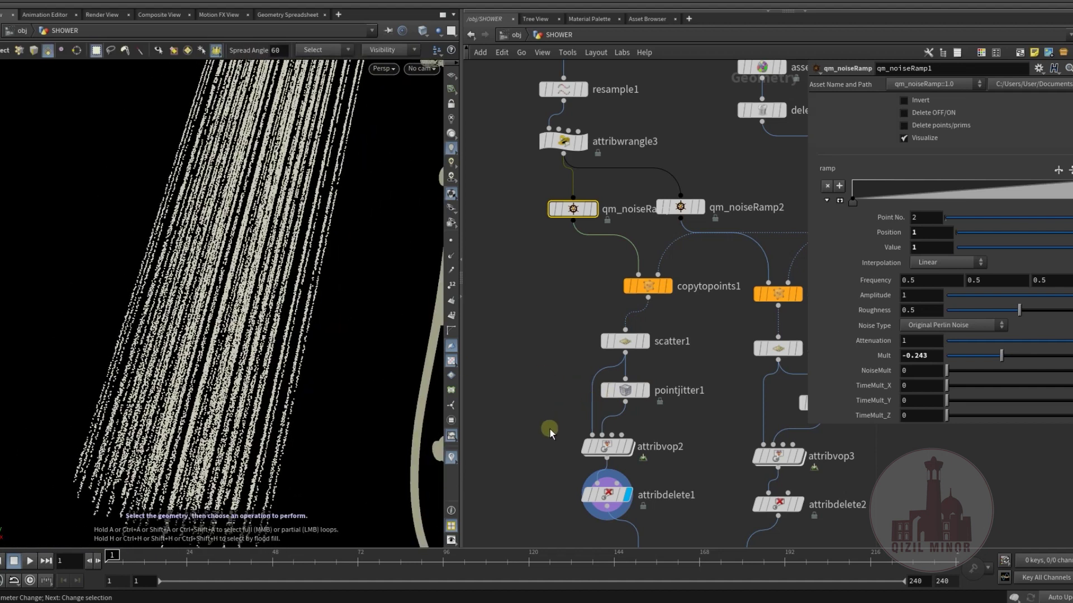
- Display attribwrangle1, place it directly beneath attribdelete1, and review its pscale expression and parameters
{"action": "middle_click_drag", "start_coordinate": [548, 430], "coordinate": [523, 239]}
{"action": "middle_click_drag", "start_coordinate": [544, 403], "coordinate": [542, 320]}
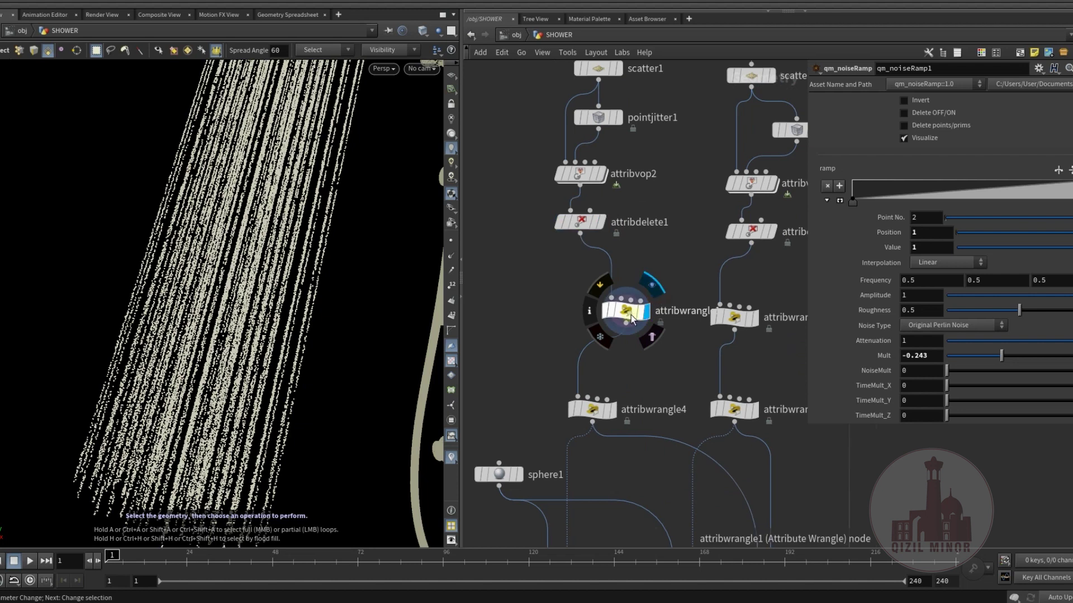
{"action": "left_click_drag", "start_coordinate": [626, 311], "coordinate": [593, 286]}
{"action": "scroll", "coordinate": [515, 346], "scroll_direction": "up", "scroll_amount": 2}
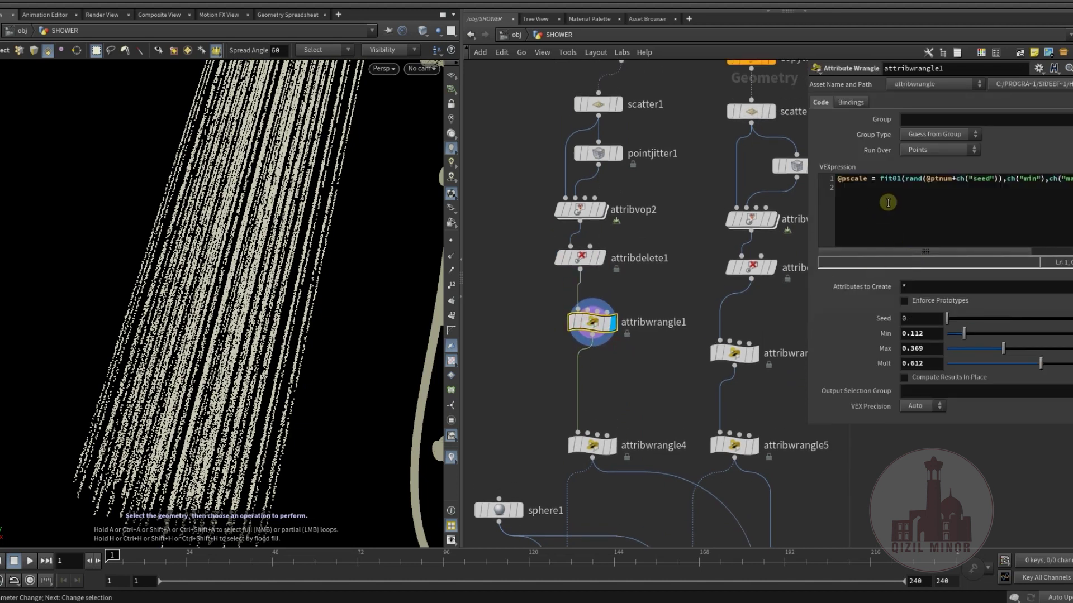
{"action": "mouse_move", "coordinate": [259, 242]}
{"action": "left_mouse_down", "text": "alt"}
{"action": "mouse_move", "coordinate": [258, 273]}
{"action": "mouse_move", "coordinate": [265, 258]}
{"action": "left_mouse_up", "text": "alt"}
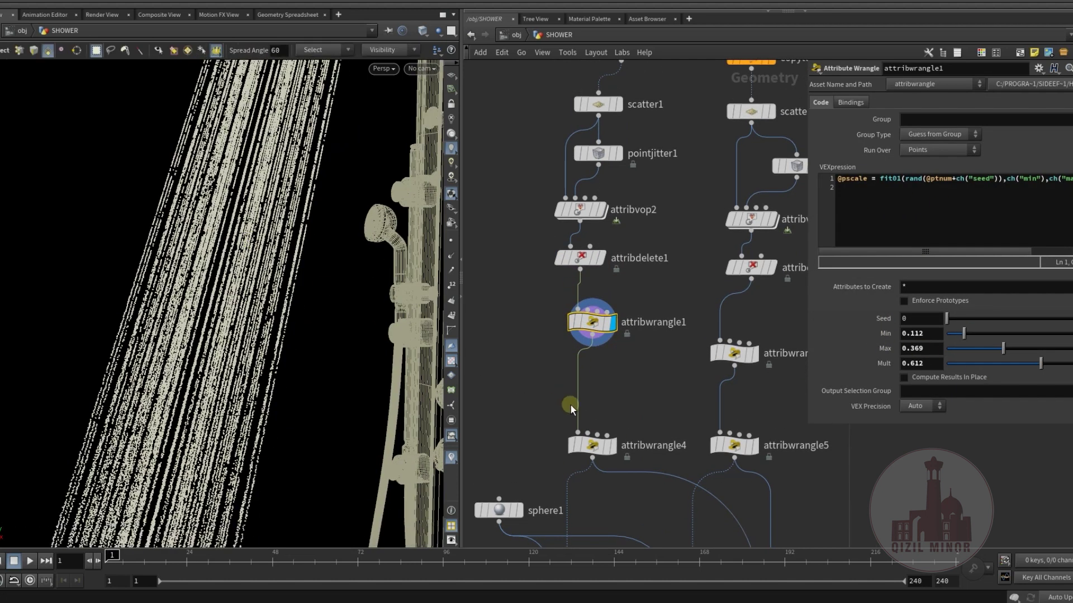
- Move attribwrangle4 directly beneath attribwrangle1 and review its velocity expression against the streams and shower model
{"action": "left_click_drag", "start_coordinate": [592, 445], "coordinate": [598, 379]}
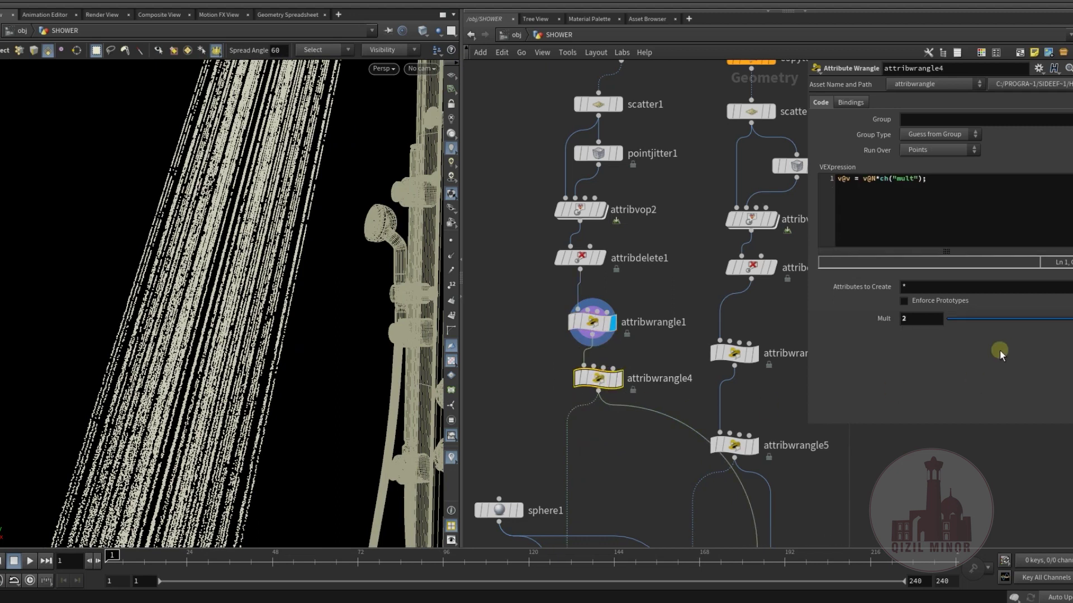
{"action": "left_click_drag", "start_coordinate": [144, 307], "coordinate": [180, 305], "text": "alt"}
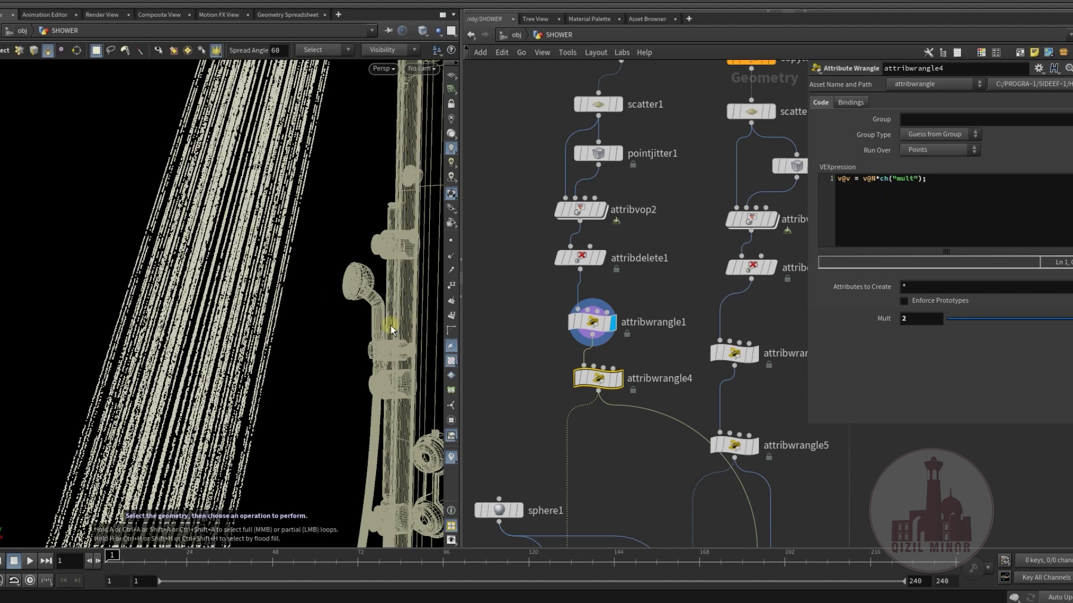
{"action": "middle_click_drag", "start_coordinate": [177, 216], "coordinate": [127, 392], "text": "alt"}
{"action": "left_click_drag", "start_coordinate": [174, 309], "coordinate": [159, 309], "text": "alt"}
{"action": "middle_click_drag", "start_coordinate": [160, 309], "coordinate": [186, 282], "text": "alt"}
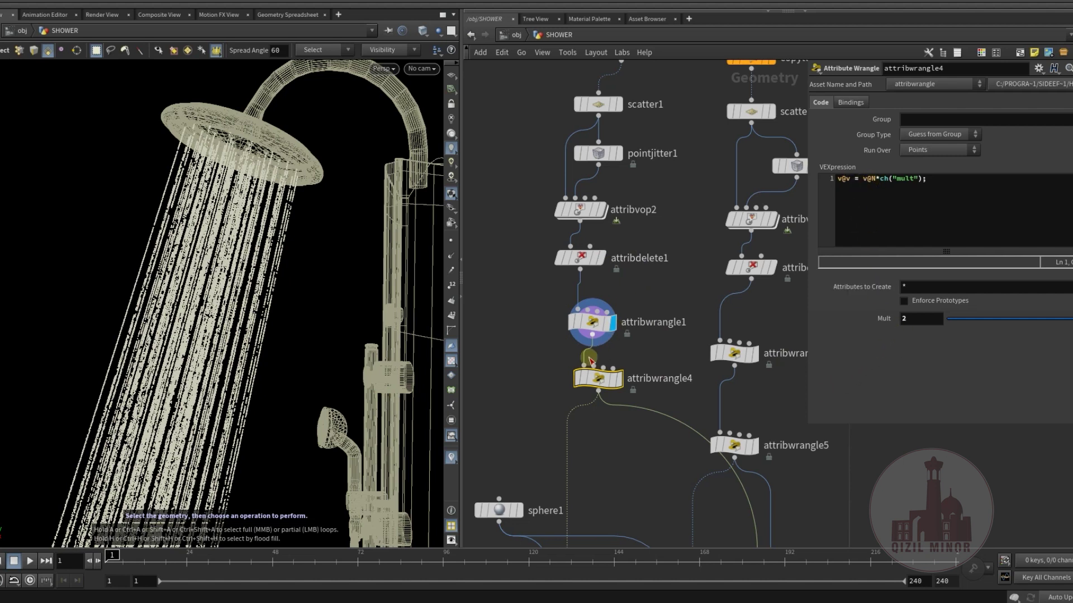
- Display attribwrangle4 and inspect its point streams below the shower head
{"action": "left_click", "coordinate": [617, 380]}
{"action": "middle_click_drag", "start_coordinate": [782, 414], "coordinate": [765, 371]}
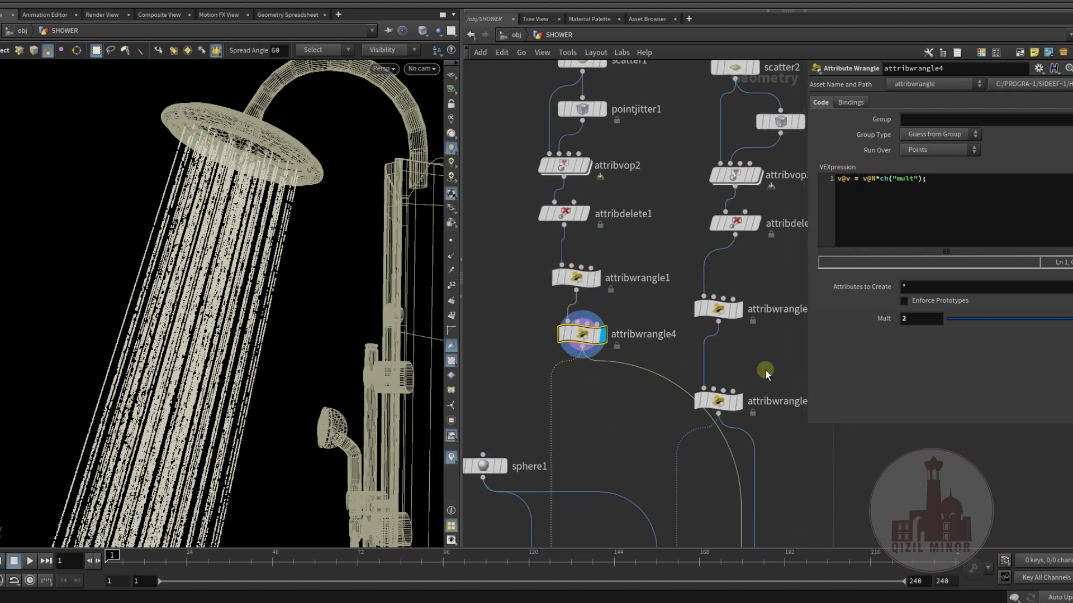
{"action": "middle_click_drag", "start_coordinate": [192, 313], "coordinate": [206, 285], "text": "alt"}
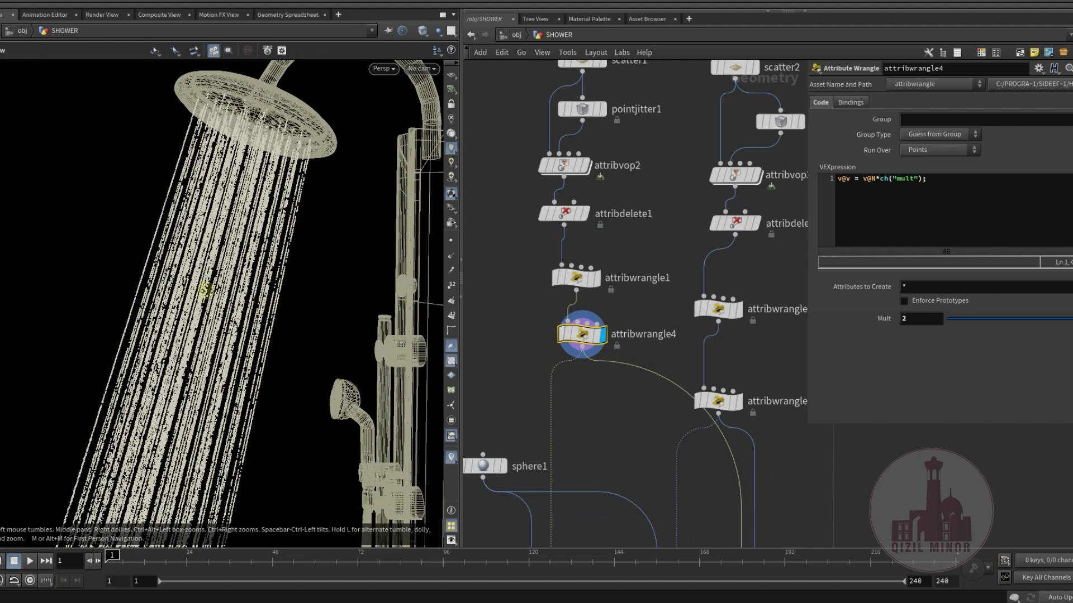
{"action": "left_click_drag", "start_coordinate": [205, 285], "coordinate": [175, 344], "text": "alt"}
- Display copytopoints2, bring up its parameters, and inspect the spheres copied along the streams up close
{"action": "middle_click_drag", "start_coordinate": [555, 440], "coordinate": [645, 245]}
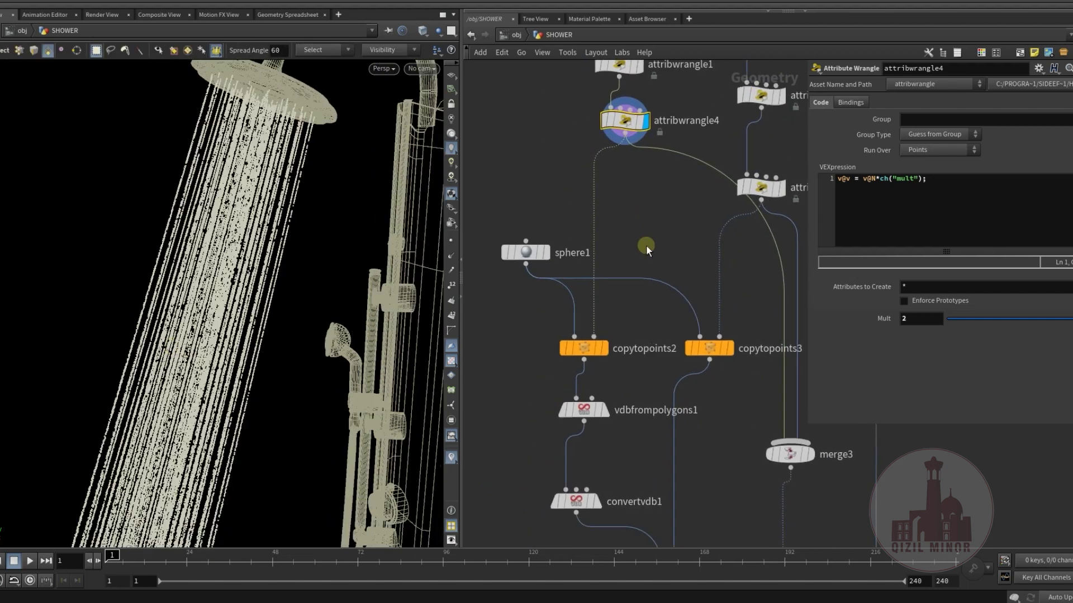
{"action": "left_click", "coordinate": [608, 347]}
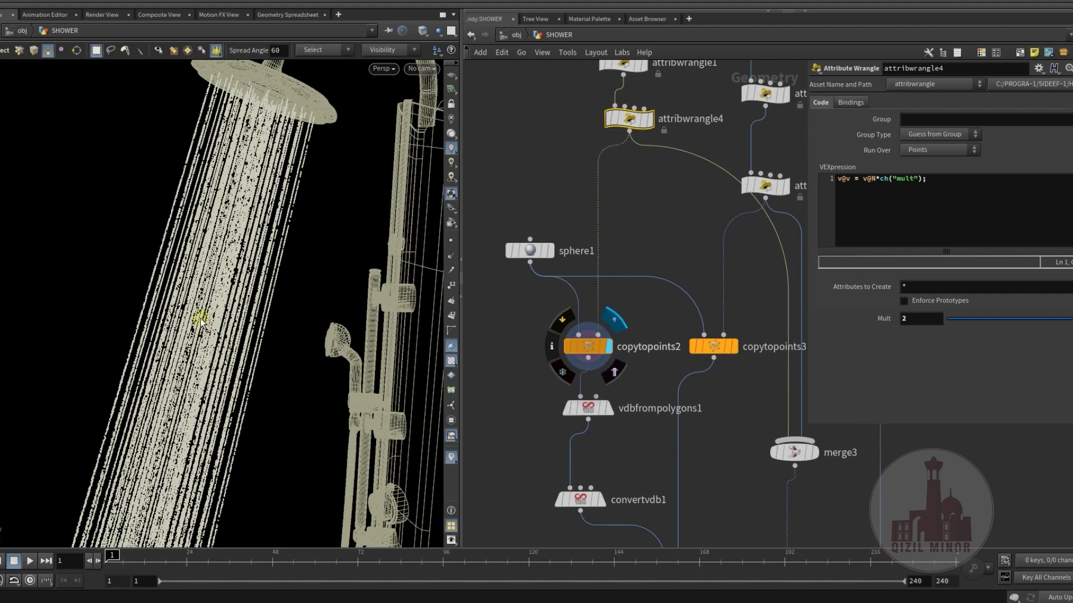
{"action": "left_click_drag", "start_coordinate": [196, 329], "coordinate": [175, 333], "text": "alt"}
{"action": "scroll", "coordinate": [242, 304], "scroll_direction": "up", "scroll_amount": 8}
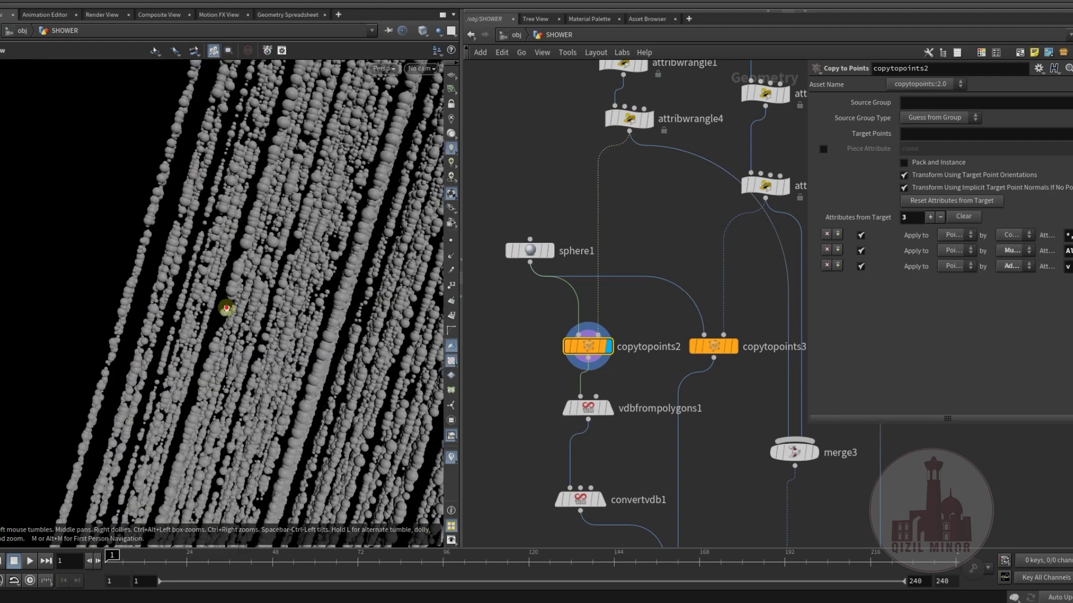
{"action": "left_click_drag", "start_coordinate": [226, 309], "coordinate": [223, 257], "text": "alt"}
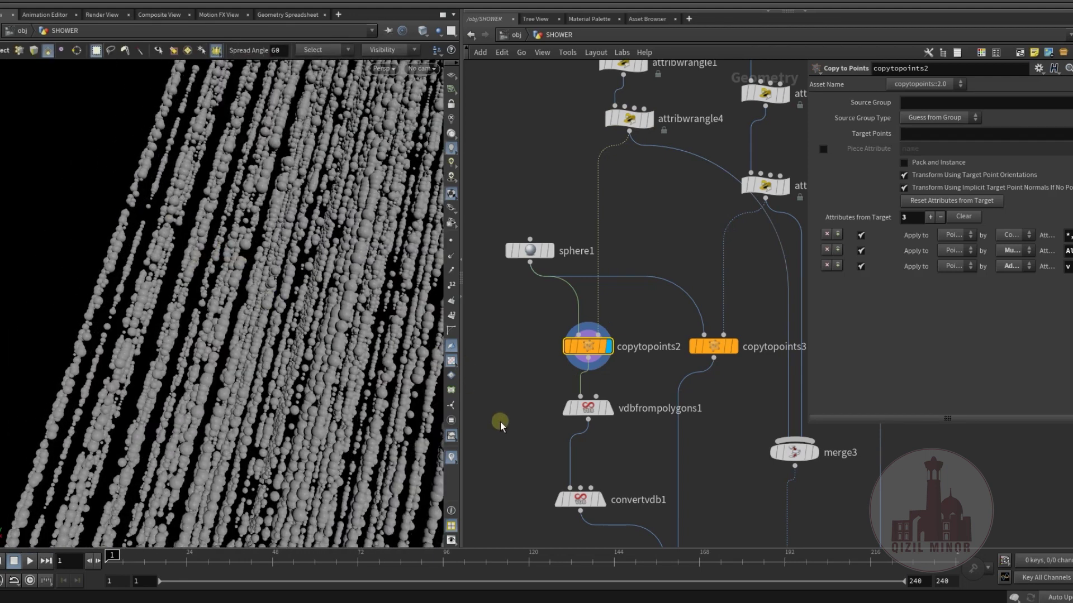
- Display convertvdb1, bring up its parameters, and examine the polygon water surface from several angles
{"action": "middle_click_drag", "start_coordinate": [631, 506], "coordinate": [642, 428]}
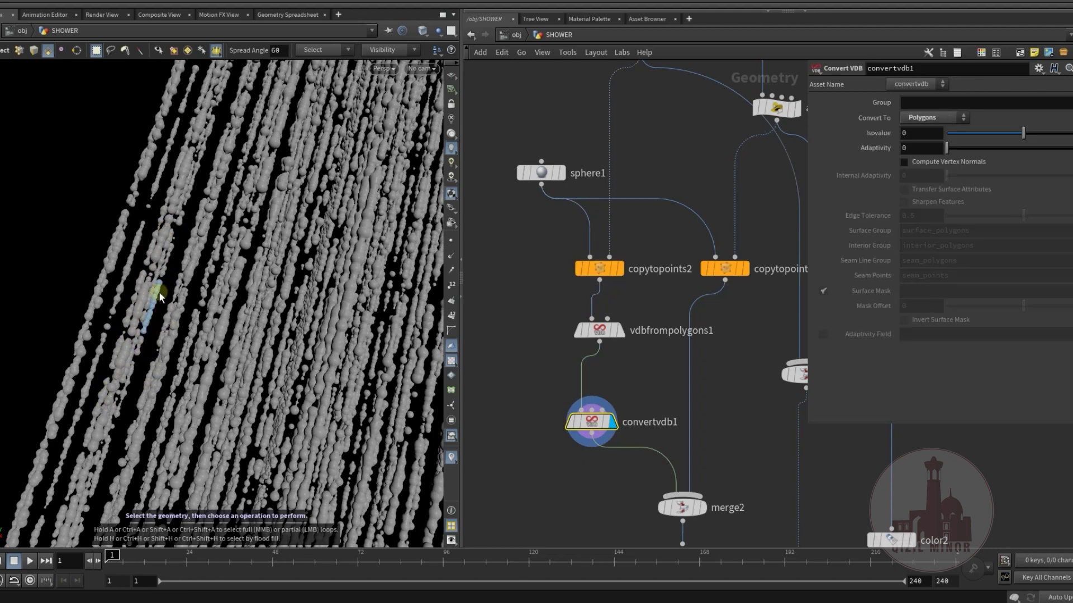
{"action": "left_click_drag", "start_coordinate": [159, 292], "coordinate": [156, 331], "text": "alt"}
{"action": "right_click_drag", "start_coordinate": [141, 328], "coordinate": [196, 319], "text": "alt"}
{"action": "mouse_move", "coordinate": [196, 319]}
{"action": "left_mouse_down", "text": "alt"}
{"action": "mouse_move", "coordinate": [160, 307]}
{"action": "mouse_move", "coordinate": [147, 314]}
{"action": "mouse_move", "coordinate": [206, 311]}
{"action": "mouse_move", "coordinate": [201, 323]}
{"action": "mouse_move", "coordinate": [252, 307]}
{"action": "mouse_move", "coordinate": [221, 319]}
{"action": "mouse_move", "coordinate": [228, 297]}
{"action": "mouse_move", "coordinate": [206, 335]}
{"action": "left_mouse_up", "text": "alt"}
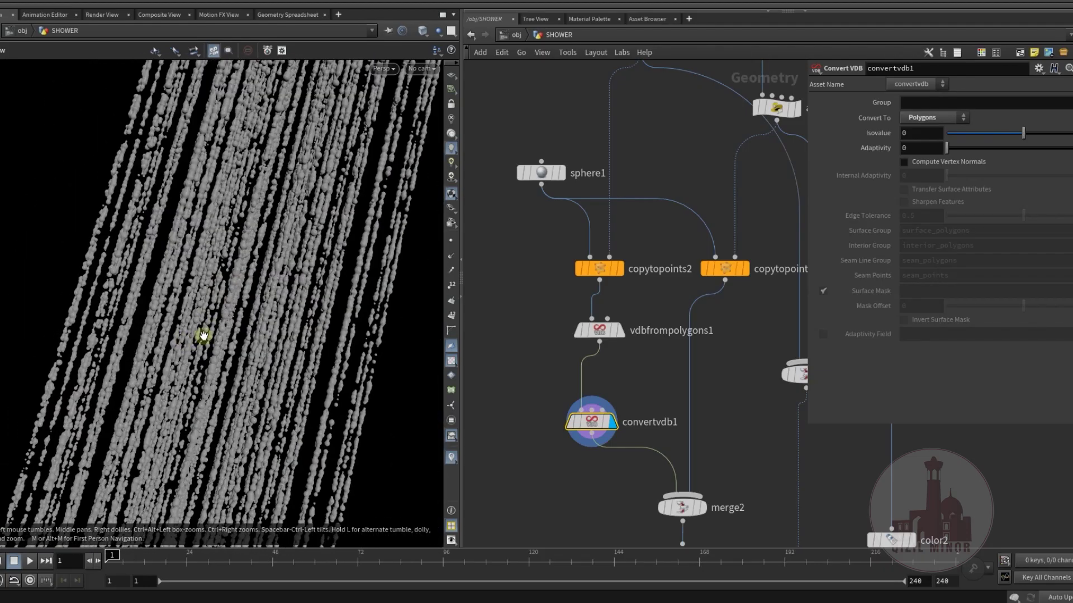
{"action": "right_click_drag", "start_coordinate": [206, 335], "coordinate": [268, 349], "text": "alt"}
{"action": "mouse_move", "coordinate": [268, 350]}
{"action": "left_mouse_down", "text": "alt"}
{"action": "mouse_move", "coordinate": [254, 338]}
{"action": "mouse_move", "coordinate": [155, 336]}
{"action": "mouse_move", "coordinate": [184, 360]}
{"action": "mouse_move", "coordinate": [254, 363]}
{"action": "left_mouse_up", "text": "alt"}
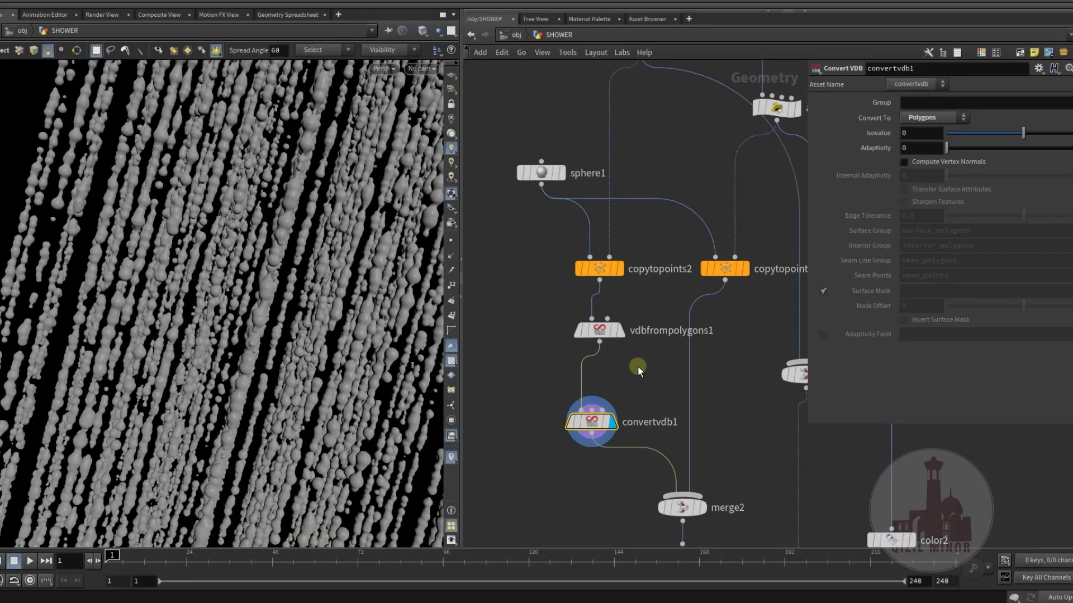
- Display copytopoints3, bring up its parameters, and inspect its small spheres alongside the upstream pointjitter2 and attribwrangle nodes
{"action": "middle_click_drag", "start_coordinate": [612, 381], "coordinate": [505, 463]}
{"action": "scroll", "coordinate": [505, 461], "scroll_direction": "down", "scroll_amount": 2}
{"action": "scroll", "coordinate": [594, 395], "scroll_direction": "up", "scroll_amount": 4}
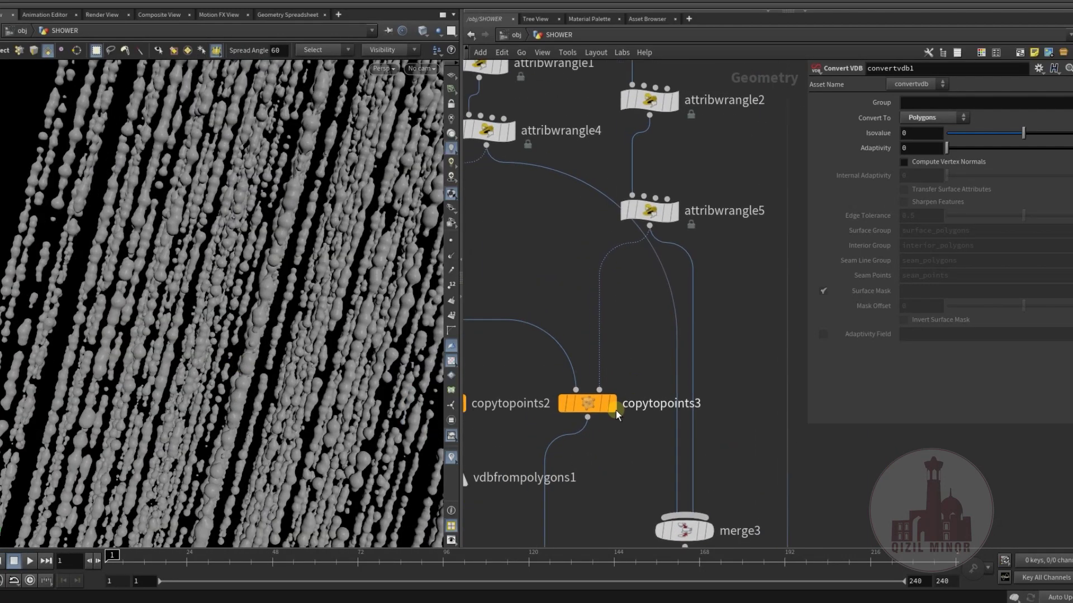
{"action": "mouse_move", "coordinate": [594, 410]}
{"action": "left_click", "coordinate": [639, 343]}
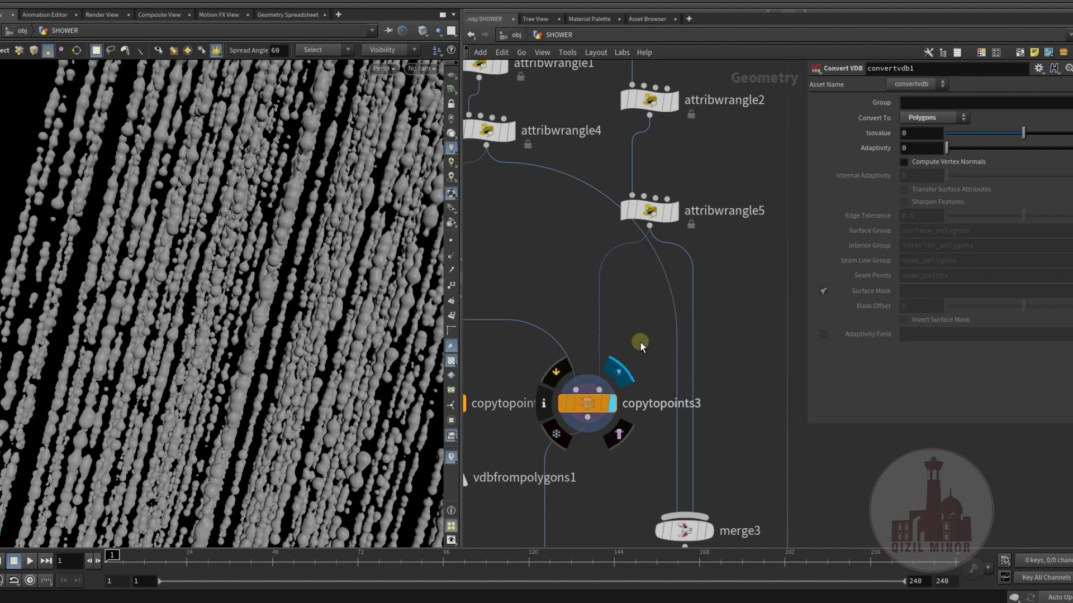
{"action": "middle_click_drag", "start_coordinate": [637, 313], "coordinate": [653, 355]}
{"action": "left_click_drag", "start_coordinate": [287, 352], "coordinate": [196, 312], "text": "alt"}
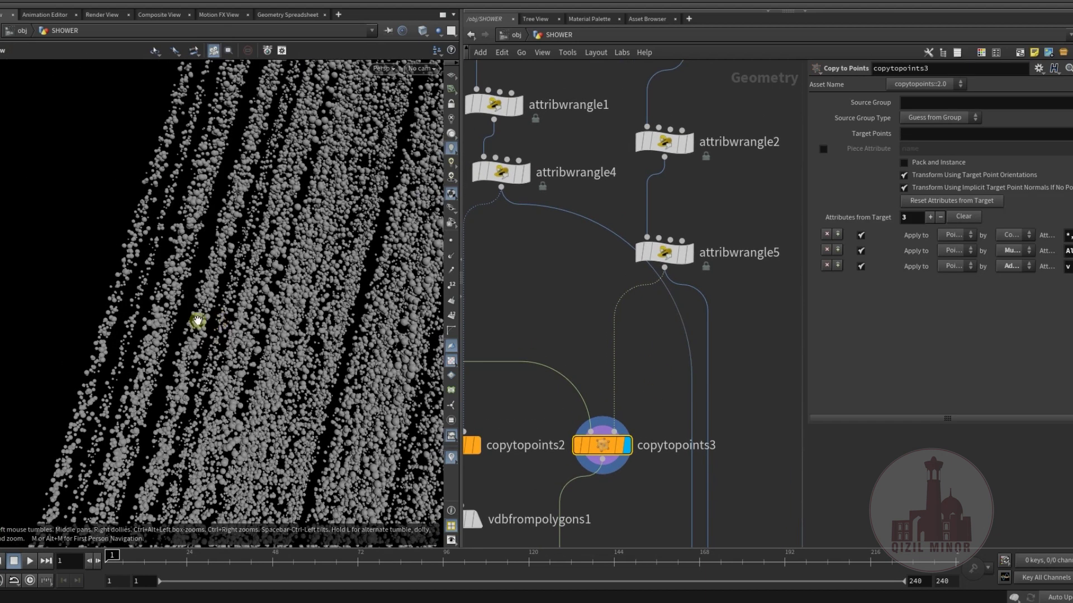
{"action": "left_click_drag", "start_coordinate": [175, 275], "coordinate": [239, 412]}
{"action": "middle_click_drag", "start_coordinate": [574, 277], "coordinate": [545, 418]}
{"action": "middle_click_drag", "start_coordinate": [589, 208], "coordinate": [576, 278]}
{"action": "left_click_drag", "start_coordinate": [260, 244], "coordinate": [234, 220]}
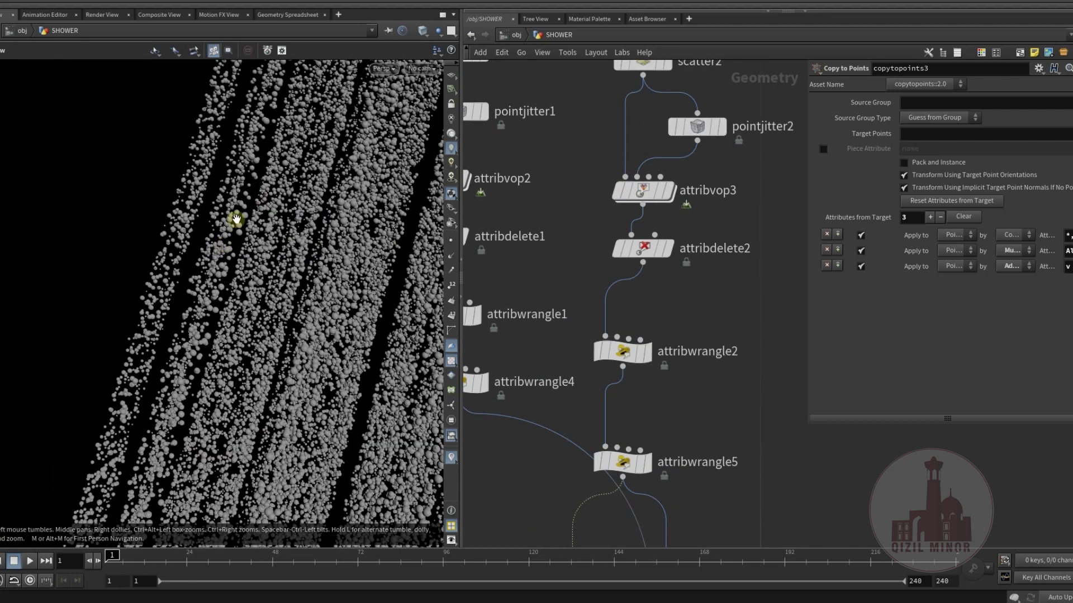
{"action": "left_click_drag", "start_coordinate": [247, 280], "coordinate": [244, 389]}
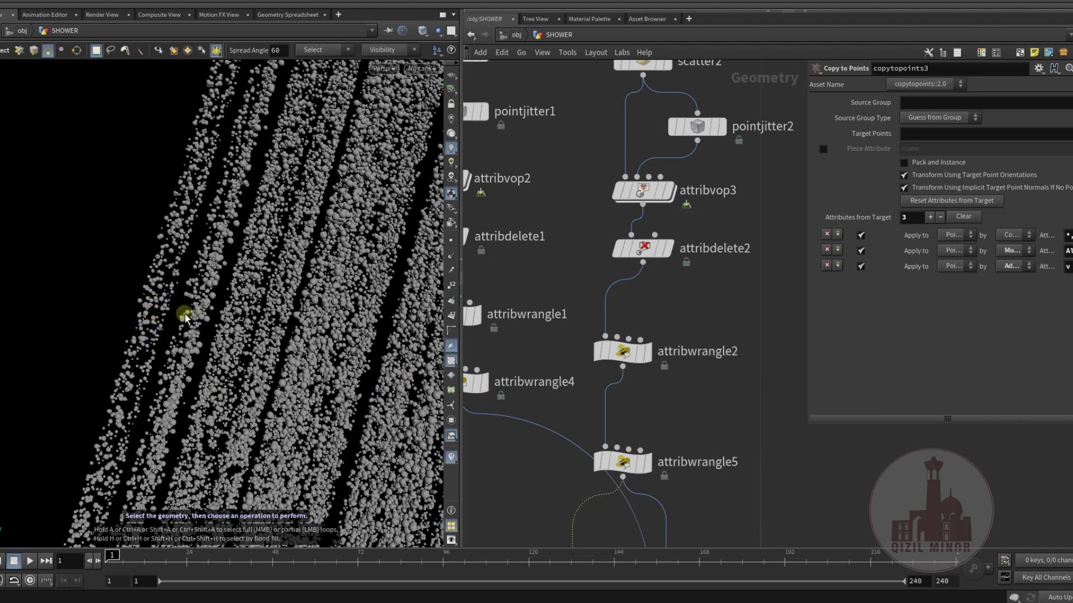
{"action": "left_click_drag", "start_coordinate": [158, 326], "coordinate": [184, 347]}
- Display merge2, bring up its inputs, and examine the combined VDB surface and small spheres both up close and from farther away
{"action": "middle_click_drag", "start_coordinate": [525, 449], "coordinate": [568, 307]}
{"action": "scroll", "coordinate": [579, 321], "scroll_direction": "down", "scroll_amount": 1}
{"action": "middle_click_drag", "start_coordinate": [594, 371], "coordinate": [663, 256]}
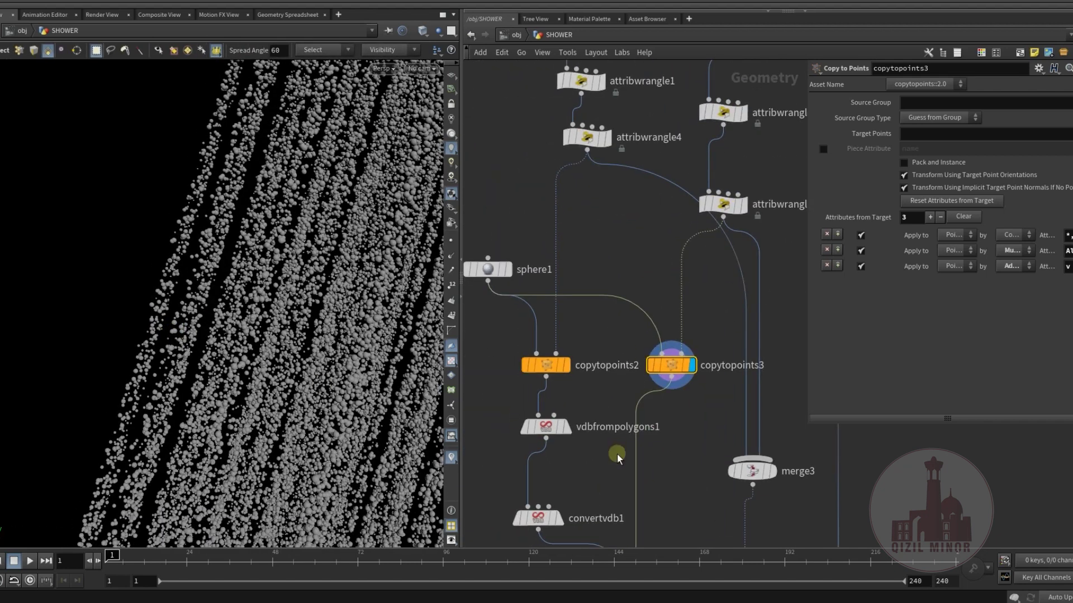
{"action": "middle_click_drag", "start_coordinate": [604, 504], "coordinate": [608, 303]}
{"action": "mouse_move", "coordinate": [659, 385]}
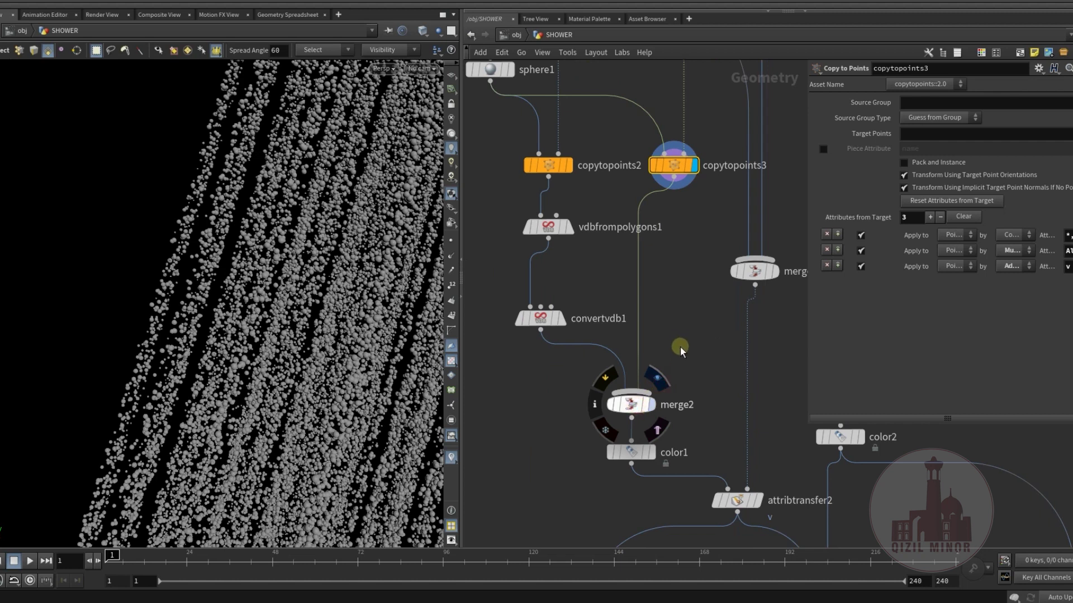
{"action": "key", "text": "r"}
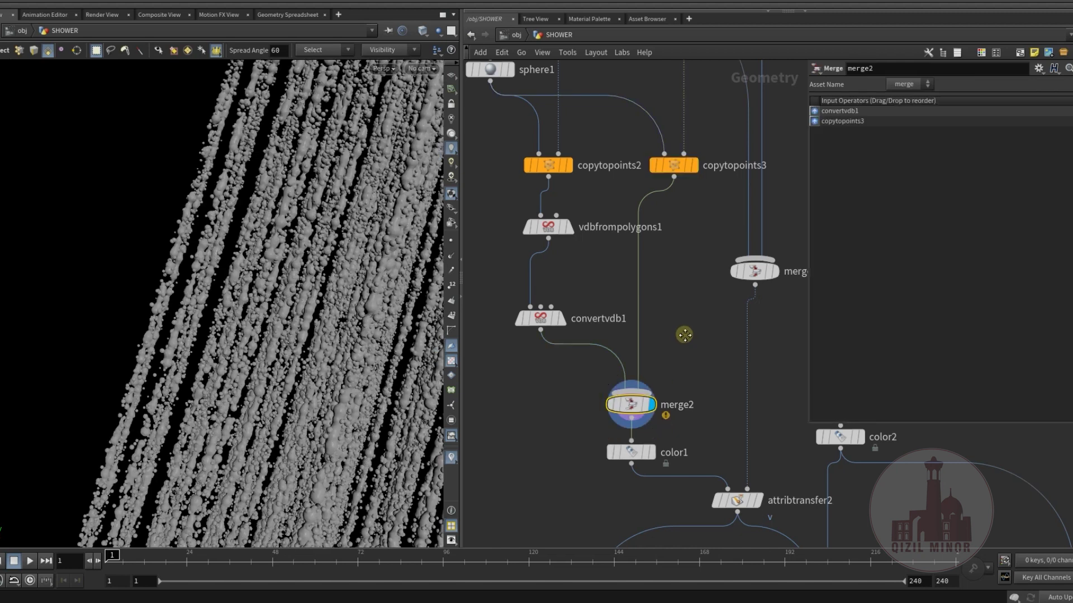
{"action": "middle_click_drag", "start_coordinate": [685, 334], "coordinate": [686, 348]}
{"action": "left_click_drag", "start_coordinate": [107, 342], "coordinate": [100, 339], "text": "alt"}
{"action": "right_click_drag", "start_coordinate": [99, 340], "coordinate": [237, 337], "text": "alt"}
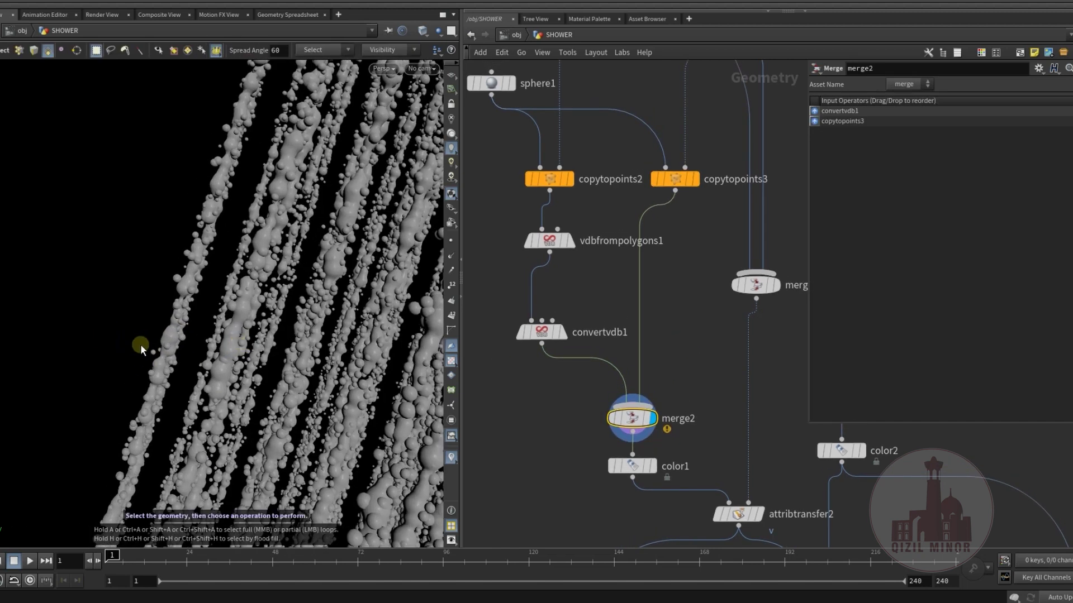
{"action": "left_click_drag", "start_coordinate": [309, 322], "coordinate": [221, 294], "text": "alt"}
{"action": "right_click_drag", "start_coordinate": [221, 294], "coordinate": [252, 349], "text": "alt"}
{"action": "scroll", "coordinate": [246, 346], "scroll_direction": "up", "scroll_amount": 5}
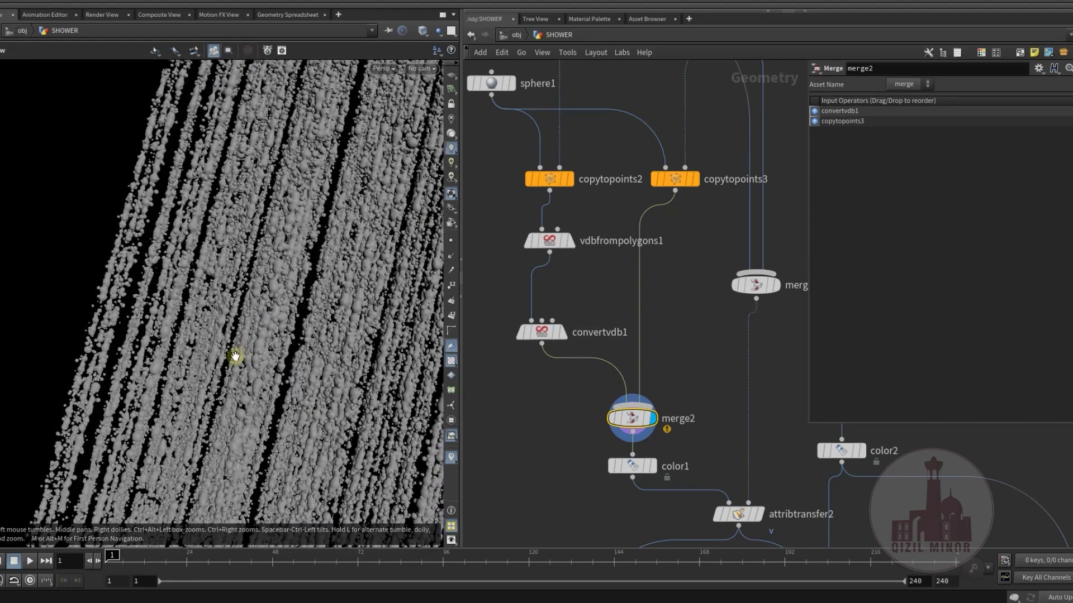
{"action": "key", "text": "s"}
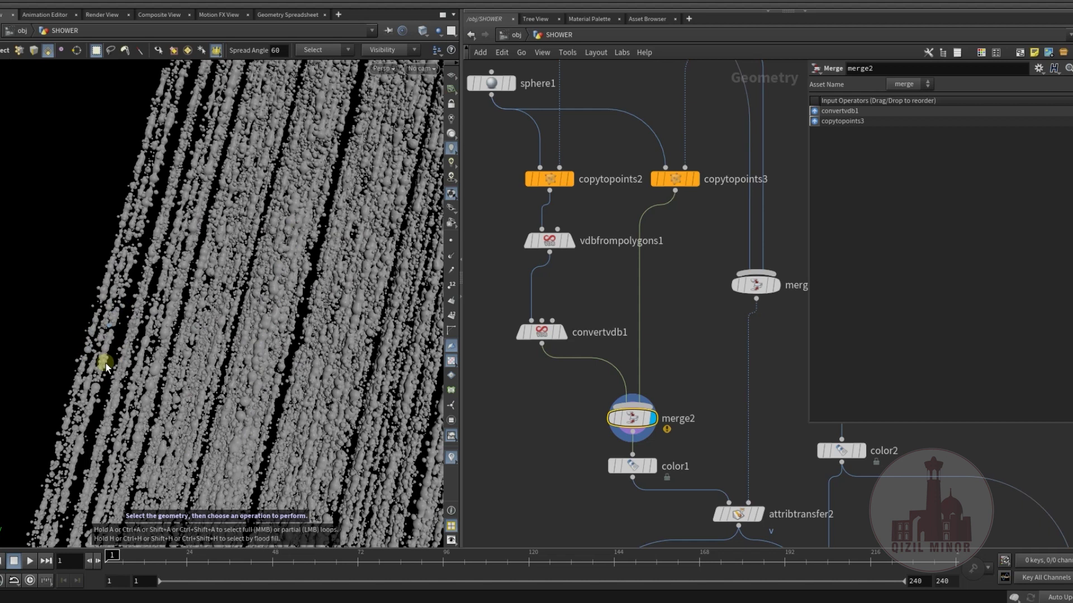
- Display attribtransfer2 below color1 and bring up its attribute transfer parameters
{"action": "middle_click_drag", "start_coordinate": [571, 450], "coordinate": [511, 349]}
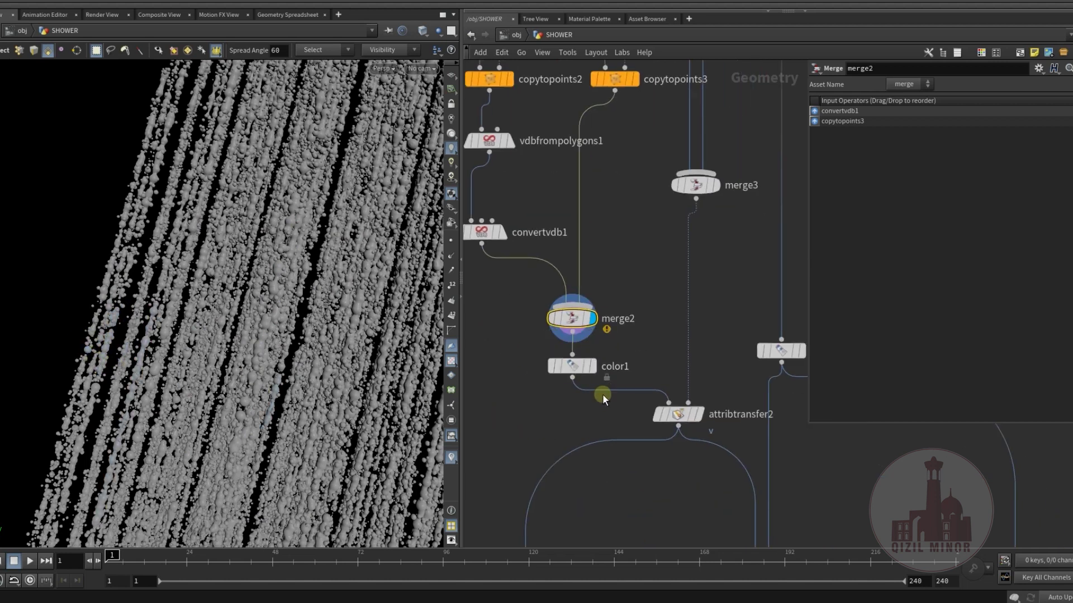
{"action": "middle_click_drag", "start_coordinate": [602, 394], "coordinate": [538, 355]}
{"action": "mouse_move", "coordinate": [639, 359]}
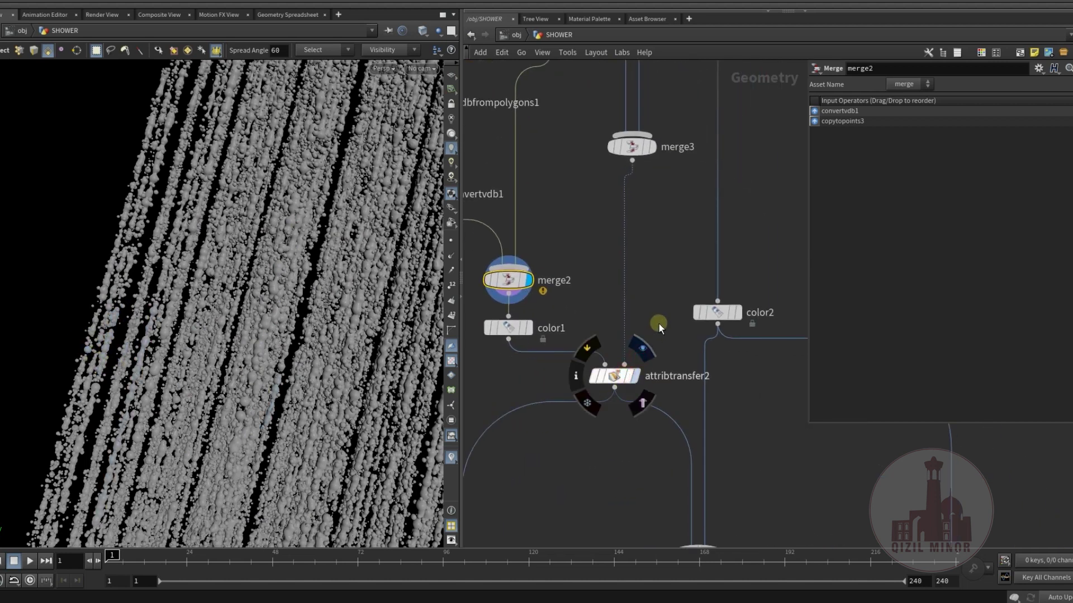
{"action": "key", "text": "r"}
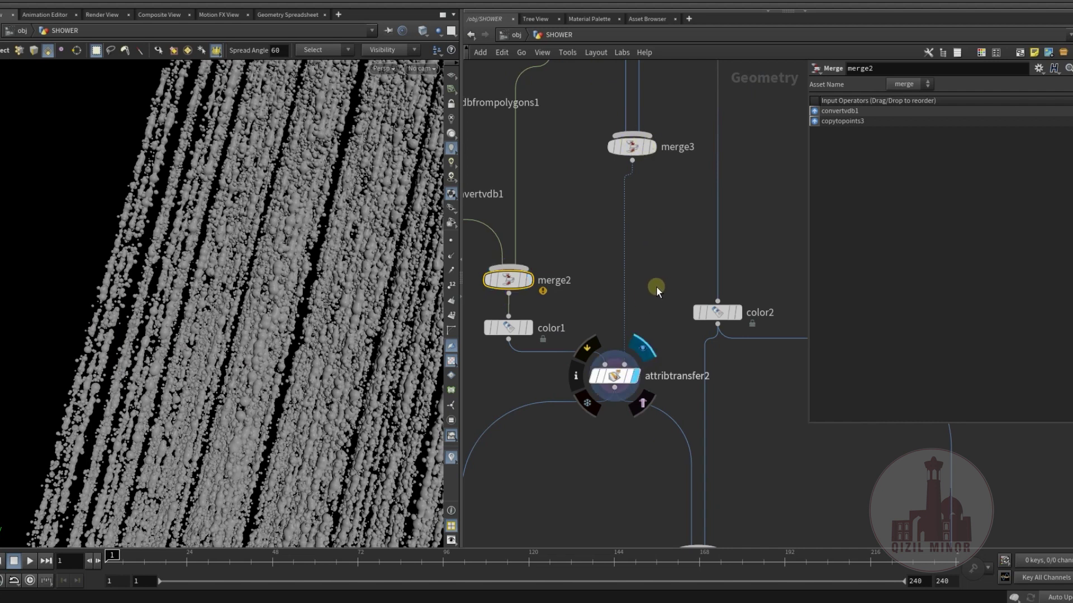
{"action": "left_click", "coordinate": [614, 375]}
{"action": "middle_click_drag", "start_coordinate": [602, 328], "coordinate": [602, 353]}
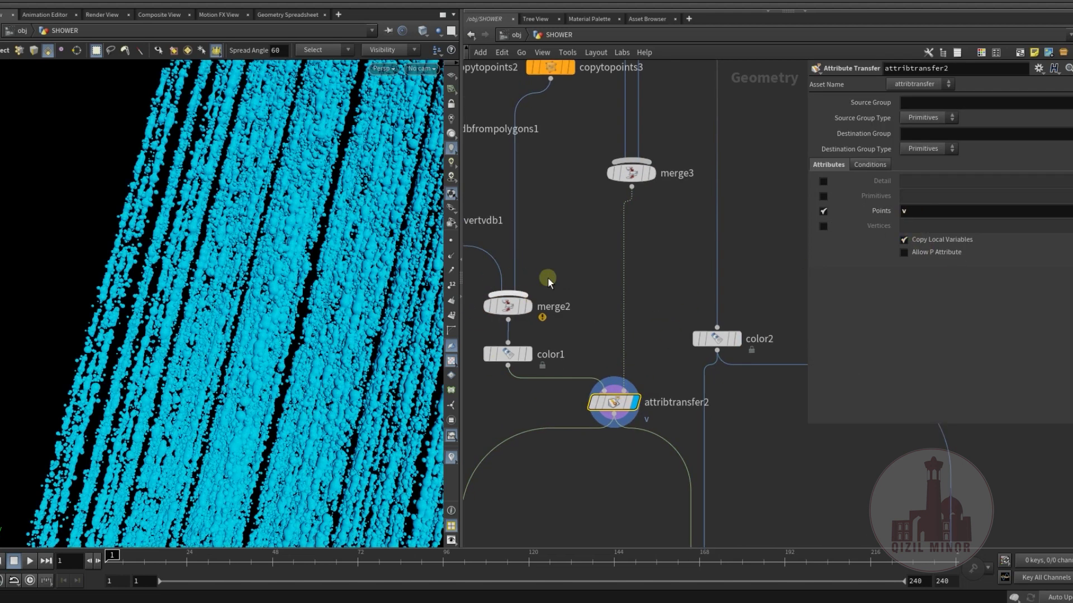
- Trace the network around attribtransfer2, from the copy nodes and merge3 down to WATER, merge1 and null1
{"action": "middle_click_drag", "start_coordinate": [477, 209], "coordinate": [553, 280]}
{"action": "middle_click_drag", "start_coordinate": [683, 423], "coordinate": [589, 258]}
{"action": "scroll", "coordinate": [588, 268], "scroll_direction": "down", "scroll_amount": 2}
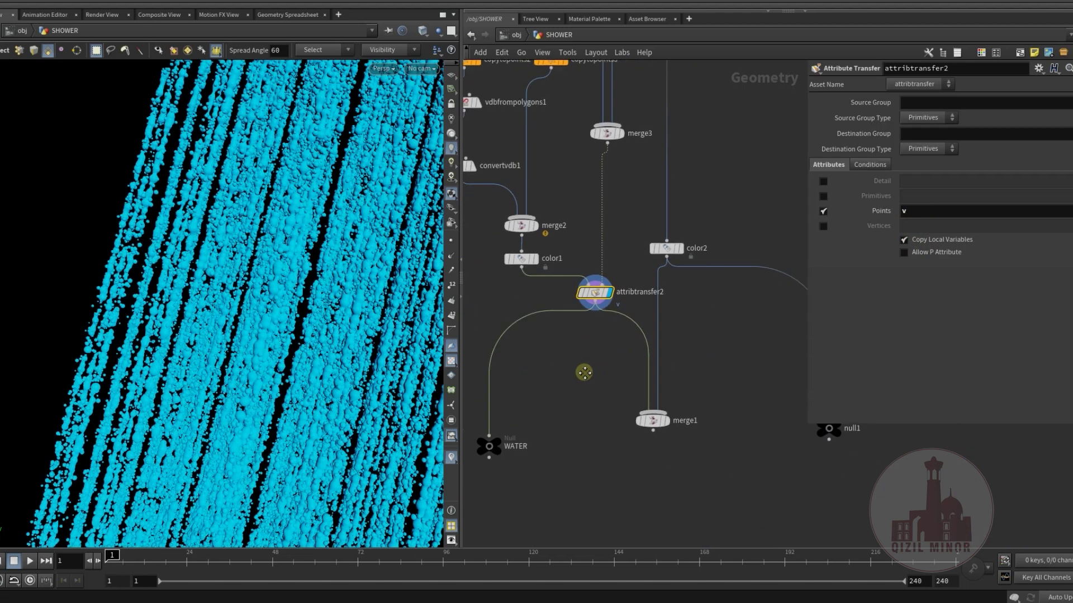
{"action": "middle_click_drag", "start_coordinate": [584, 371], "coordinate": [571, 359]}
{"action": "scroll", "coordinate": [577, 407], "scroll_direction": "up", "scroll_amount": 1}
{"action": "mouse_move", "coordinate": [577, 405]}
{"action": "middle_mouse_down"}
{"action": "mouse_move", "coordinate": [675, 387]}
{"action": "mouse_move", "coordinate": [675, 373]}
{"action": "mouse_move", "coordinate": [642, 356]}
{"action": "mouse_move", "coordinate": [571, 396]}
{"action": "middle_mouse_up"}
{"action": "scroll", "coordinate": [571, 396], "scroll_direction": "down", "scroll_amount": 3}
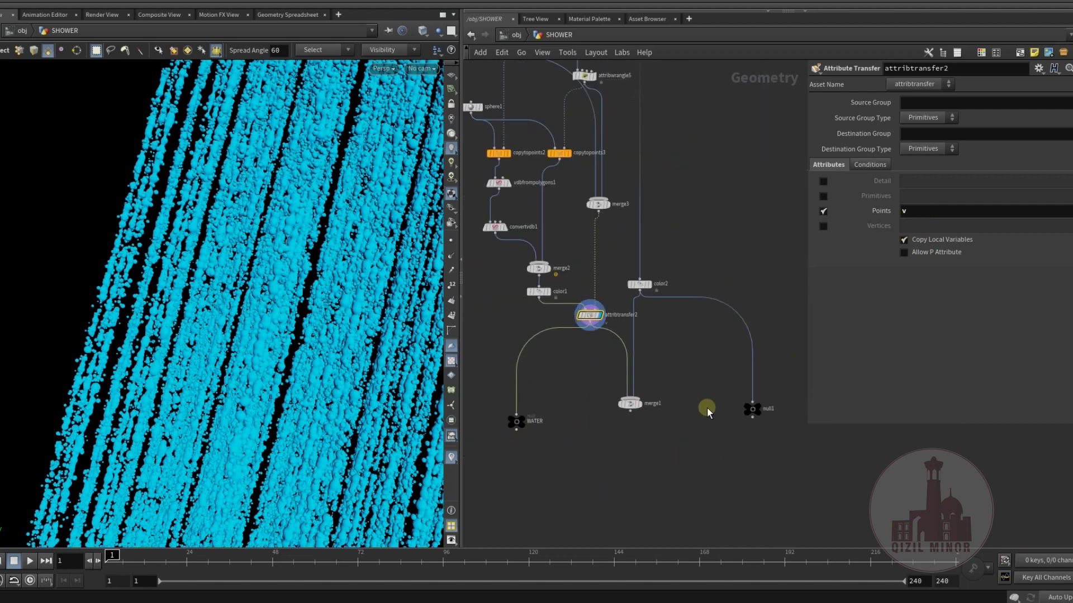
{"action": "middle_click_drag", "start_coordinate": [604, 103], "coordinate": [625, 144]}
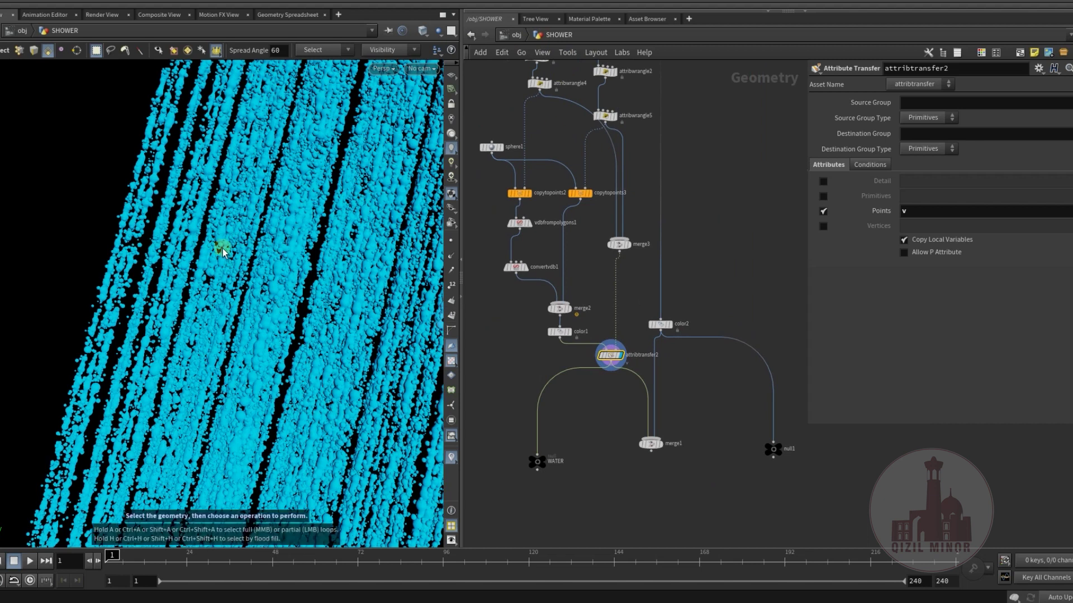
{"action": "mouse_move", "coordinate": [579, 421]}
{"action": "middle_mouse_down"}
{"action": "mouse_move", "coordinate": [577, 433]}
{"action": "mouse_move", "coordinate": [591, 407]}
{"action": "middle_mouse_up"}
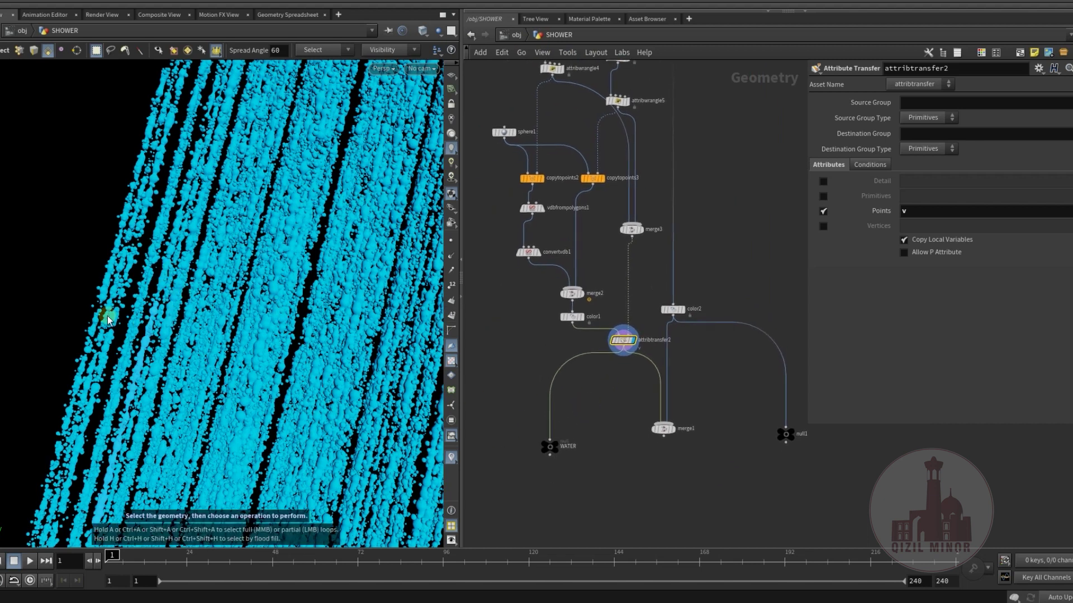
- Return to the object level and view the full length of the coloured water streams
{"action": "left_click", "coordinate": [517, 35]}
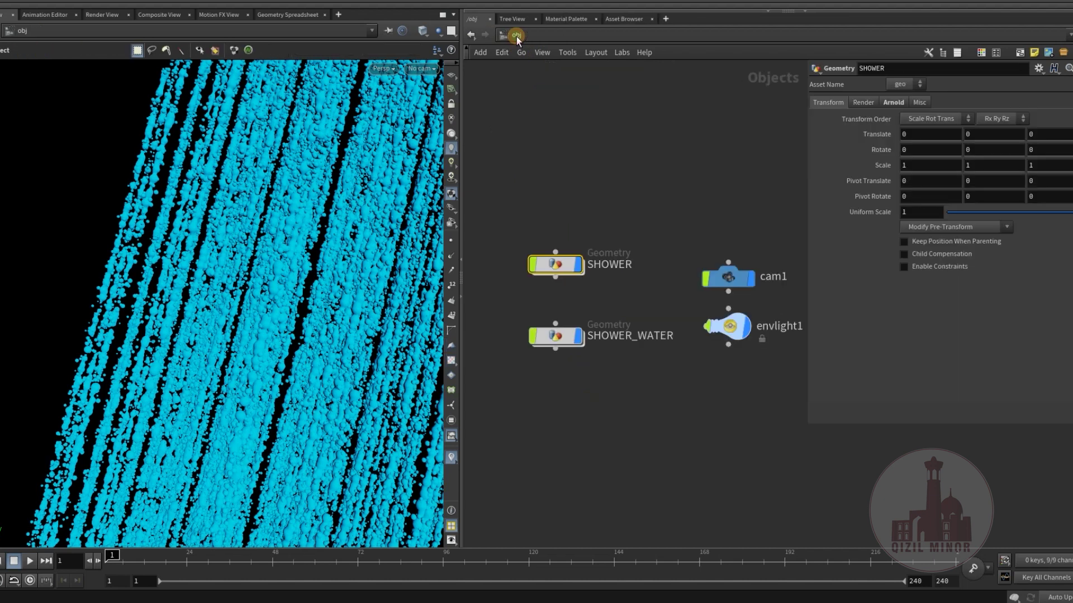
{"action": "middle_click_drag", "start_coordinate": [618, 402], "coordinate": [631, 393]}
{"action": "left_click", "coordinate": [632, 393]}
{"action": "left_click_drag", "start_coordinate": [201, 313], "coordinate": [432, 354], "text": "alt"}
{"action": "key", "text": "s"}
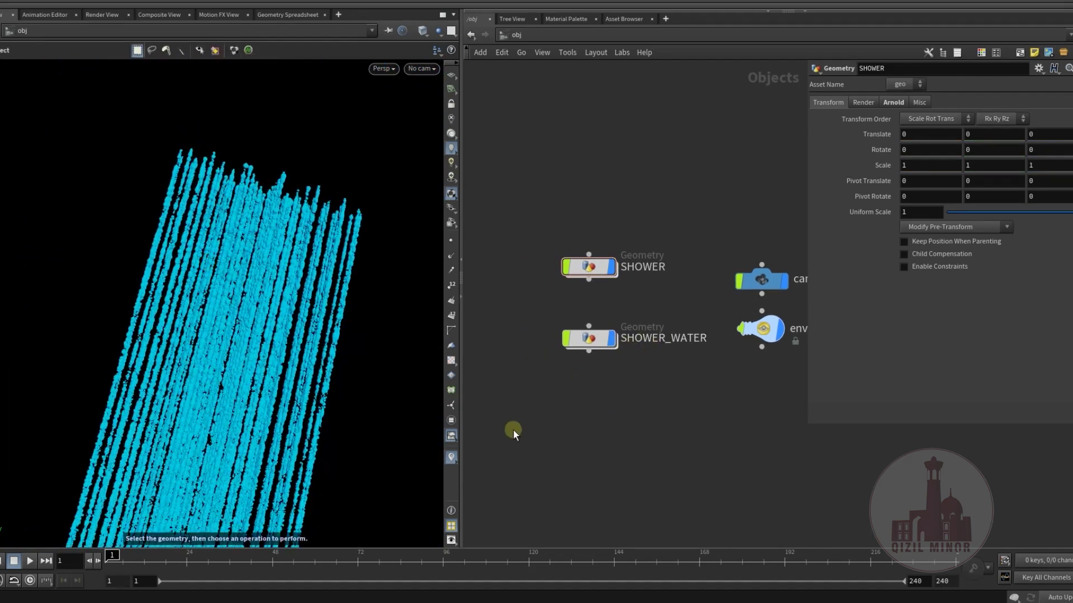
- Reopen the SHOWER network and display null1, the output holding the shower head geometry
{"action": "double_click", "coordinate": [592, 271]}
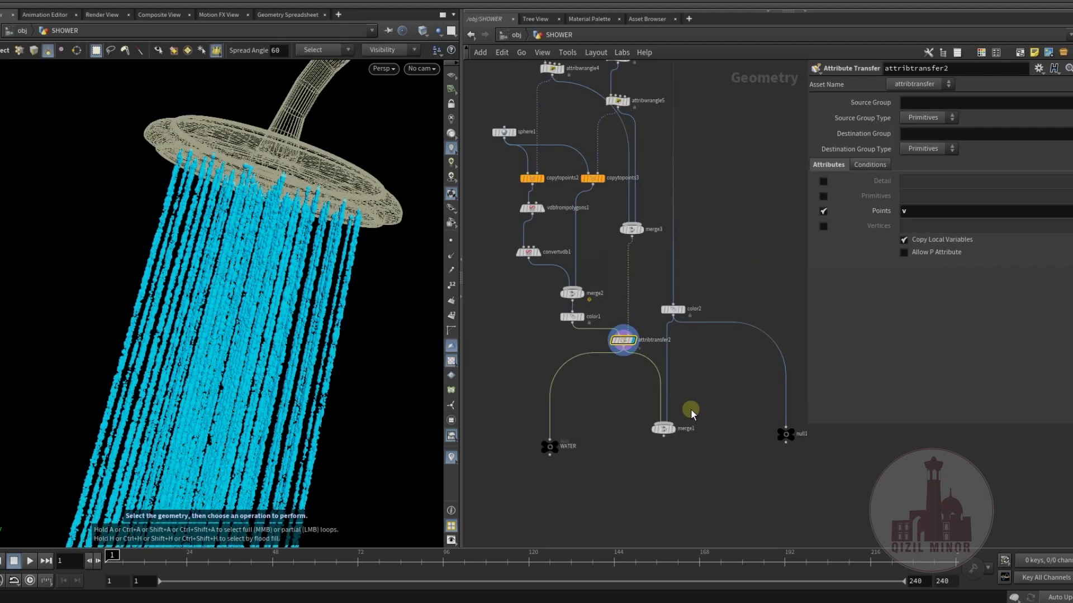
{"action": "left_click", "coordinate": [754, 411]}
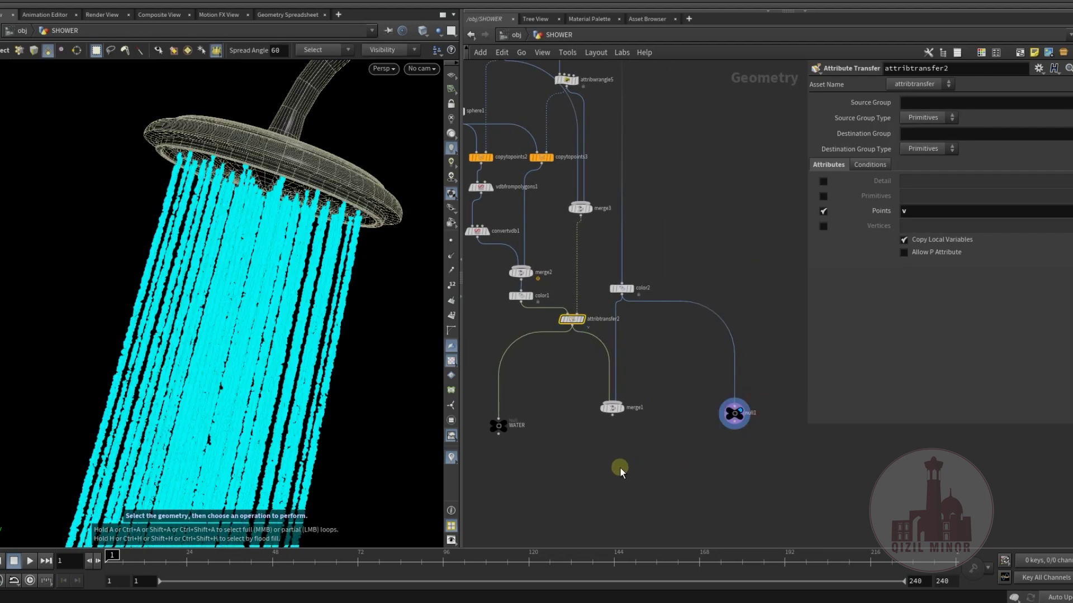
{"action": "left_click_drag", "start_coordinate": [313, 335], "coordinate": [274, 262], "text": "alt"}
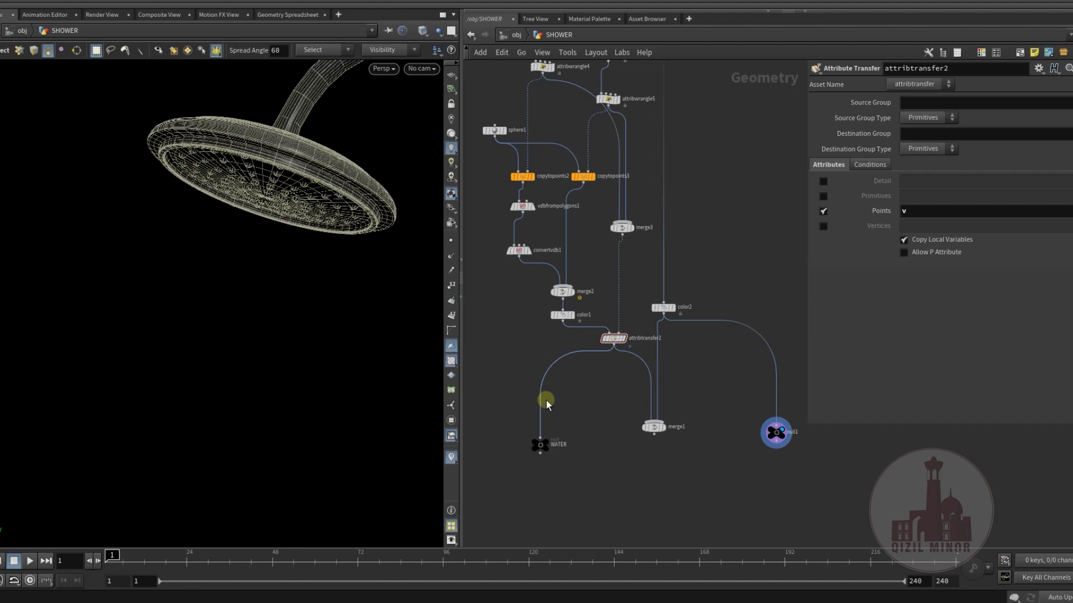
{"action": "middle_click_drag", "start_coordinate": [579, 328], "coordinate": [580, 342]}
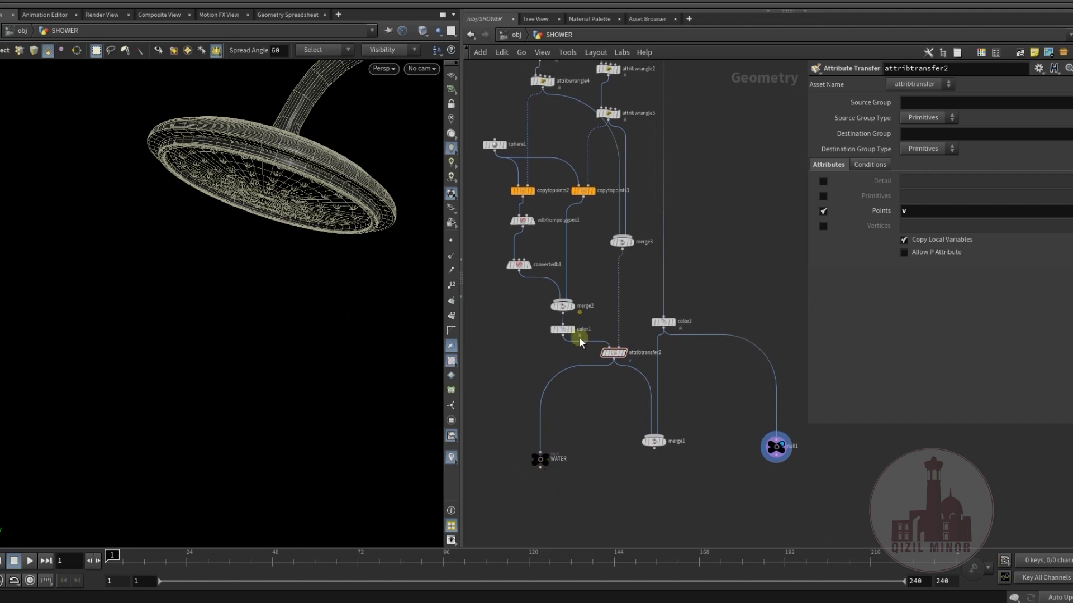
- Return to the object level and inspect the shower head together with its water streams from below
{"action": "left_click", "coordinate": [514, 37]}
{"action": "middle_click_drag", "start_coordinate": [517, 384], "coordinate": [544, 383]}
{"action": "left_click", "coordinate": [591, 402]}
{"action": "left_click_drag", "start_coordinate": [254, 302], "coordinate": [241, 339], "text": "alt"}
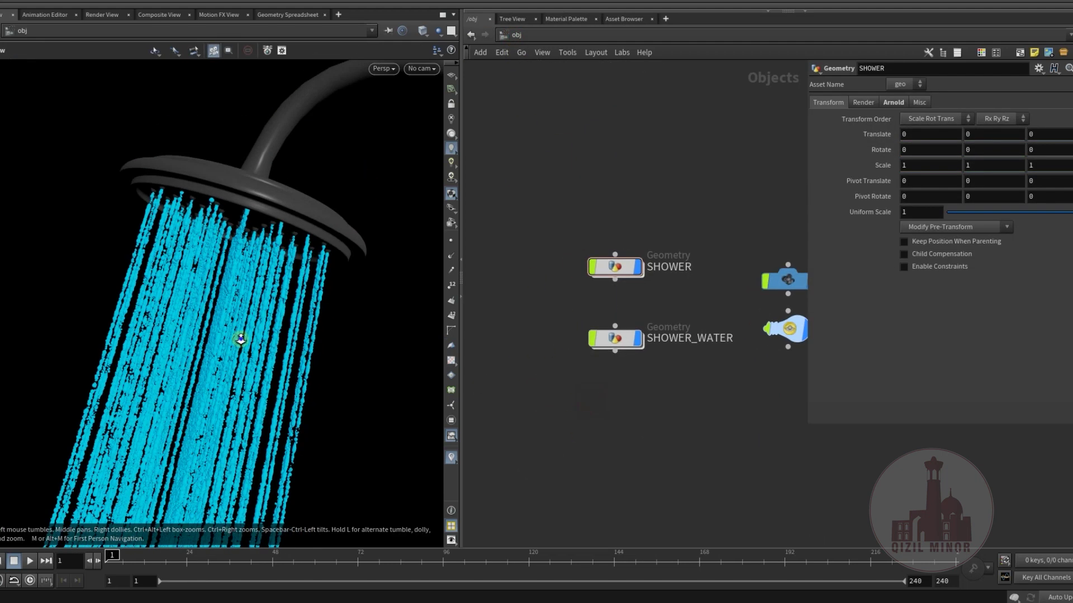
{"action": "right_click_drag", "start_coordinate": [241, 339], "coordinate": [330, 307], "text": "alt"}
{"action": "left_click_drag", "start_coordinate": [330, 306], "coordinate": [302, 296], "text": "alt"}
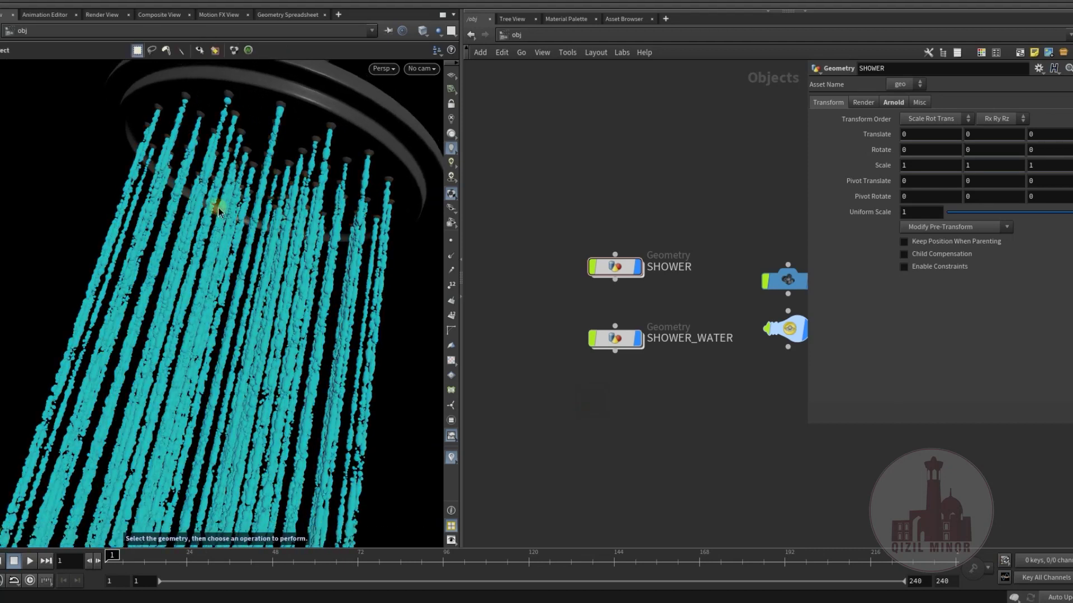
- Show the Render View and examine the rendered water streams up close
{"action": "left_click", "coordinate": [101, 15]}
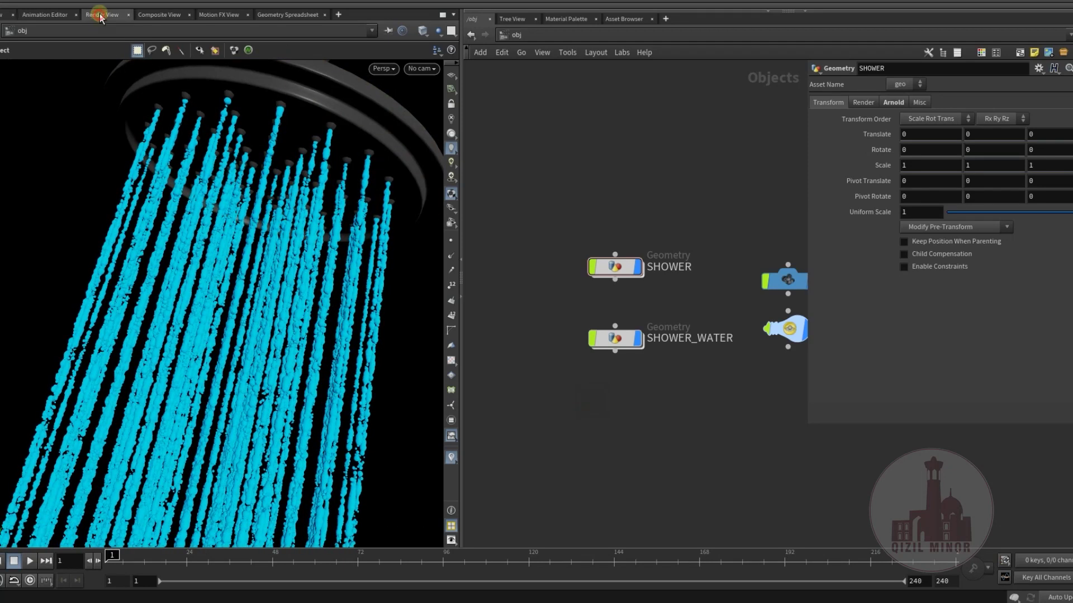
{"action": "middle_click_drag", "start_coordinate": [246, 268], "coordinate": [242, 314]}
{"action": "scroll", "coordinate": [148, 281], "scroll_direction": "up", "scroll_amount": 6}
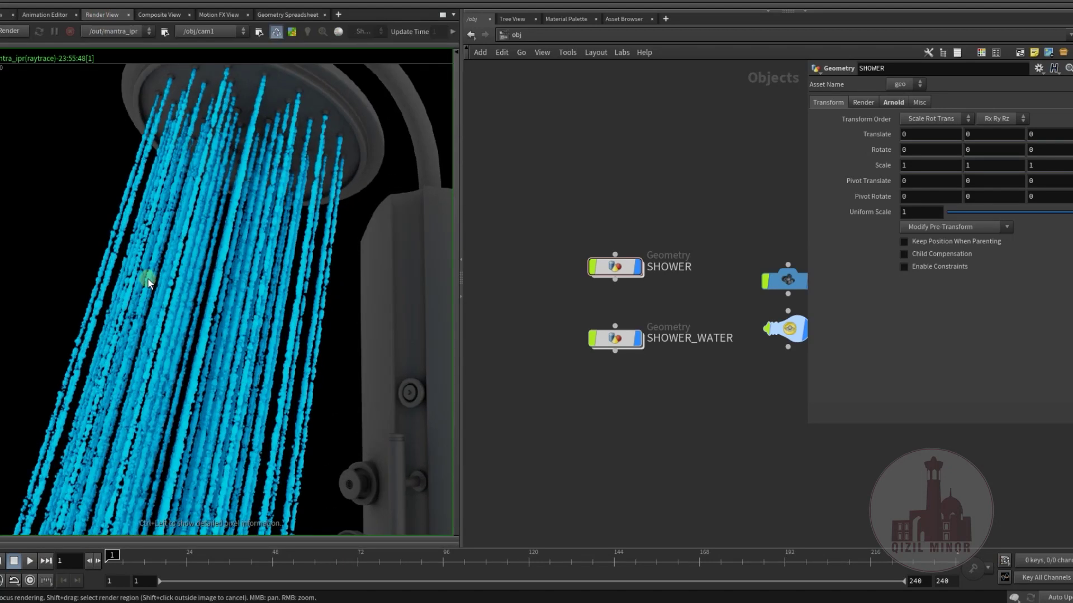
{"action": "scroll", "coordinate": [148, 311], "scroll_direction": "up", "scroll_amount": 4}
{"action": "scroll", "coordinate": [148, 311], "scroll_direction": "down", "scroll_amount": 5}
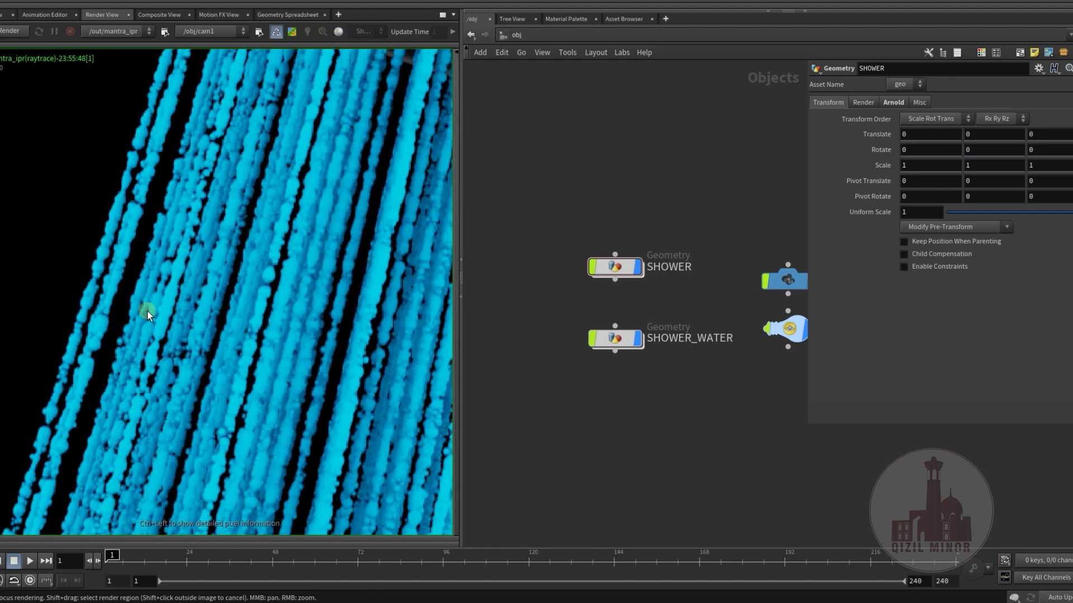
{"action": "middle_click_drag", "start_coordinate": [166, 306], "coordinate": [146, 342]}
{"action": "middle_click_drag", "start_coordinate": [615, 425], "coordinate": [599, 455]}
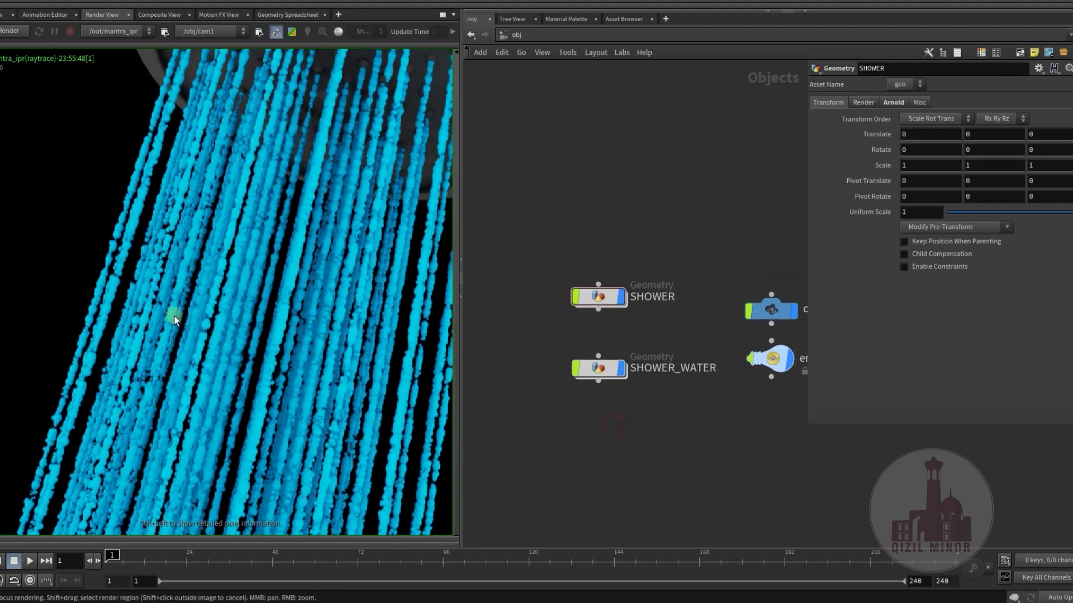
{"action": "scroll", "coordinate": [93, 335], "scroll_direction": "up", "scroll_amount": 6}
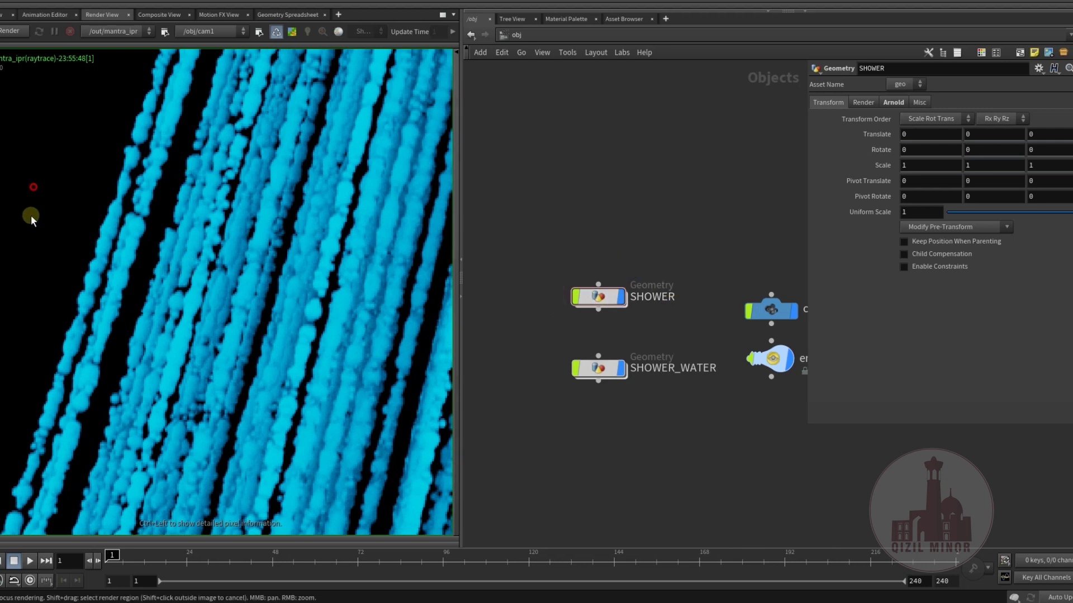
- Render a rectangular region across the close-up water streams, and reopen the SHOWER network
{"action": "left_click_drag", "start_coordinate": [32, 216], "coordinate": [353, 426], "text": "shift"}
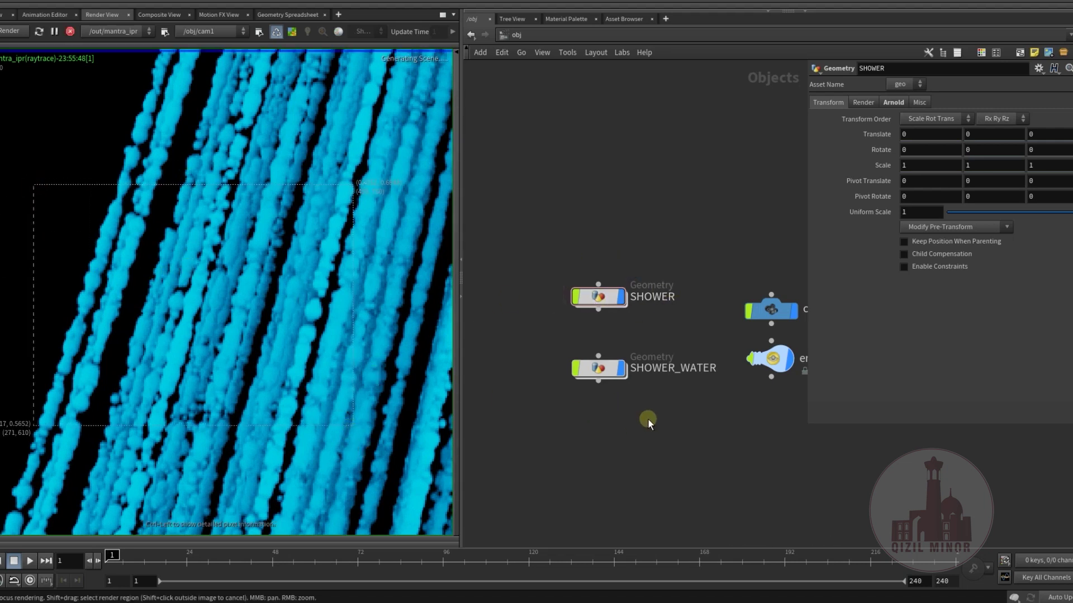
{"action": "mouse_move", "coordinate": [609, 283]}
{"action": "middle_mouse_down"}
{"action": "mouse_move", "coordinate": [608, 301]}
{"action": "mouse_move", "coordinate": [618, 271]}
{"action": "middle_mouse_up"}
{"action": "left_click", "coordinate": [608, 292]}
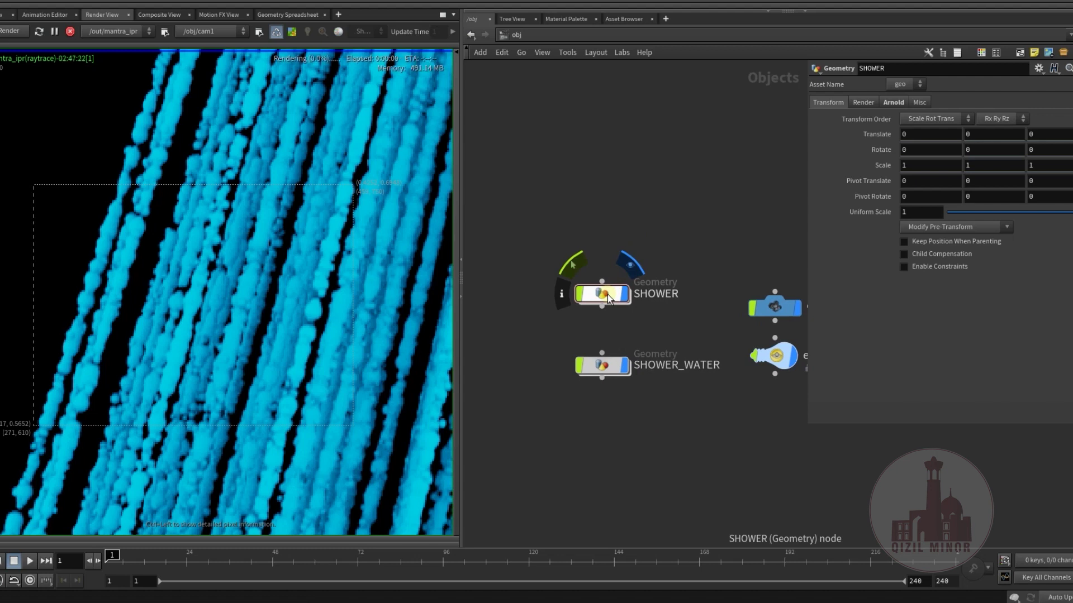
{"action": "double_click", "coordinate": [608, 294]}
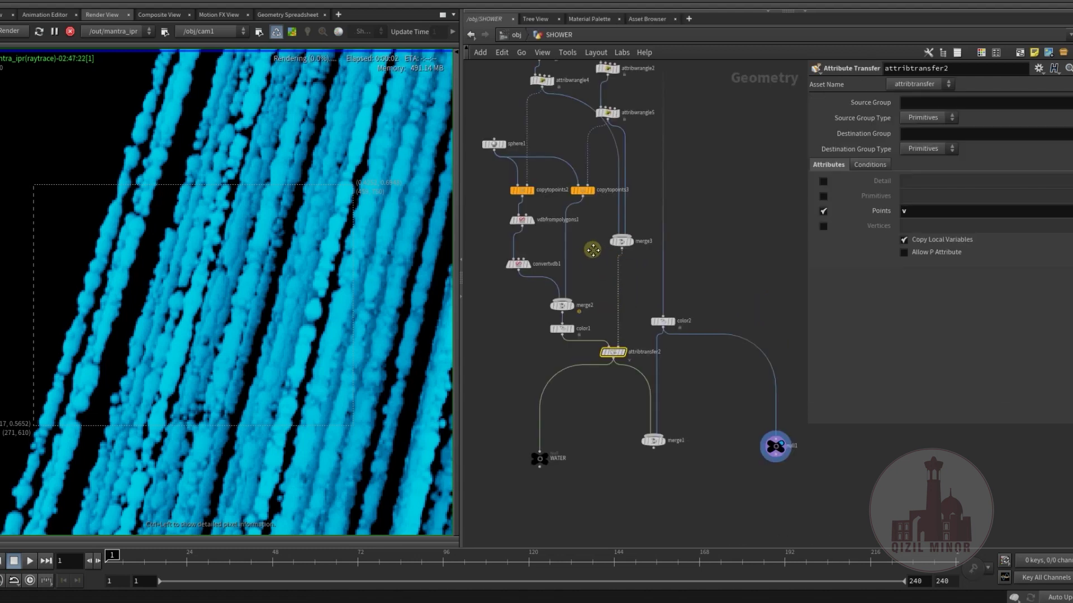
- Set the Mult value of attribwrangle4 and attribwrangle5 together to 0
{"action": "middle_click_drag", "start_coordinate": [587, 247], "coordinate": [608, 408]}
{"action": "scroll", "coordinate": [568, 252], "scroll_direction": "up", "scroll_amount": 5}
{"action": "left_click_drag", "start_coordinate": [555, 253], "coordinate": [551, 301]}
{"action": "left_click_drag", "start_coordinate": [675, 304], "coordinate": [674, 296]}
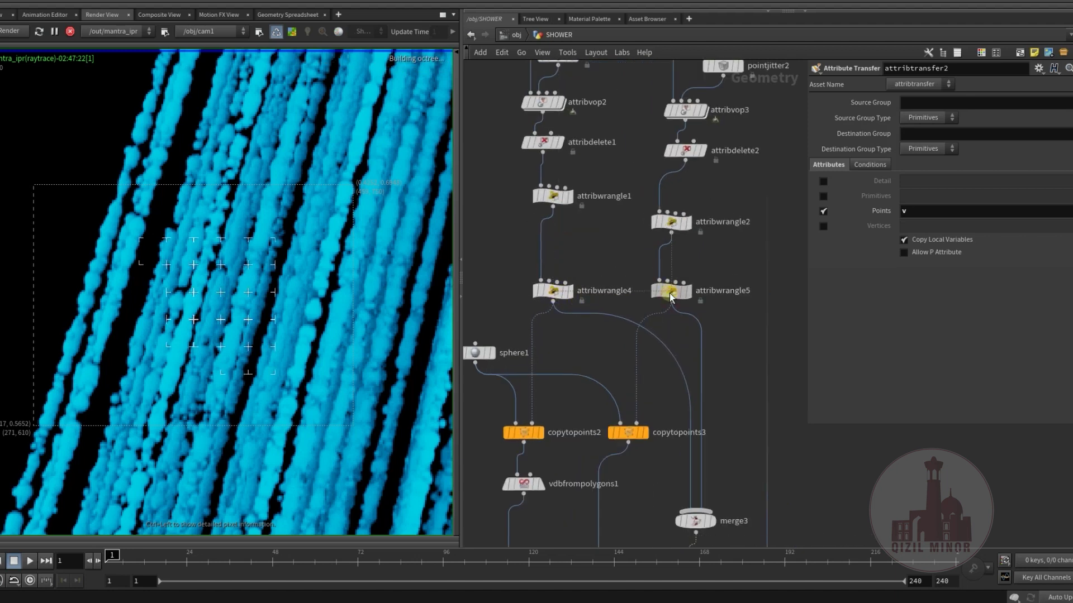
{"action": "left_click", "coordinate": [680, 336]}
{"action": "middle_click_drag", "start_coordinate": [727, 337], "coordinate": [726, 364]}
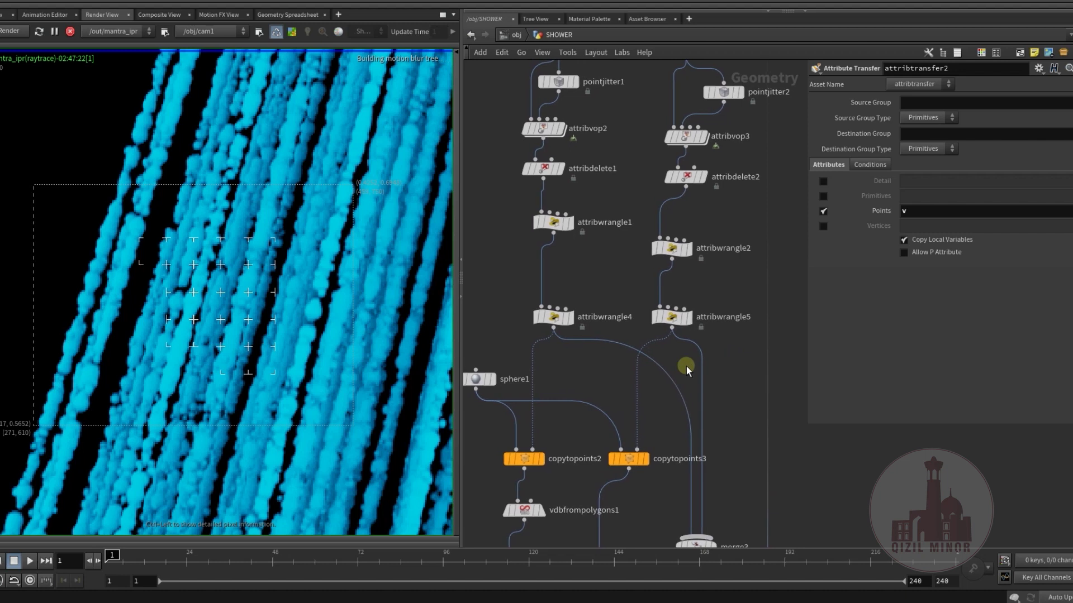
{"action": "left_click_drag", "start_coordinate": [642, 344], "coordinate": [701, 349]}
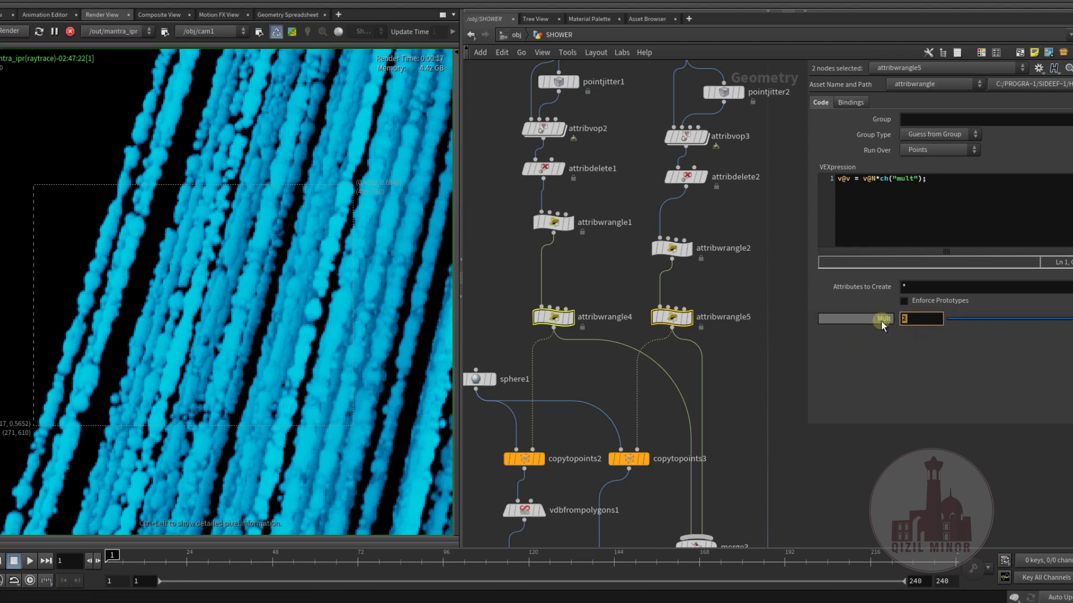
{"action": "type", "text": "0"}
{"action": "key", "text": "Return"}
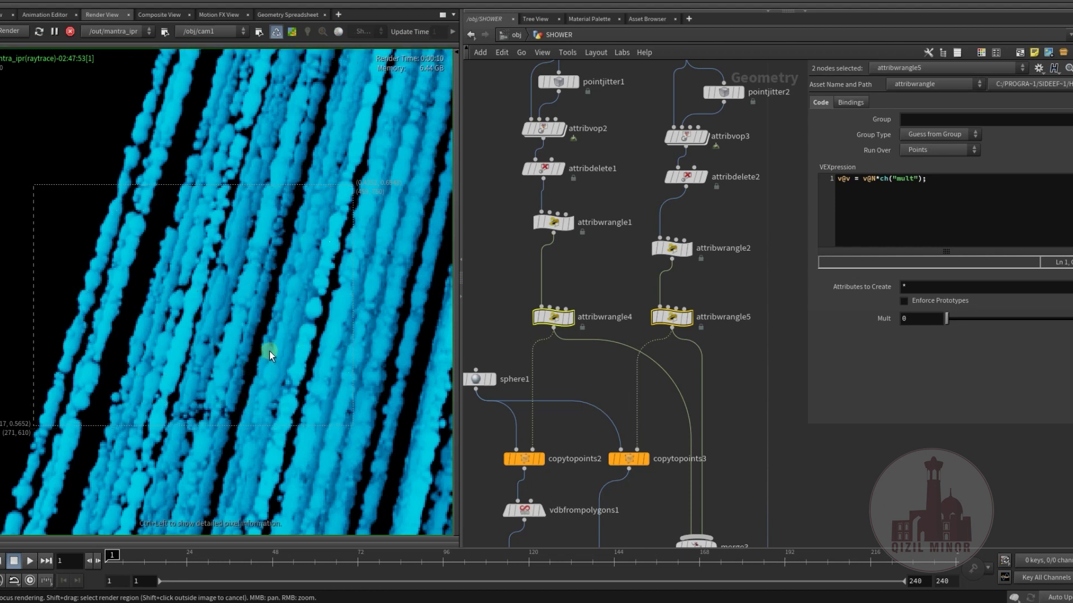
- Check the rendered streams, and set Mult to 6 on attribwrangle4 and attribwrangle5 together
{"action": "mouse_move", "coordinate": [222, 331]}
{"action": "middle_mouse_down"}
{"action": "mouse_move", "coordinate": [183, 304]}
{"action": "mouse_move", "coordinate": [189, 323]}
{"action": "mouse_move", "coordinate": [220, 324]}
{"action": "mouse_move", "coordinate": [223, 335]}
{"action": "middle_mouse_up"}
{"action": "scroll", "coordinate": [189, 323], "scroll_direction": "down", "scroll_amount": 3}
{"action": "scroll", "coordinate": [223, 337], "scroll_direction": "down", "scroll_amount": 4}
{"action": "scroll", "coordinate": [204, 323], "scroll_direction": "up", "scroll_amount": 5}
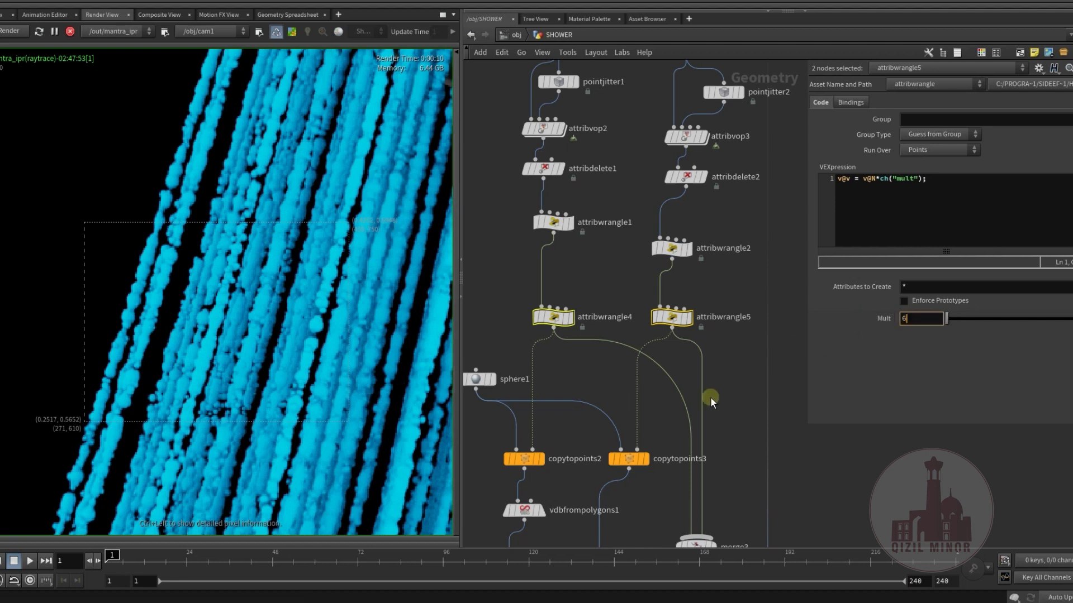
{"action": "left_click", "coordinate": [732, 386]}
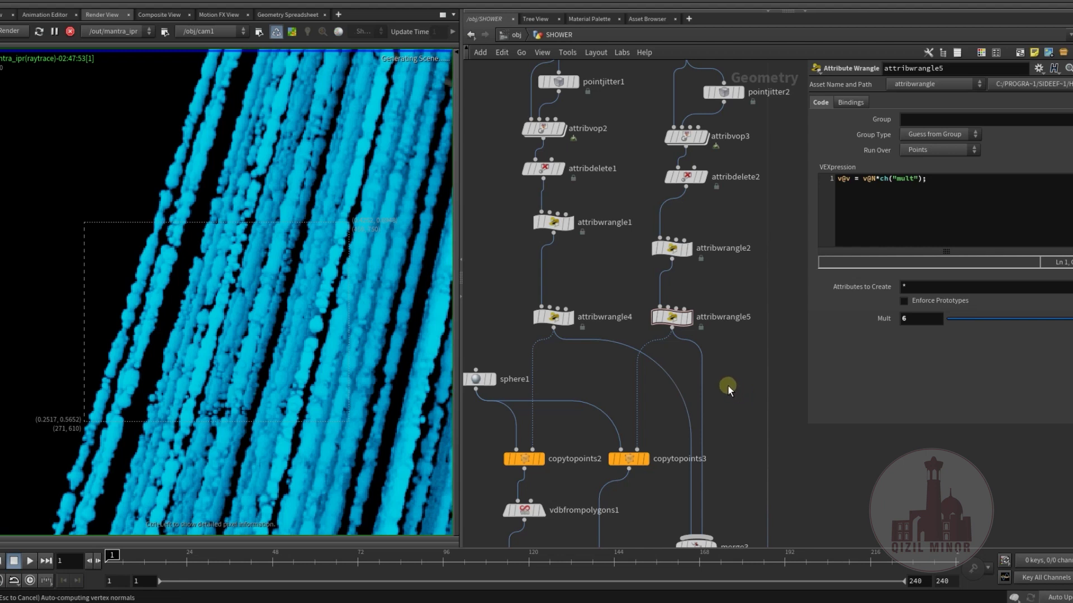
- Try a Mult of 2 on attribwrangle5 alone, settle on 0.422, and examine the streams in the render
{"action": "middle_click_drag", "start_coordinate": [722, 297], "coordinate": [720, 292]}
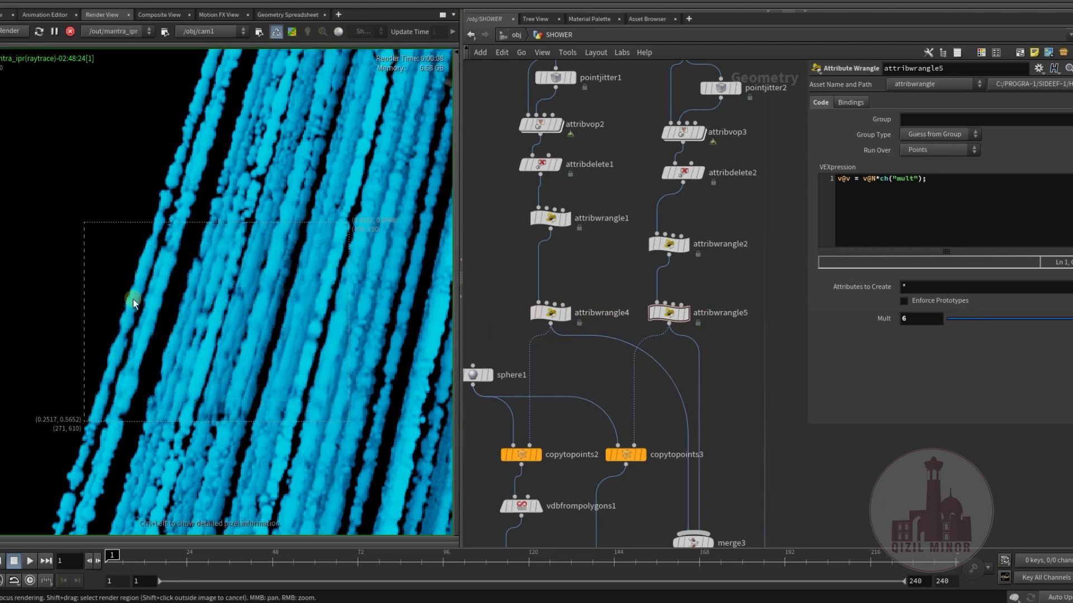
{"action": "left_click", "coordinate": [669, 313]}
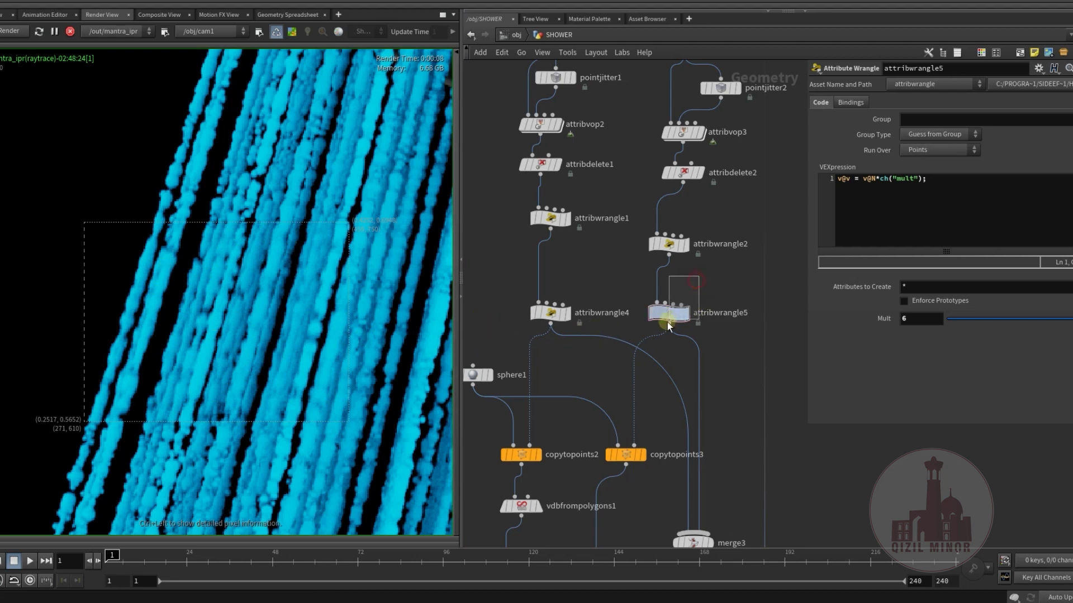
{"action": "left_click", "coordinate": [905, 322]}
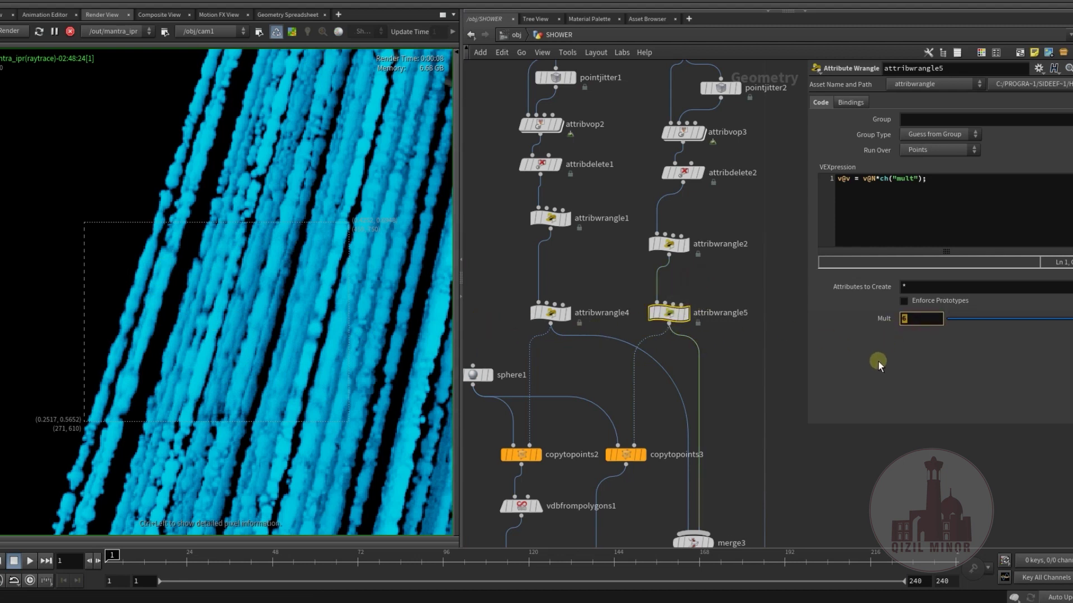
{"action": "type", "text": "2"}
{"action": "key", "text": "Return"}
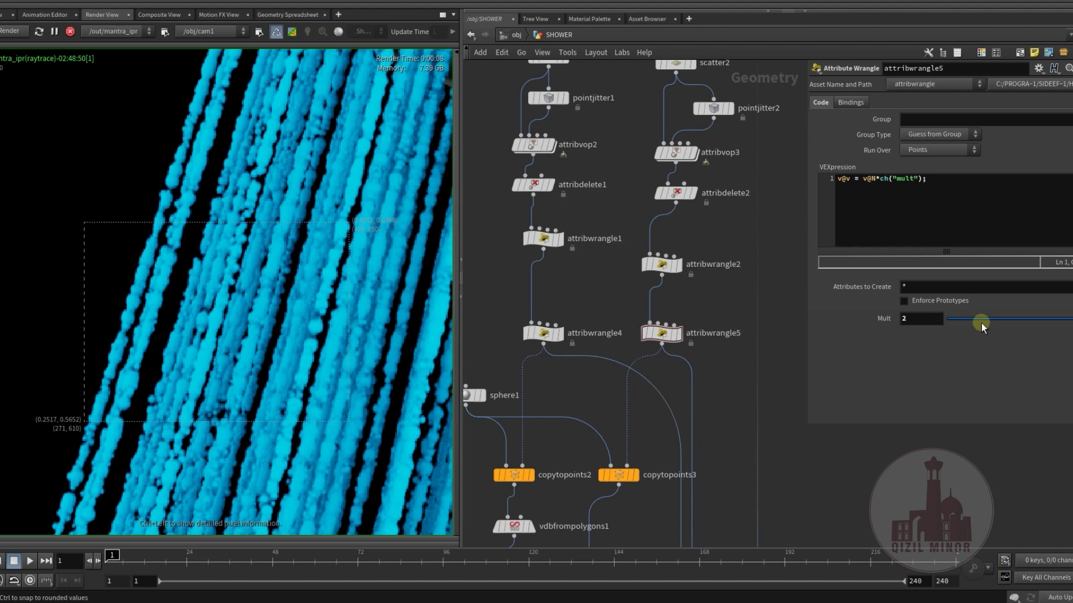
{"action": "left_click", "coordinate": [1011, 319]}
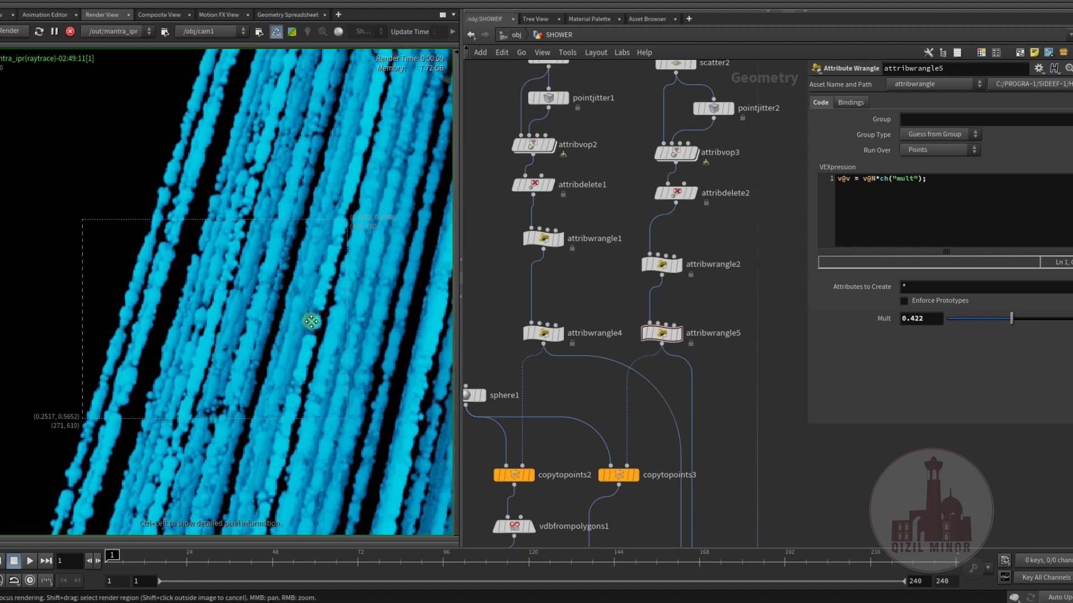
{"action": "middle_click_drag", "start_coordinate": [323, 334], "coordinate": [225, 322]}
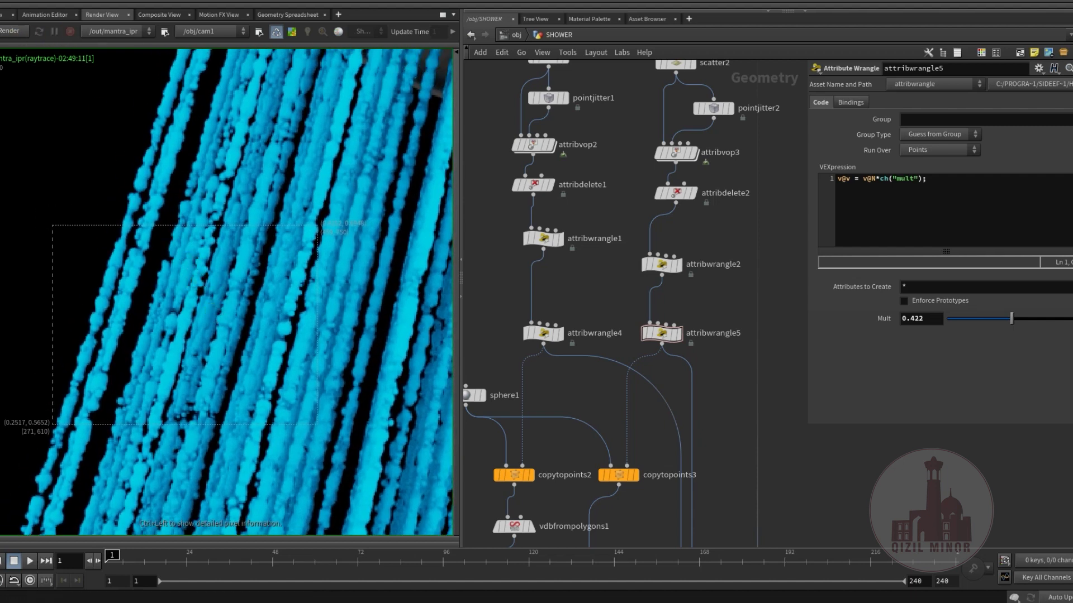
- Return to the scene view at the object level, check the shower and its streams, and reopen the SHOWER network
{"action": "left_click", "coordinate": [2, 15]}
{"action": "key", "text": "u"}
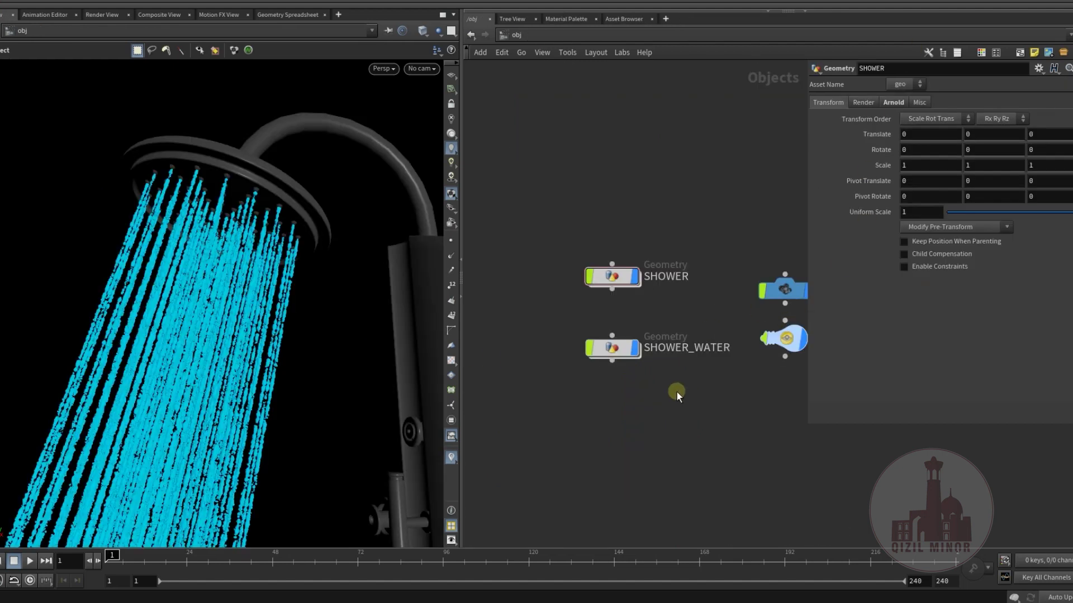
{"action": "middle_click_drag", "start_coordinate": [664, 411], "coordinate": [675, 425]}
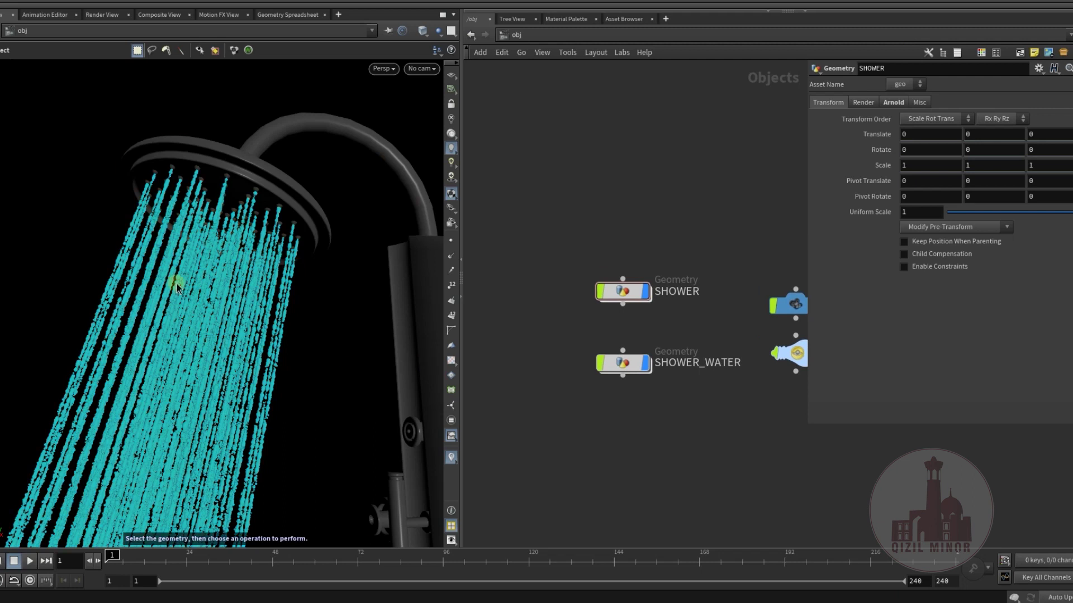
{"action": "double_click", "coordinate": [621, 293]}
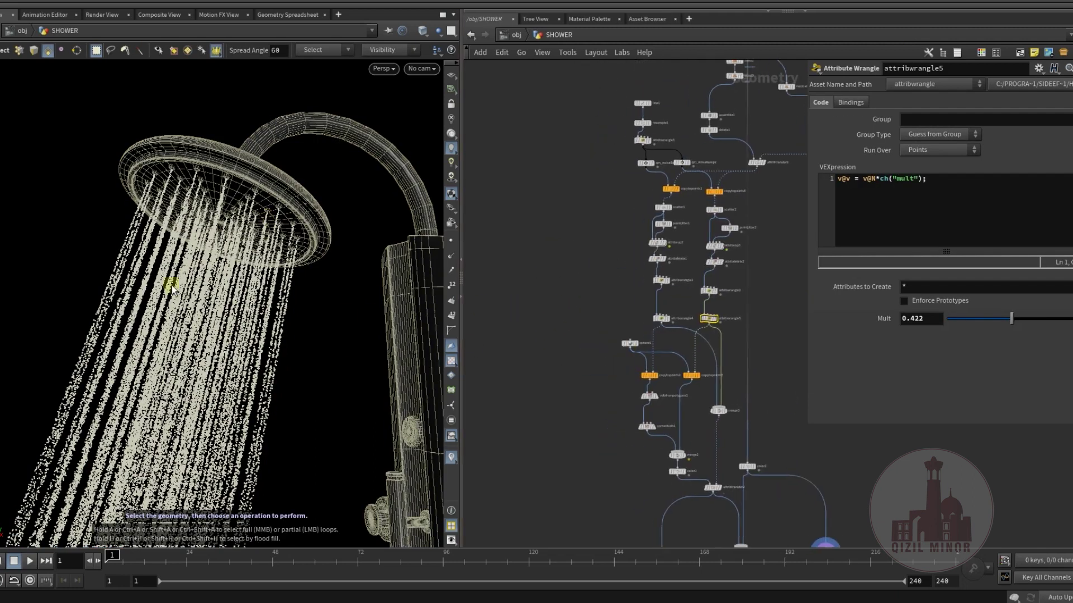
- Display and select copytopoints1, the node that copies the noisy lines for the water streams
{"action": "middle_click_drag", "start_coordinate": [588, 216], "coordinate": [573, 297]}
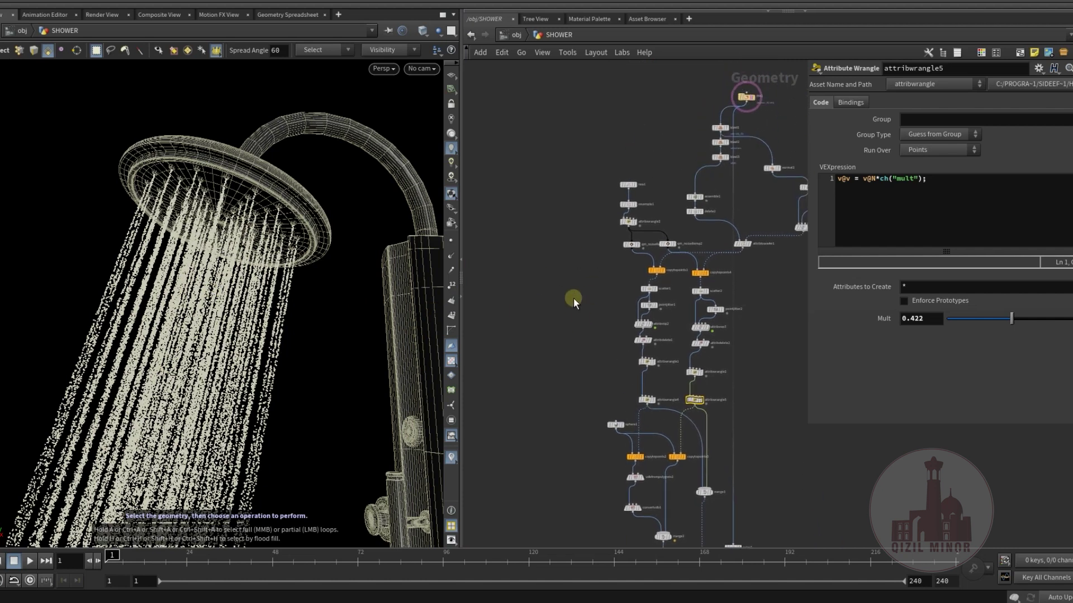
{"action": "scroll", "coordinate": [567, 290], "scroll_direction": "up", "scroll_amount": 4}
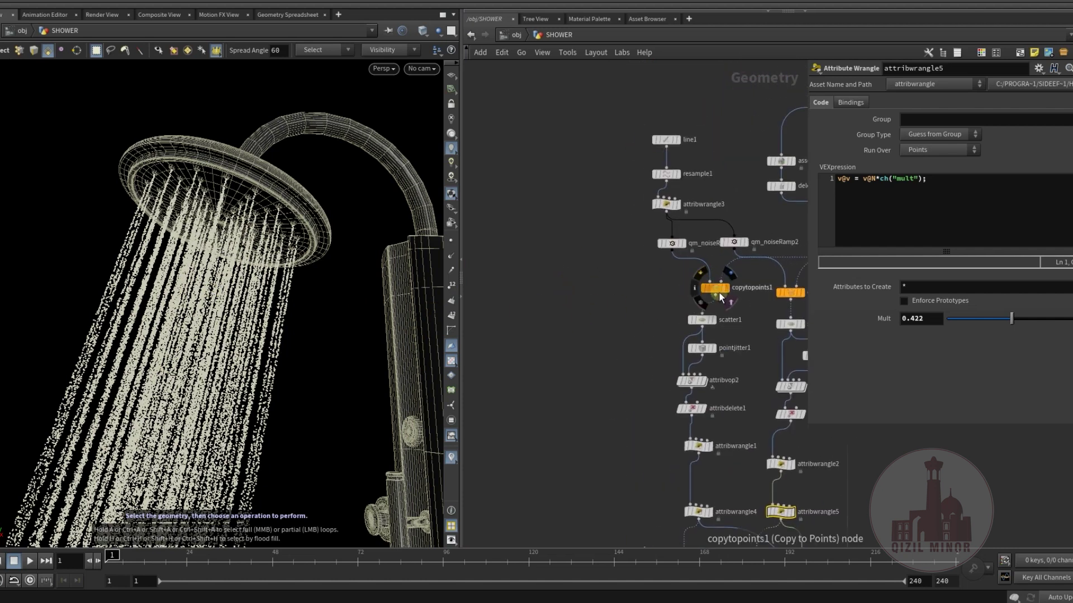
{"action": "left_click", "coordinate": [731, 279]}
{"action": "left_click", "coordinate": [714, 289]}
{"action": "middle_click_drag", "start_coordinate": [519, 334], "coordinate": [553, 304]}
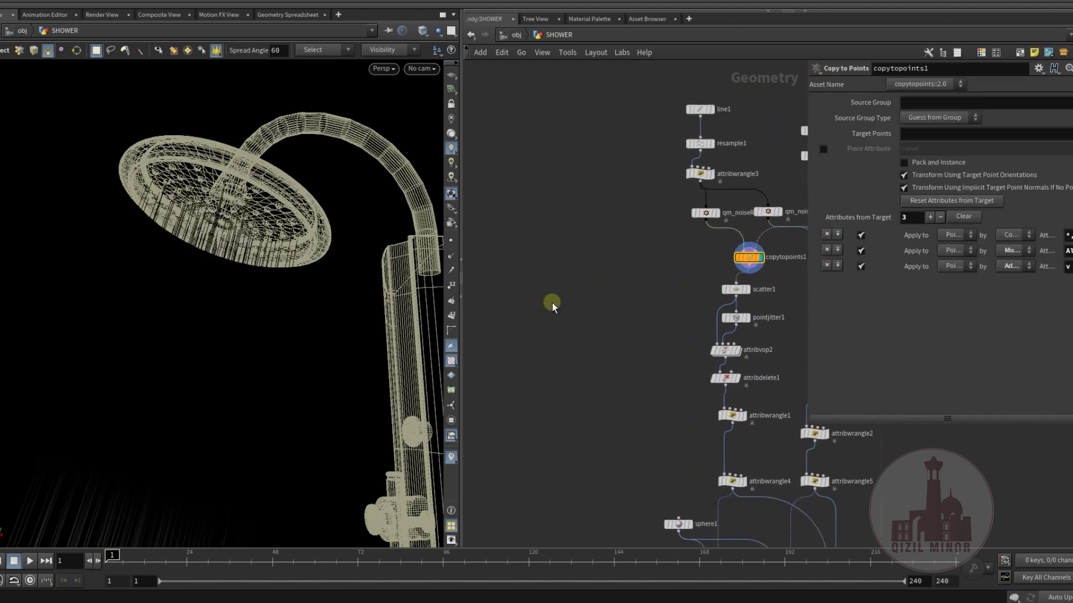
- Add a qm_linefx node in the empty area beside copytopoints1
{"action": "right_click_drag", "start_coordinate": [594, 288], "coordinate": [585, 292]}
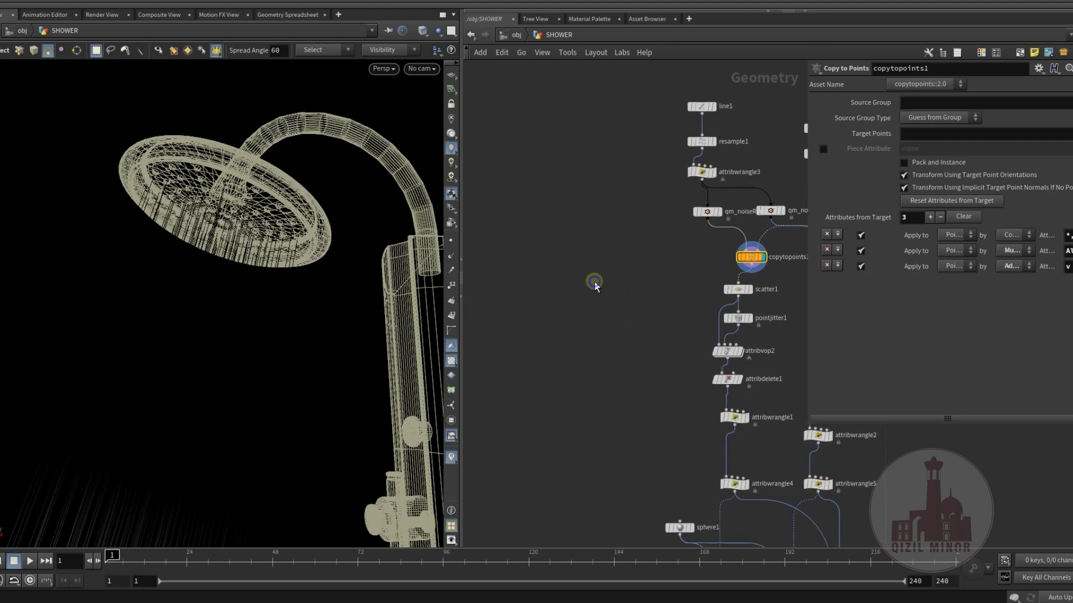
{"action": "key", "text": "Tab"}
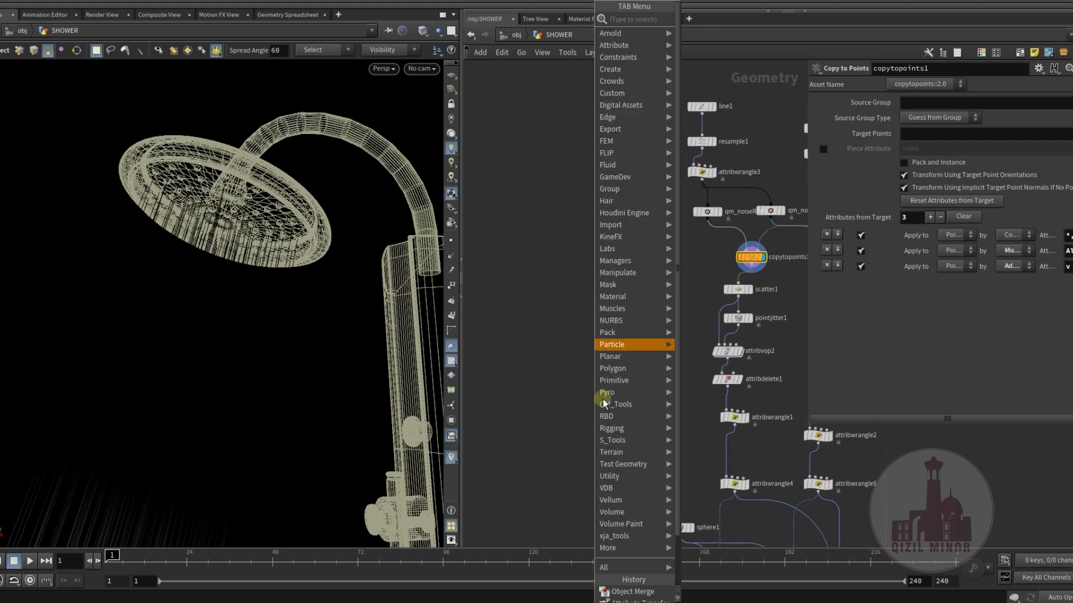
{"action": "mouse_move", "coordinate": [645, 404]}
{"action": "left_click", "coordinate": [703, 403]}
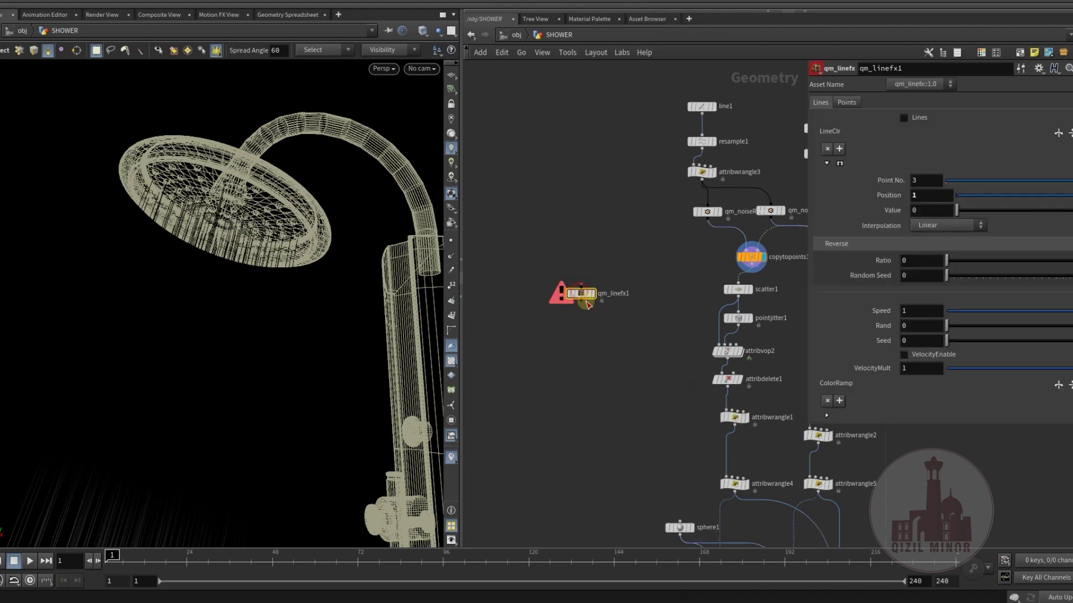
{"action": "left_click", "coordinate": [593, 331]}
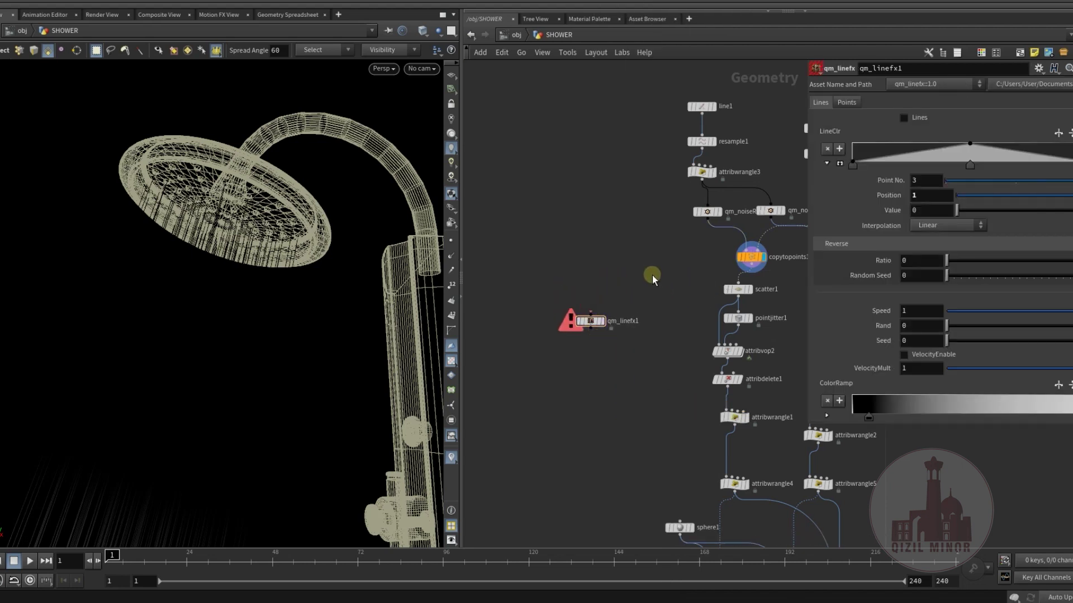
- Wire the output of copytopoints1 into qm_linefx1 and display qm_linefx1
{"action": "left_click", "coordinate": [750, 272]}
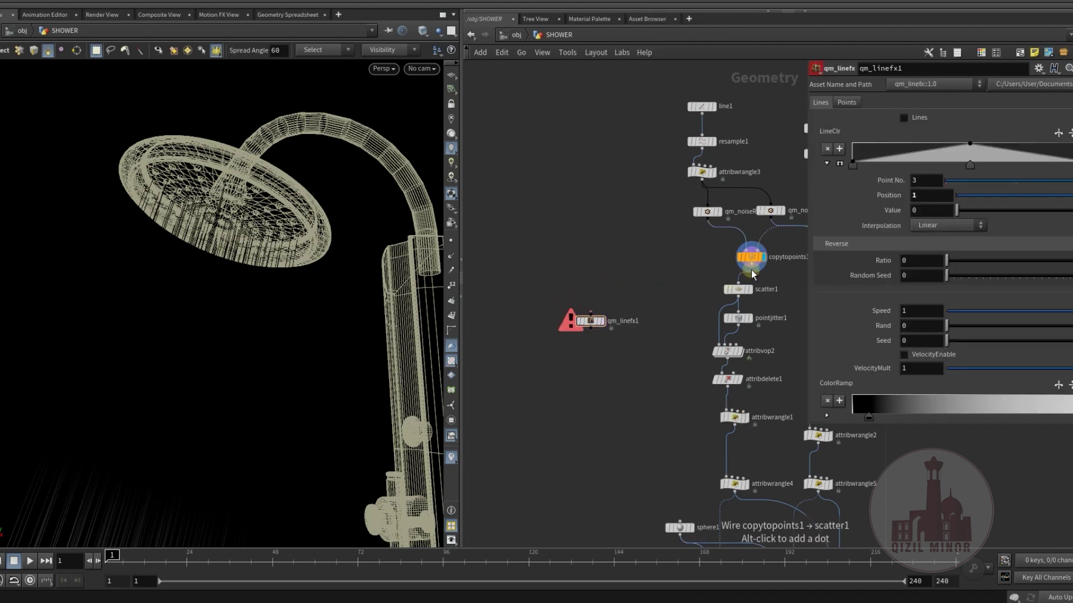
{"action": "left_click", "coordinate": [625, 315]}
{"action": "scroll", "coordinate": [639, 347], "scroll_direction": "up", "scroll_amount": 4}
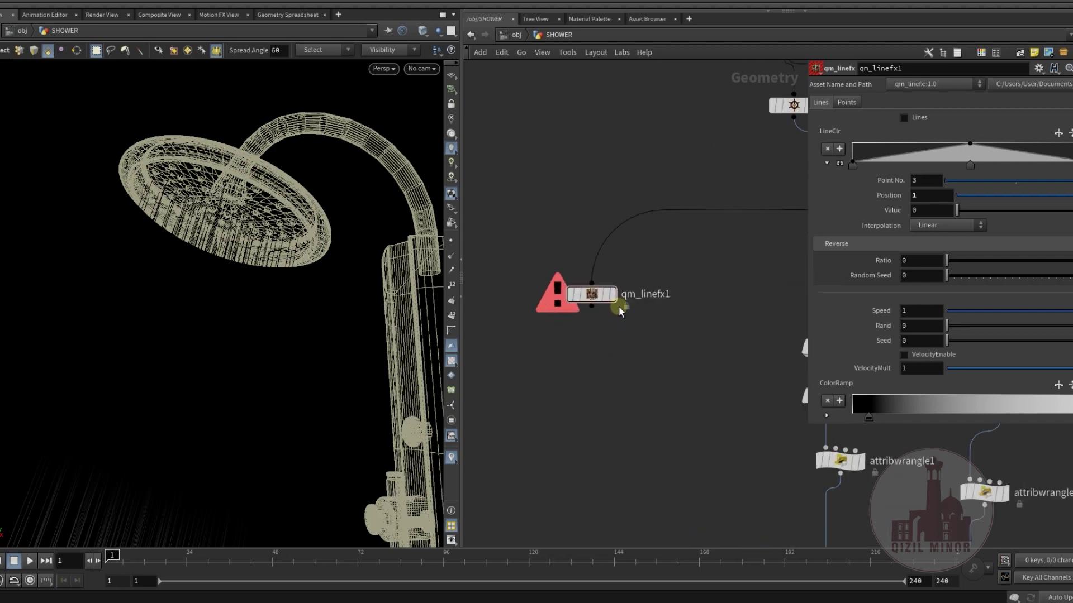
{"action": "left_click", "coordinate": [614, 296]}
{"action": "left_click_drag", "start_coordinate": [613, 296], "coordinate": [639, 286]}
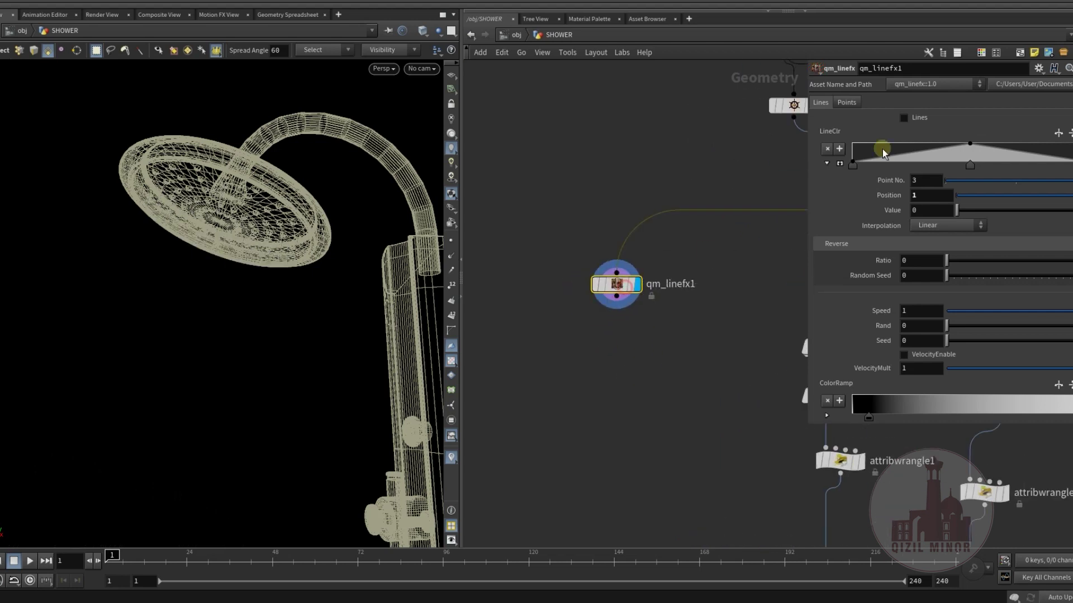
- Enable Points on qm_linefx1 and set its PointCount to 1011
{"action": "left_click", "coordinate": [846, 103]}
{"action": "left_click", "coordinate": [904, 117]}
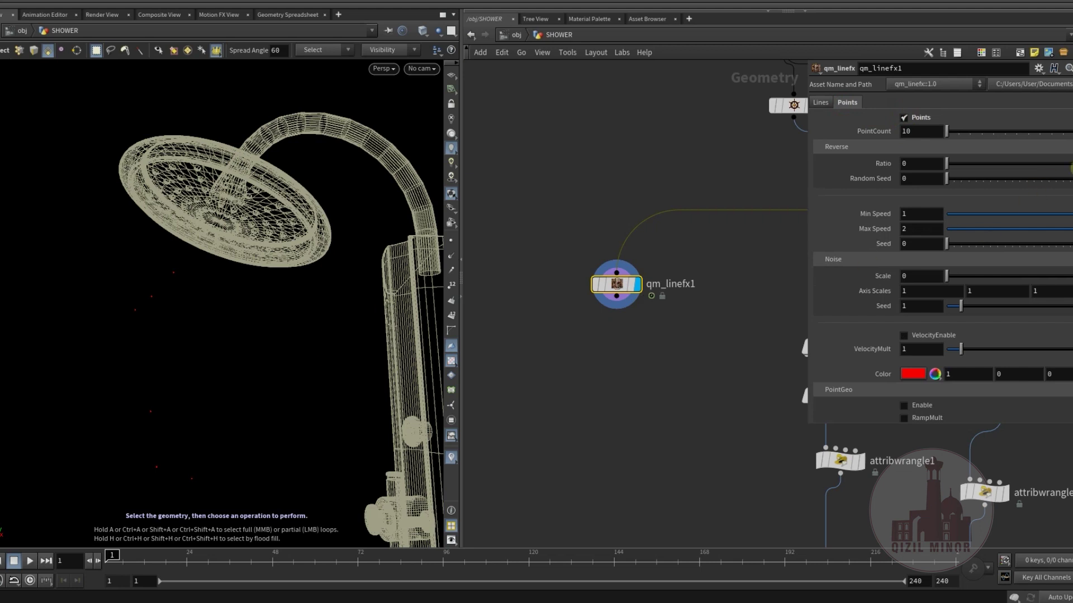
{"action": "left_click", "coordinate": [933, 132]}
{"action": "type", "text": "11"}
{"action": "key", "text": "Return"}
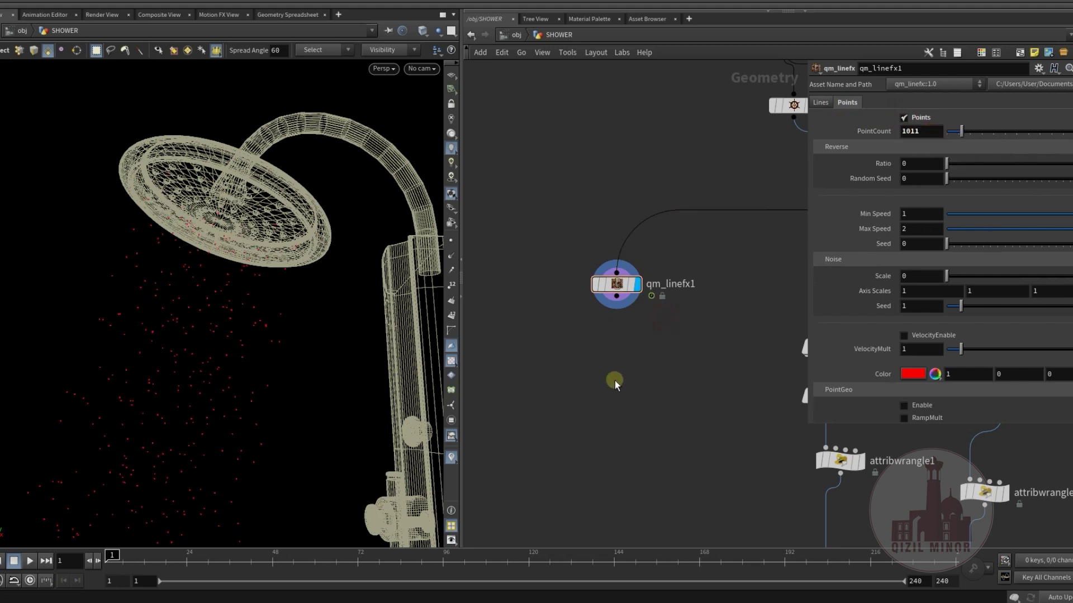
- Scrub to frame 42 to check the moving points, and raise the PointCount of qm_linefx1 to 10111
{"action": "middle_click_drag", "start_coordinate": [614, 380], "coordinate": [634, 353]}
{"action": "left_click_drag", "start_coordinate": [184, 563], "coordinate": [251, 562]}
{"action": "left_click", "coordinate": [928, 134]}
{"action": "type", "text": "1"}
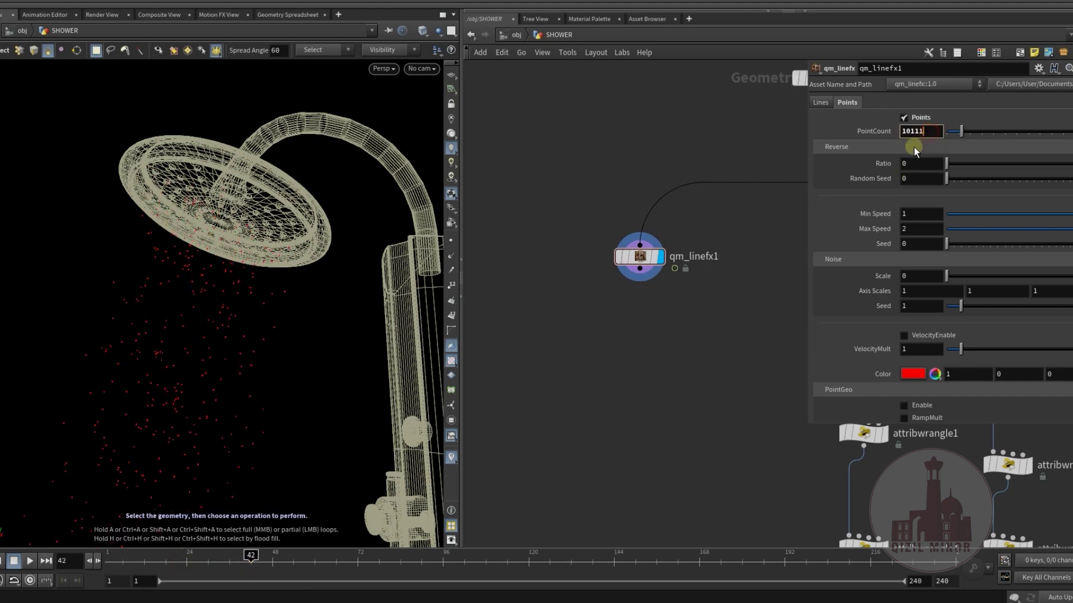
{"action": "left_click", "coordinate": [686, 360]}
- Scrub through the animation and examine the red points falling along the stream lines from several angles and distances
{"action": "left_click_drag", "start_coordinate": [163, 564], "coordinate": [292, 563]}
{"action": "left_click_drag", "start_coordinate": [234, 324], "coordinate": [265, 213], "text": "alt"}
{"action": "right_click_drag", "start_coordinate": [265, 212], "coordinate": [186, 307], "text": "alt"}
{"action": "middle_click_drag", "start_coordinate": [186, 306], "coordinate": [163, 252], "text": "alt"}
{"action": "left_click_drag", "start_coordinate": [188, 559], "coordinate": [418, 550]}
{"action": "left_click_drag", "start_coordinate": [215, 305], "coordinate": [164, 294], "text": "alt"}
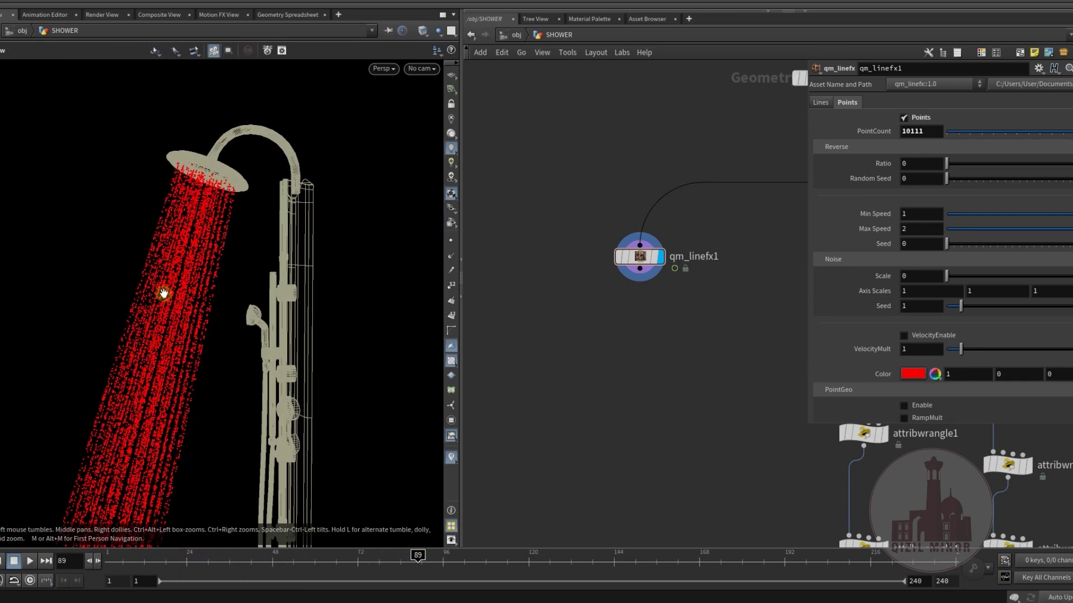
{"action": "right_click_drag", "start_coordinate": [163, 294], "coordinate": [272, 256], "text": "alt"}
{"action": "key", "text": "s"}
{"action": "left_click_drag", "start_coordinate": [167, 561], "coordinate": [322, 560]}
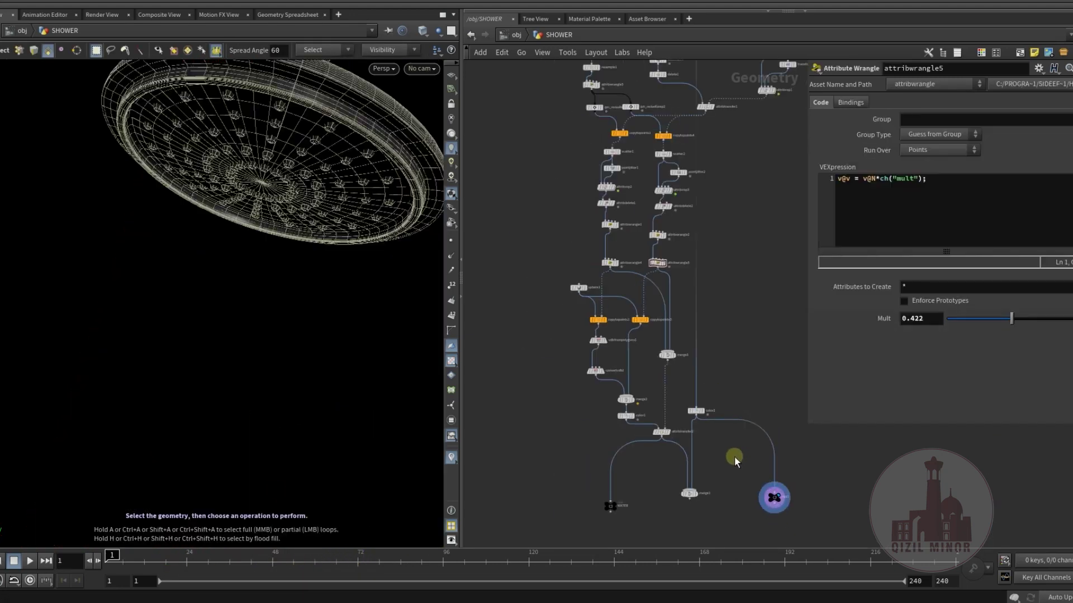
- Return to the object level, clear the selection, and view the shower together with its water streams
{"action": "left_click", "coordinate": [706, 310]}
{"action": "left_click", "coordinate": [513, 34]}
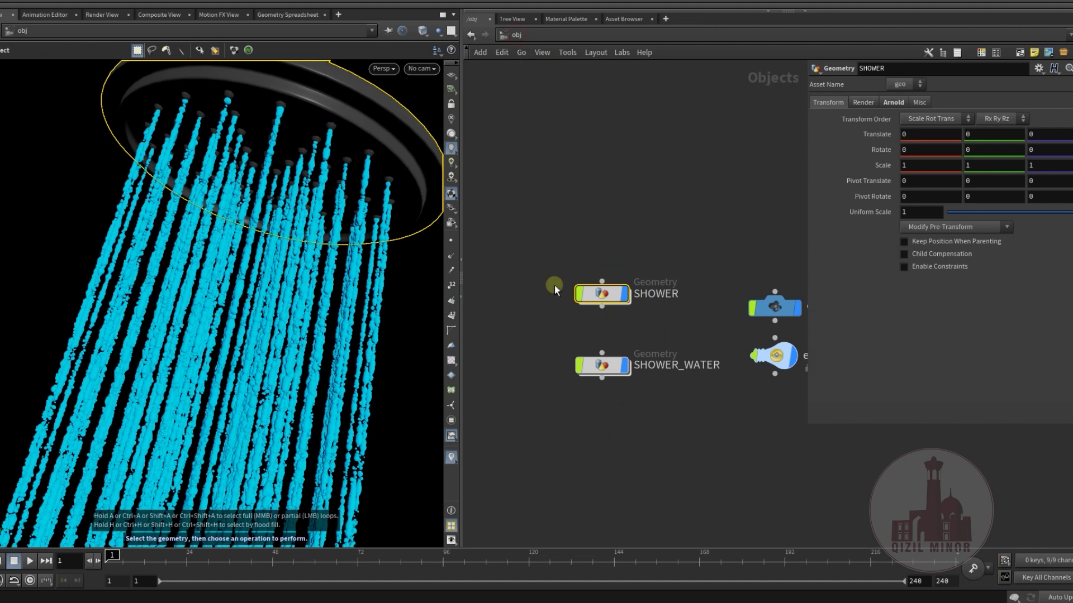
{"action": "key", "text": "Escape"}
{"action": "mouse_move", "coordinate": [313, 354]}
{"action": "left_mouse_down"}
{"action": "mouse_move", "coordinate": [227, 359]}
{"action": "mouse_move", "coordinate": [323, 395]}
{"action": "mouse_move", "coordinate": [233, 376]}
{"action": "mouse_move", "coordinate": [276, 364]}
{"action": "mouse_move", "coordinate": [261, 385]}
{"action": "mouse_move", "coordinate": [284, 390]}
{"action": "mouse_move", "coordinate": [322, 359]}
{"action": "mouse_move", "coordinate": [318, 337]}
{"action": "mouse_move", "coordinate": [333, 340]}
{"action": "mouse_move", "coordinate": [305, 328]}
{"action": "mouse_move", "coordinate": [337, 359]}
{"action": "mouse_move", "coordinate": [320, 365]}
{"action": "left_mouse_up"}
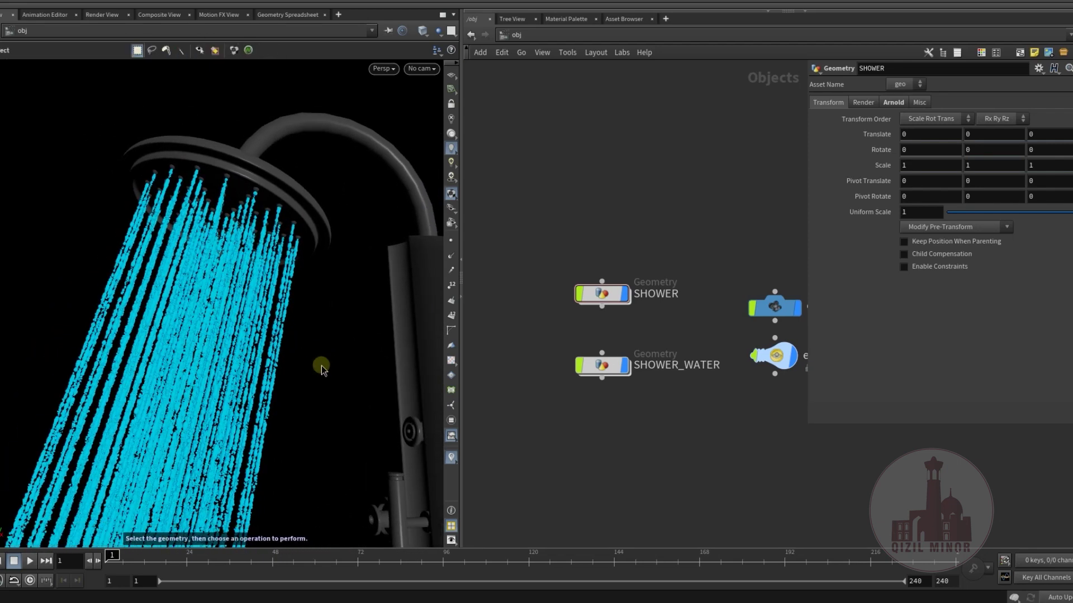